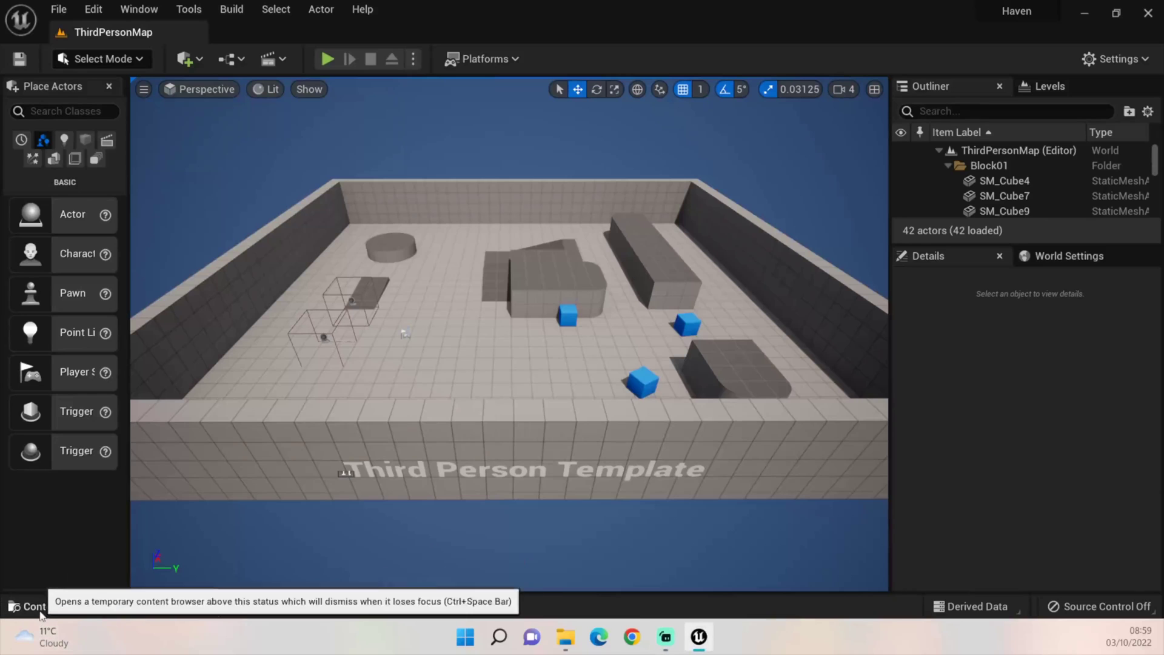
Step: From the Content Drawer, add a folder named SpaceSkyBox under Content and open it
click(54, 607)
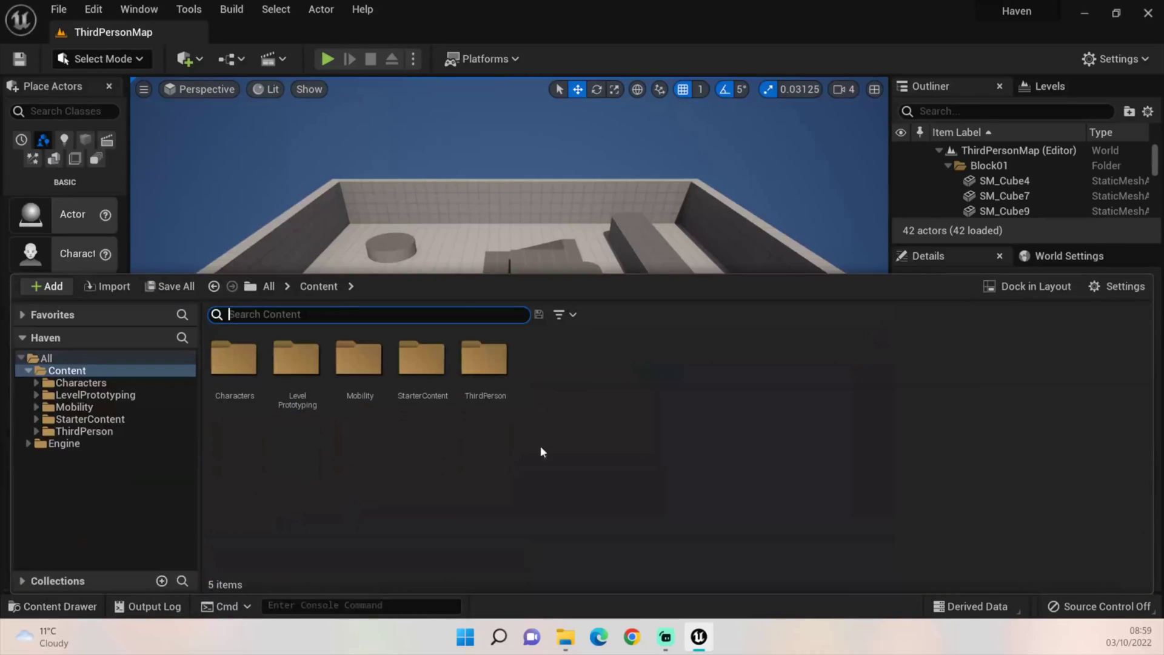
right_click(547, 362)
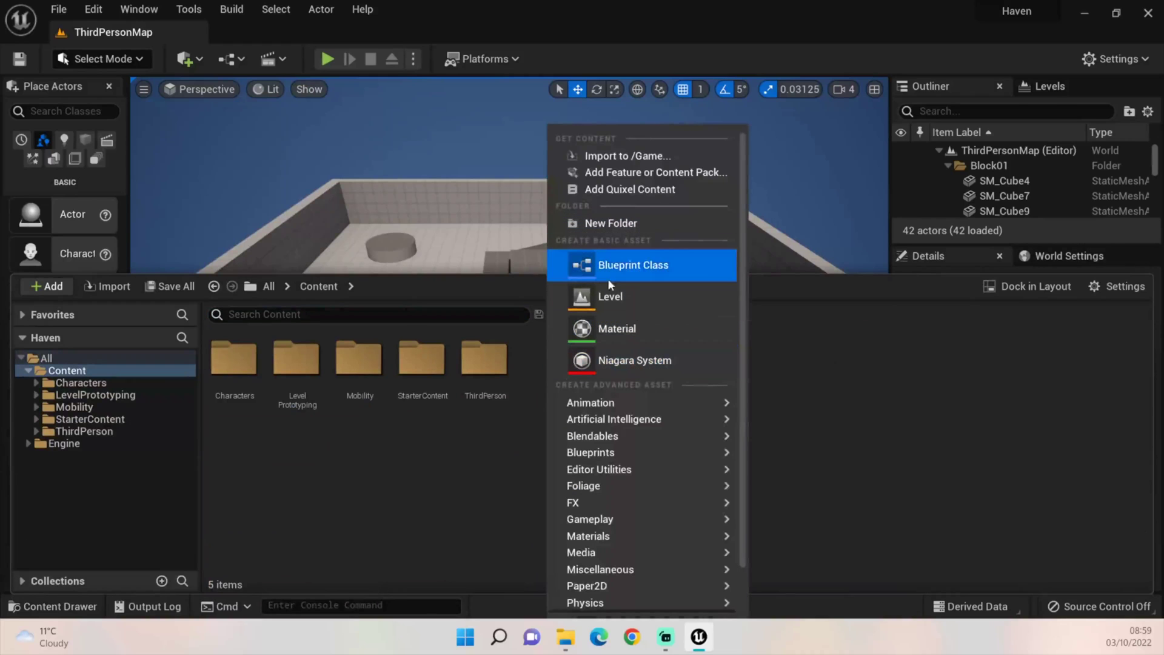
click(610, 223)
text(Sa)
text(aceSkyBox)
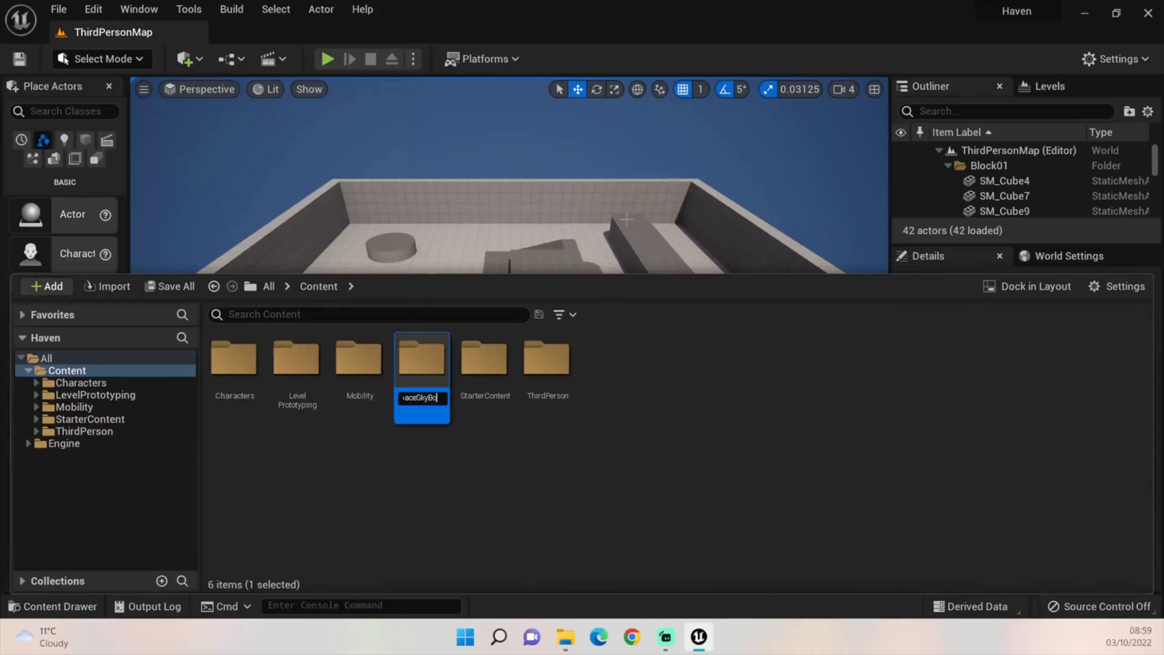
key(Return)
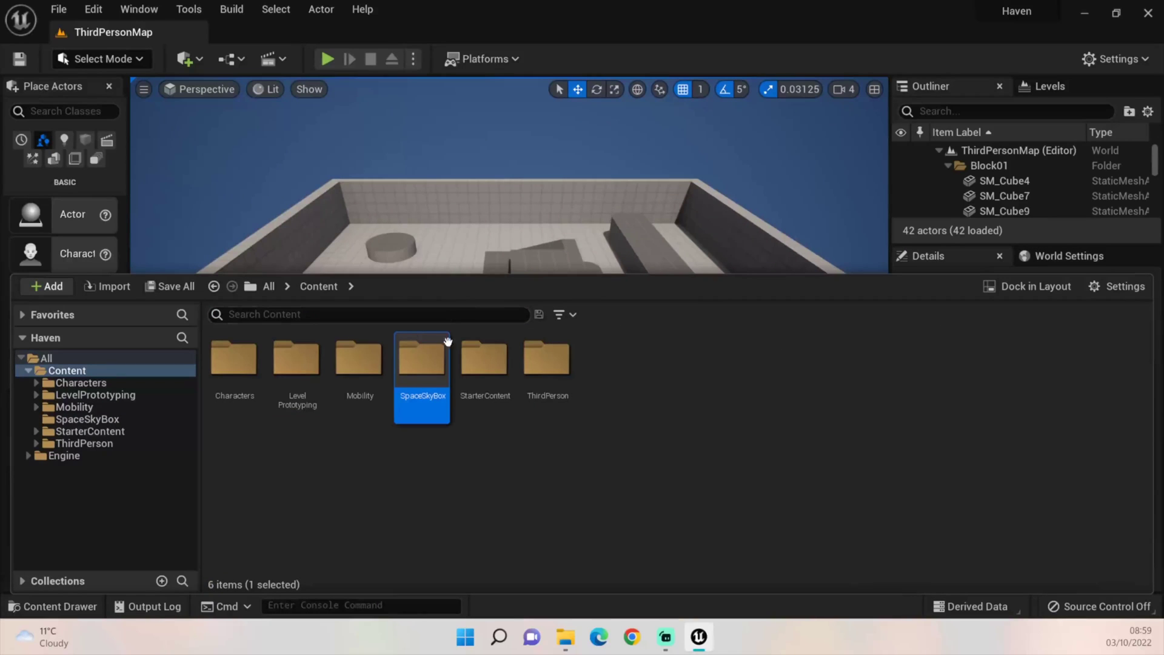
double_click(423, 358)
Step: Drag Space Skybox 2 from the SpaceStation Explorer folder into SpaceSkyBox to import it as a Texture Cube
mouse_move(566, 637)
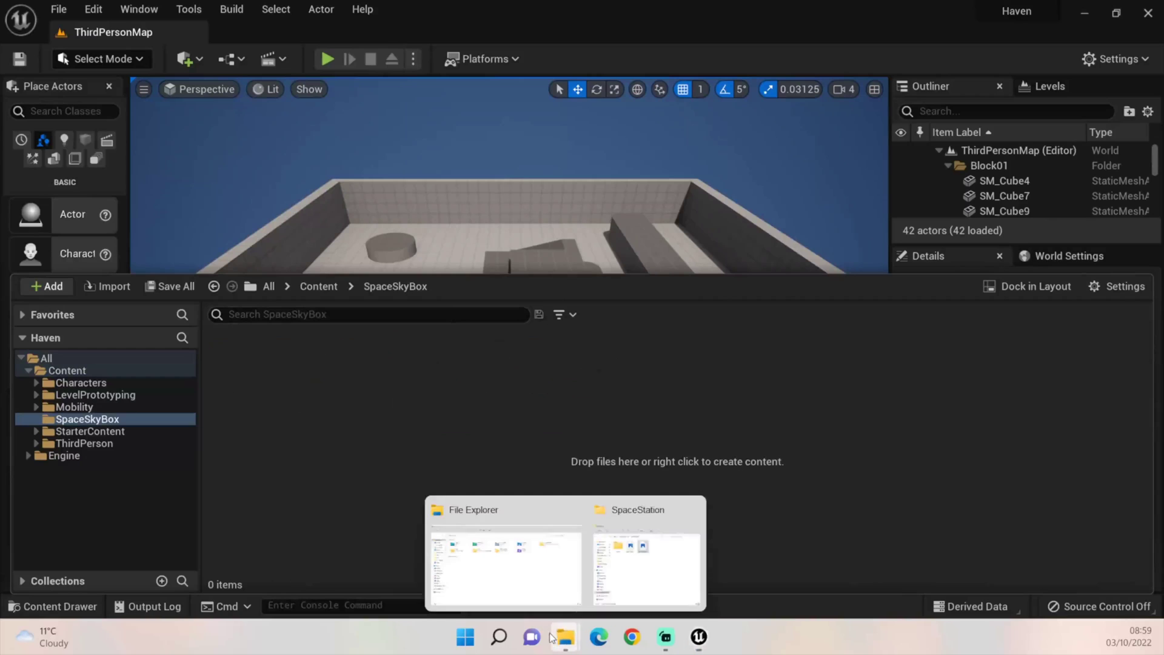
click(625, 559)
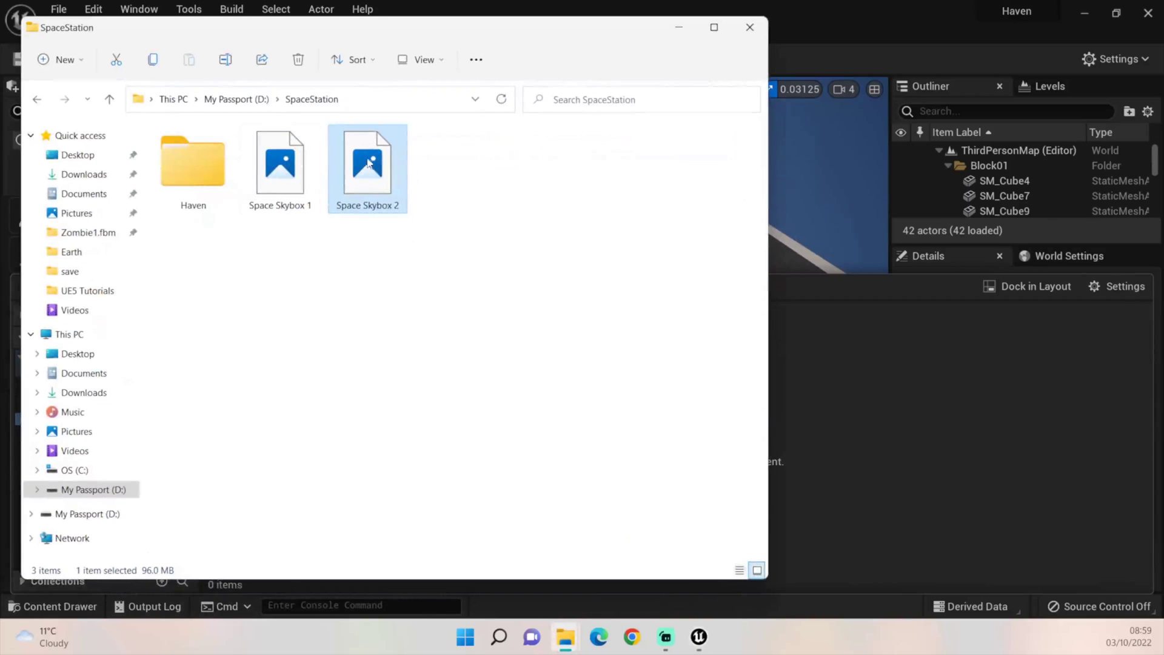
drag(373, 161, 870, 428)
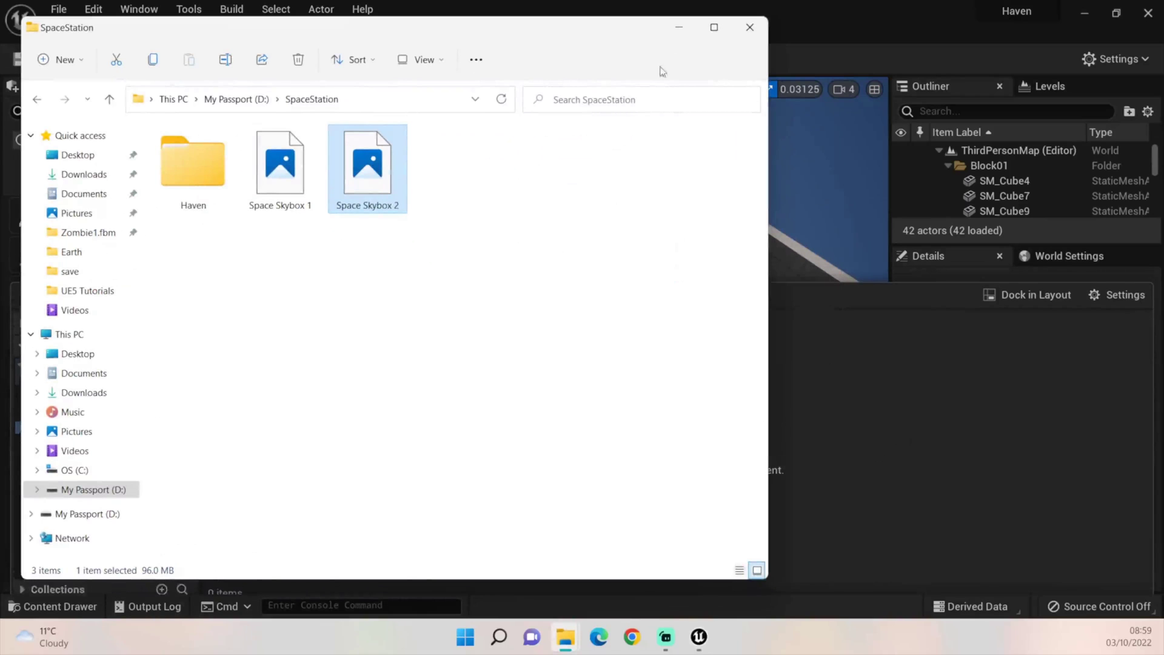
click(681, 30)
click(53, 606)
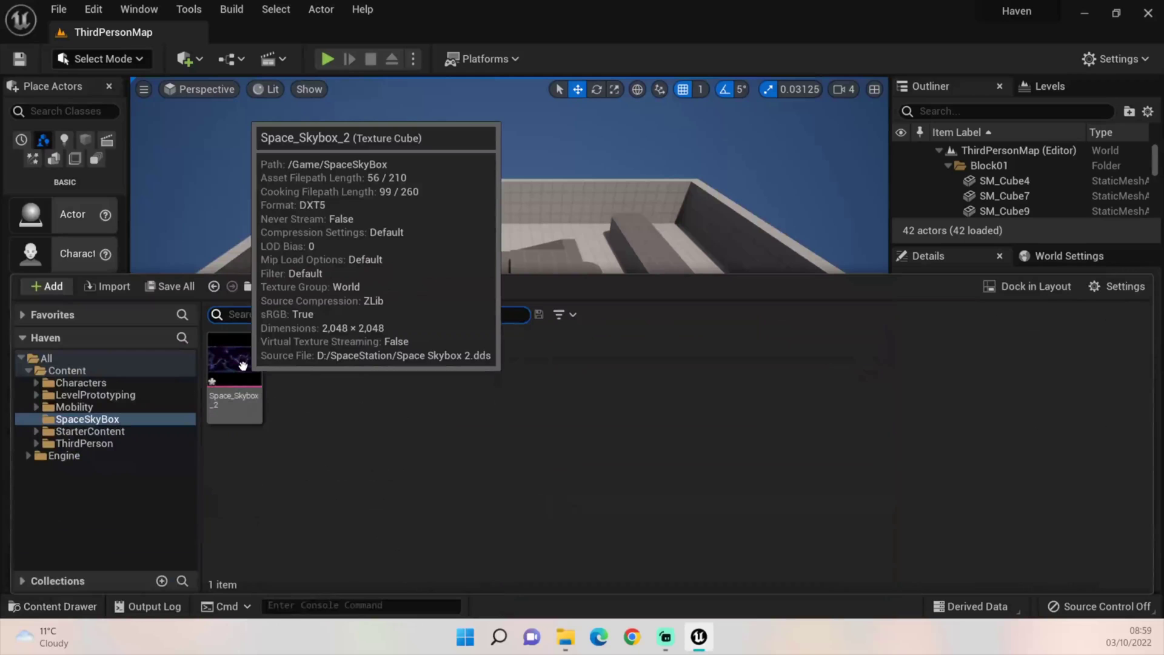
Step: Open Space_Skybox_2 and set Mip Gen Settings to NoMipmaps and Texture Group to Skybox
double_click(242, 365)
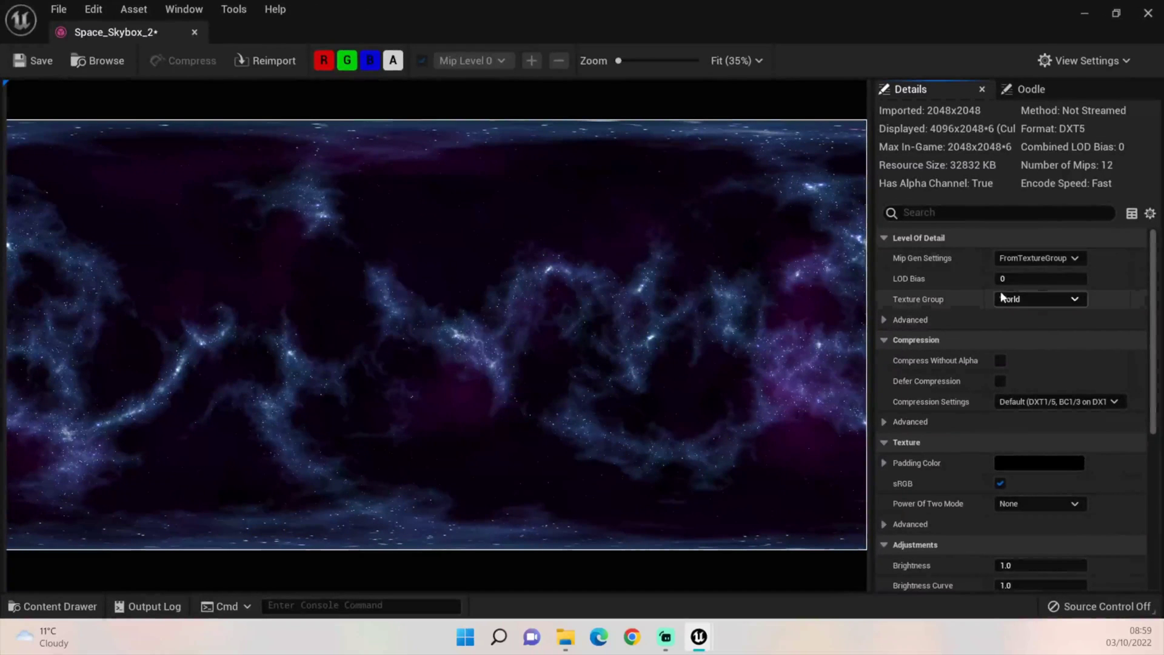
click(1071, 259)
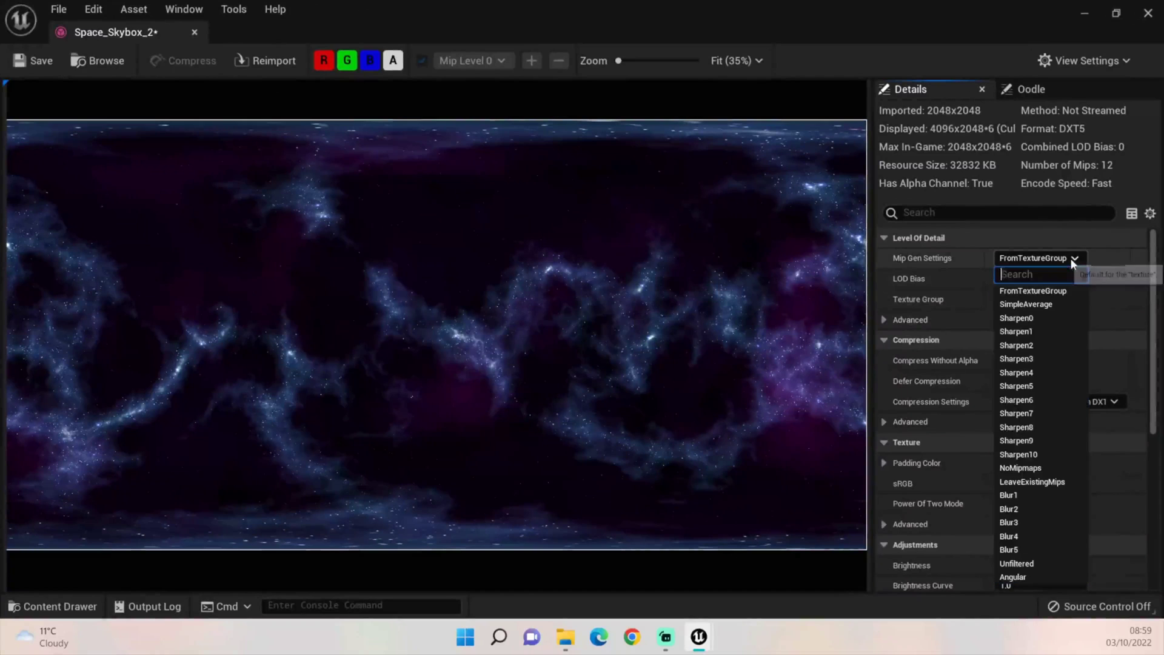
click(1027, 468)
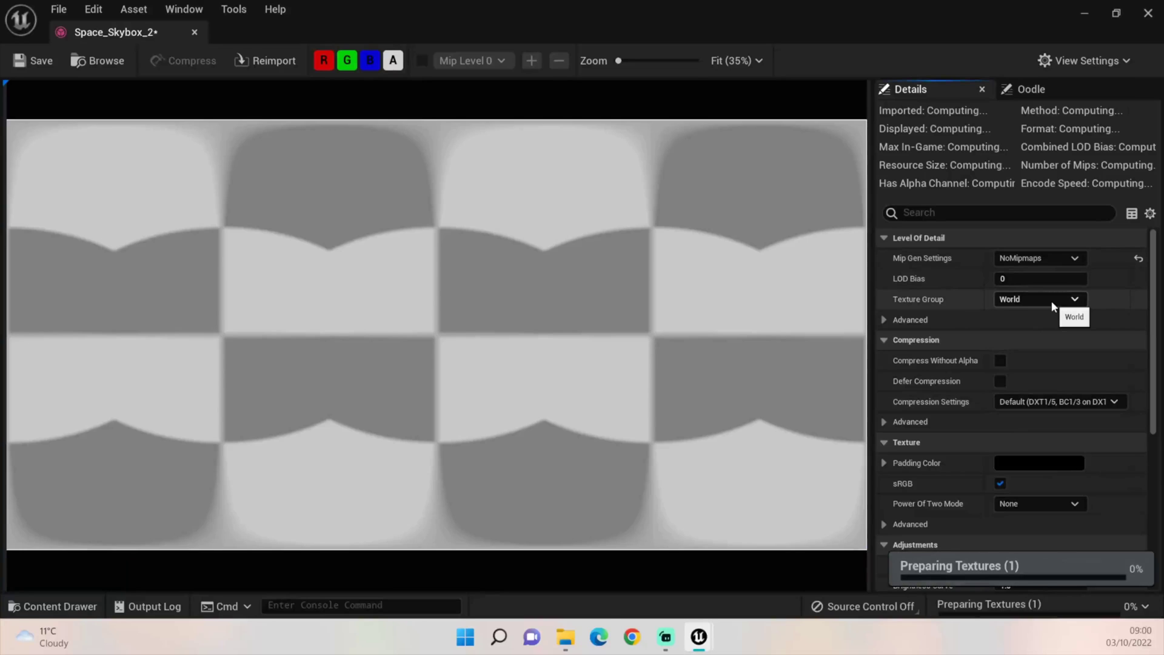
click(1052, 307)
click(1050, 300)
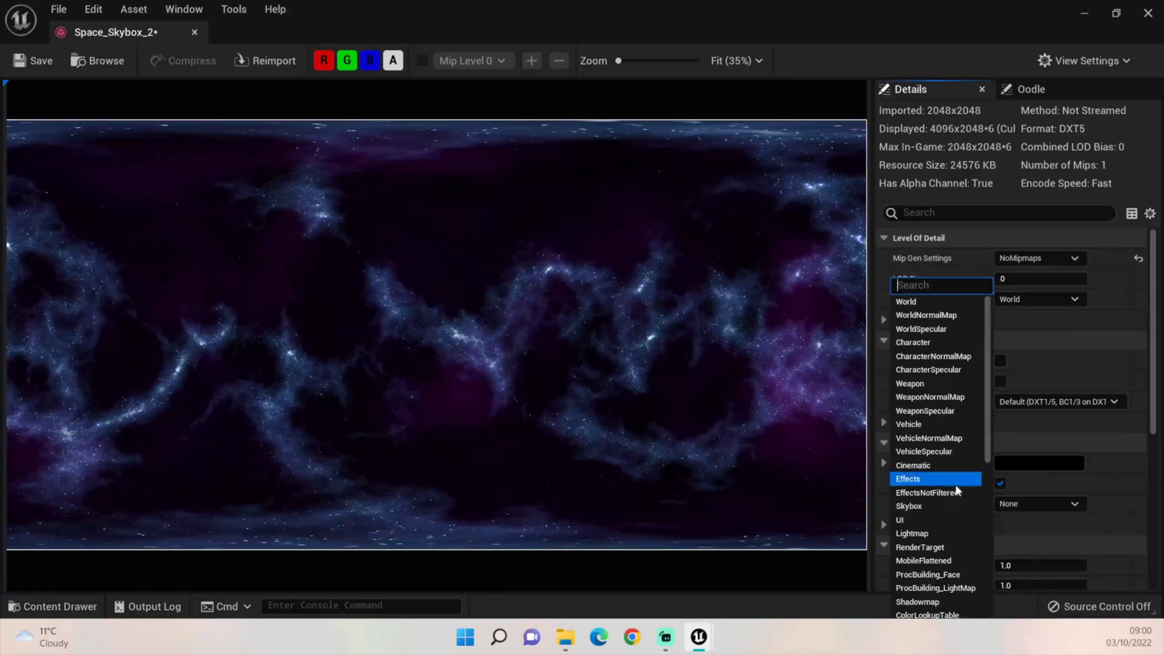
click(949, 506)
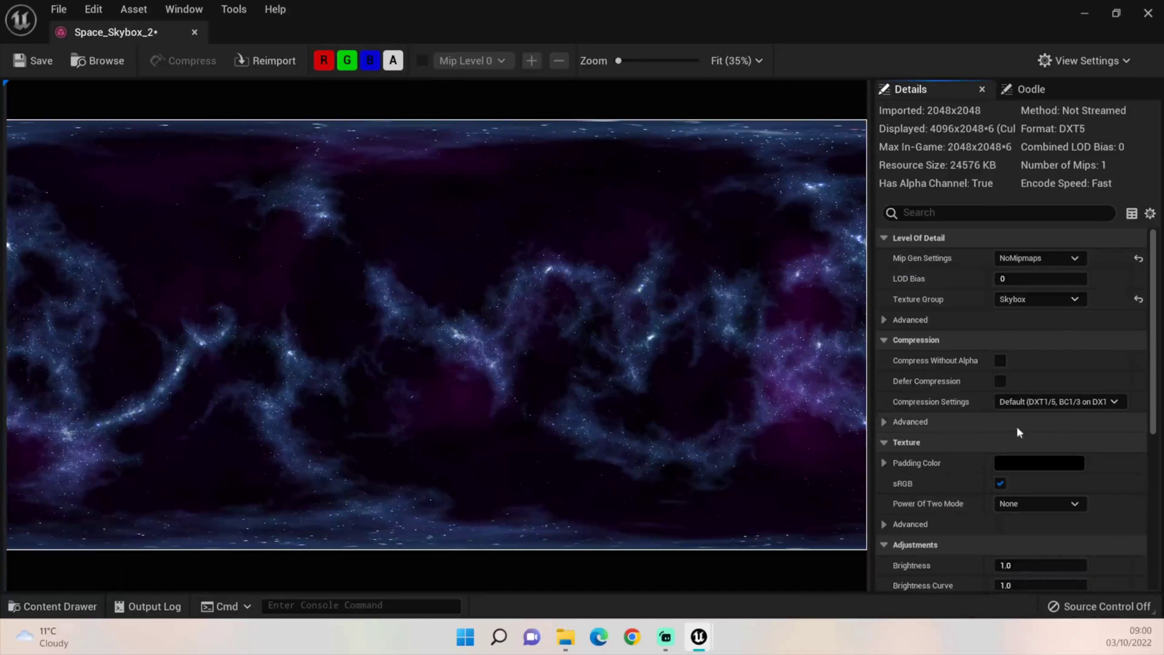
Step: Set the texture's compression to UserInterface2D (RGBA) and save it
click(1115, 402)
click(1043, 511)
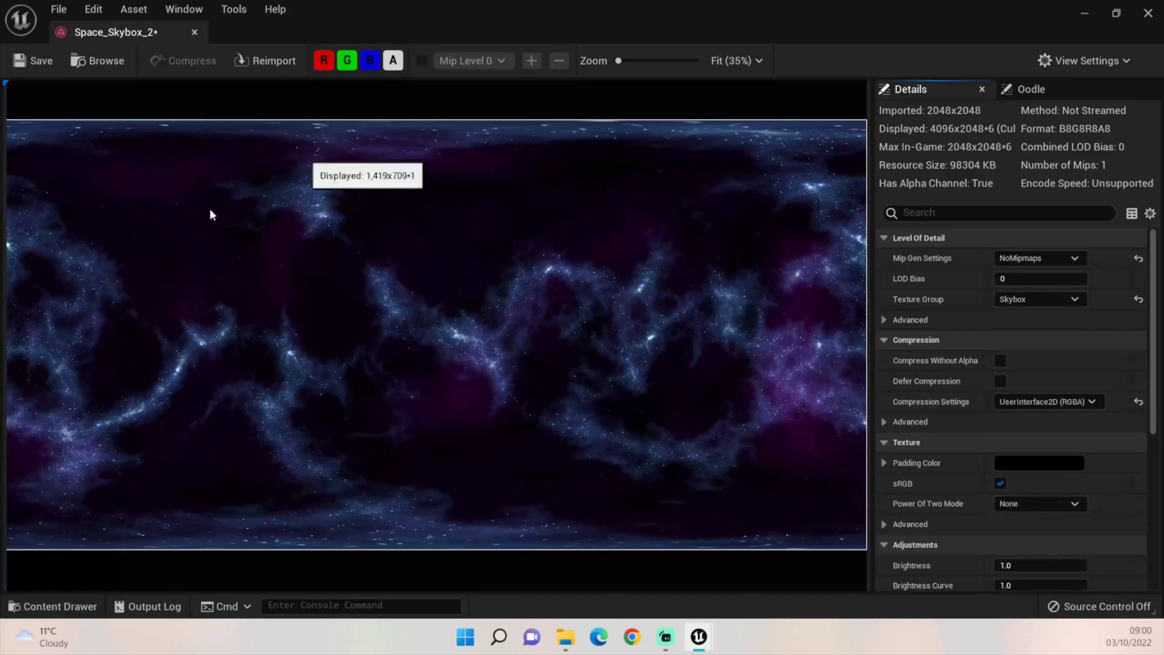
scroll(576, 307, up, 3)
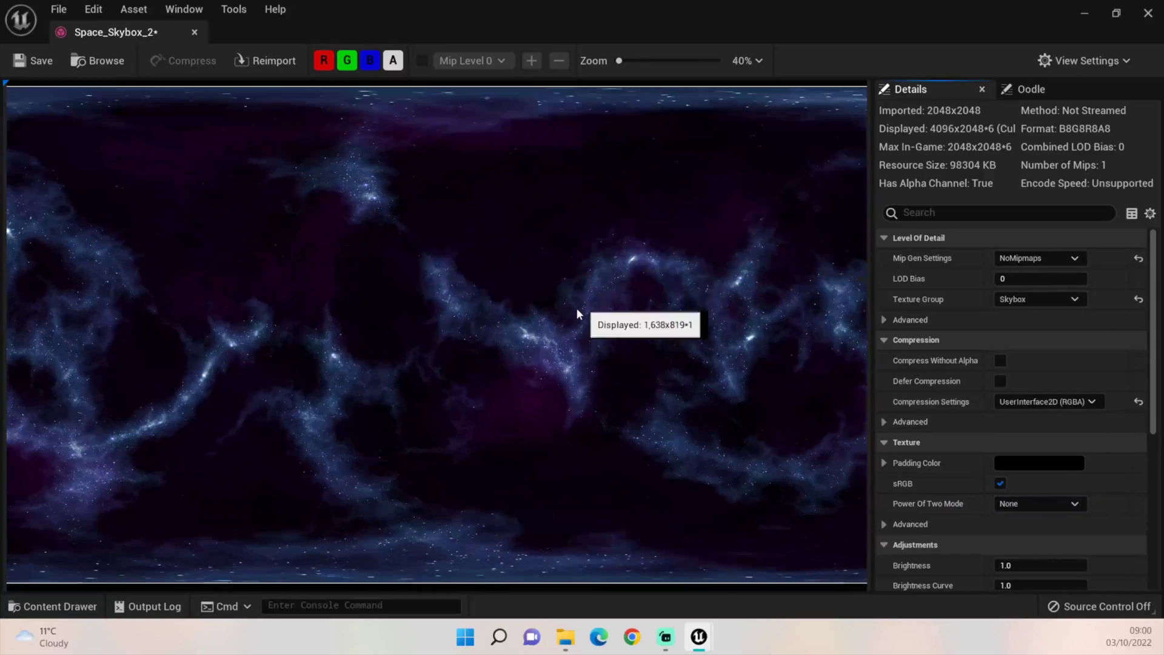
scroll(622, 284, up, 1)
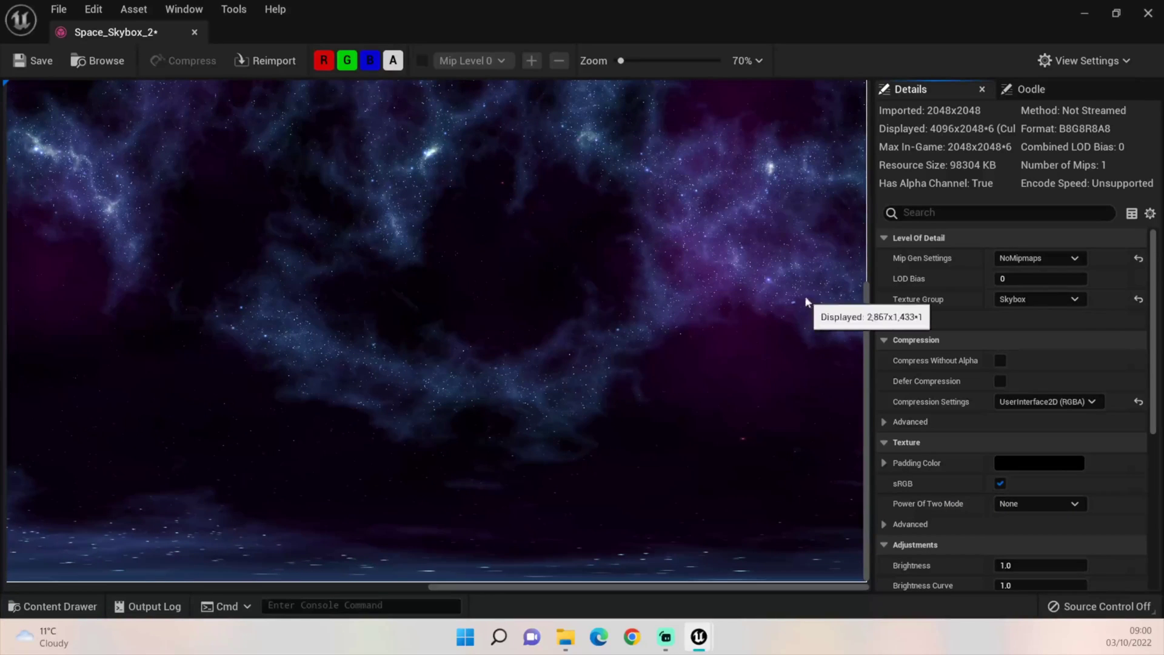
scroll(407, 367, down, 2)
scroll(406, 362, down, 3)
scroll(398, 333, up, 2)
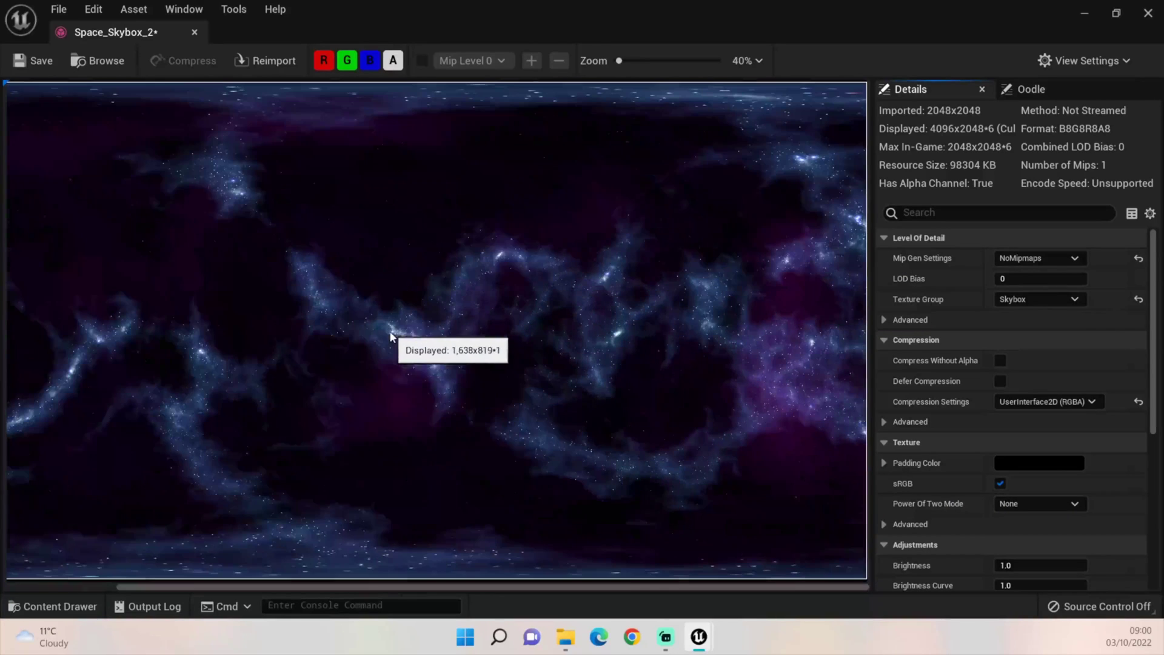
click(20, 69)
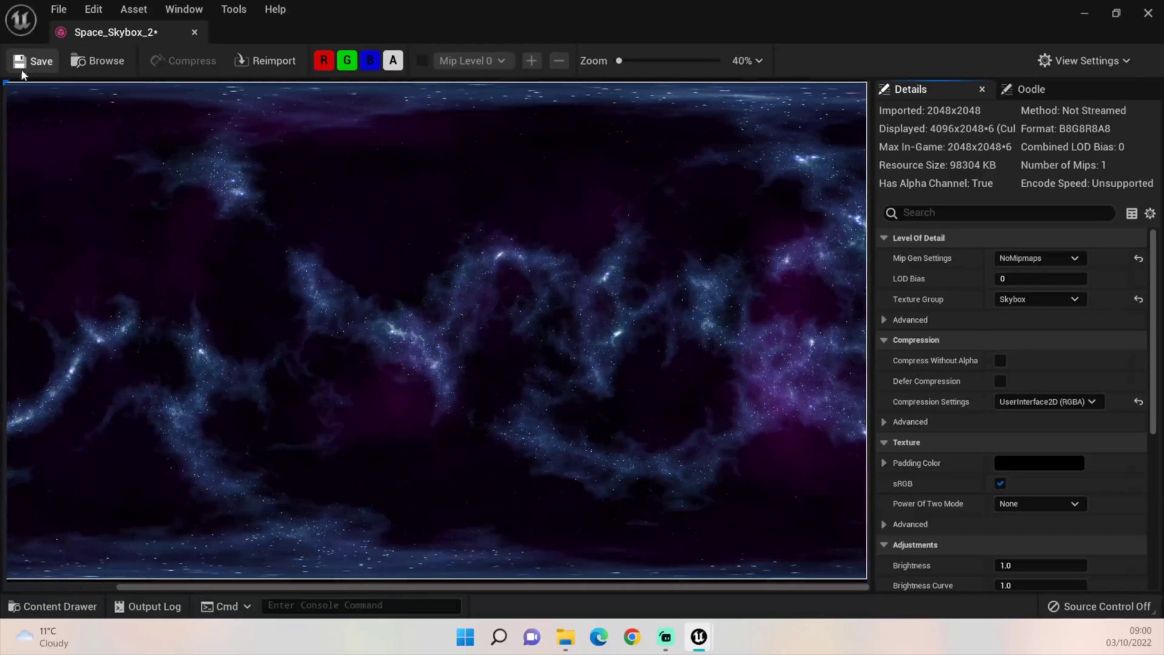
Step: Close the texture editor and create a material named SpaceSB_MAT in SpaceSkyBox
click(195, 32)
key(ctrl+space)
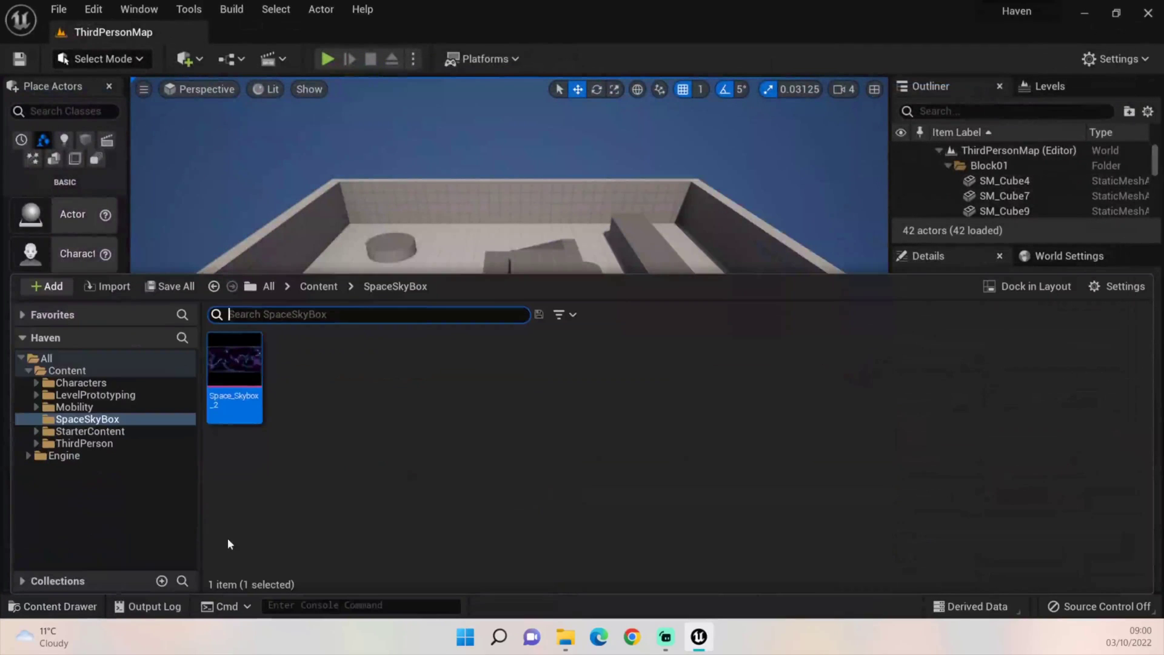
right_click(303, 365)
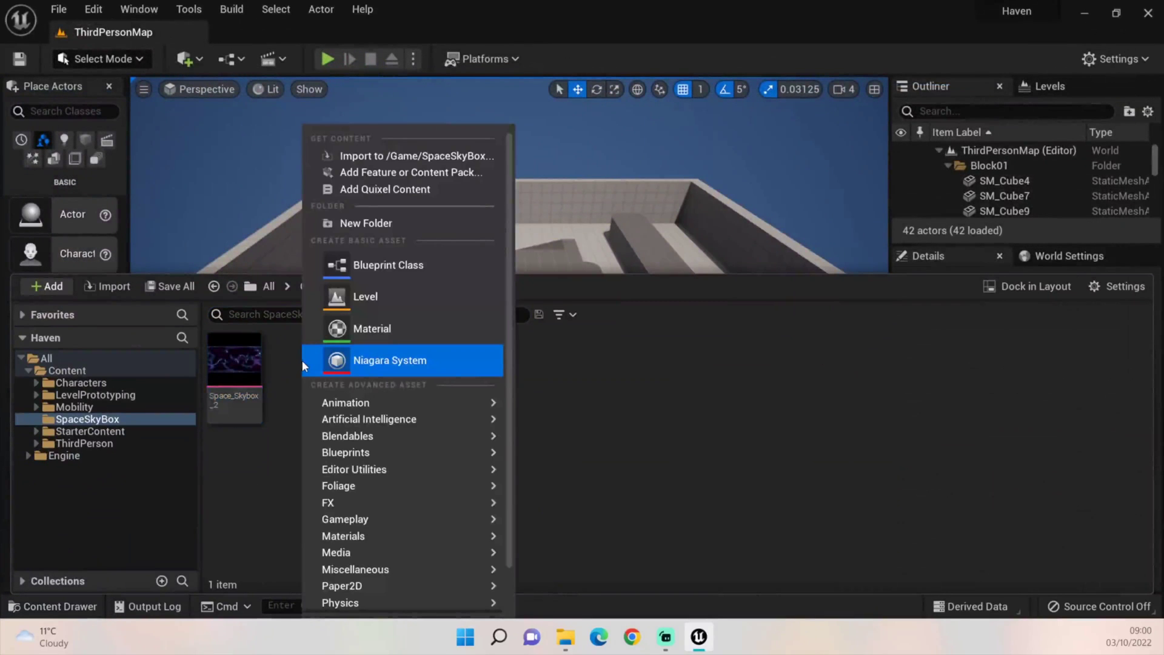
click(318, 332)
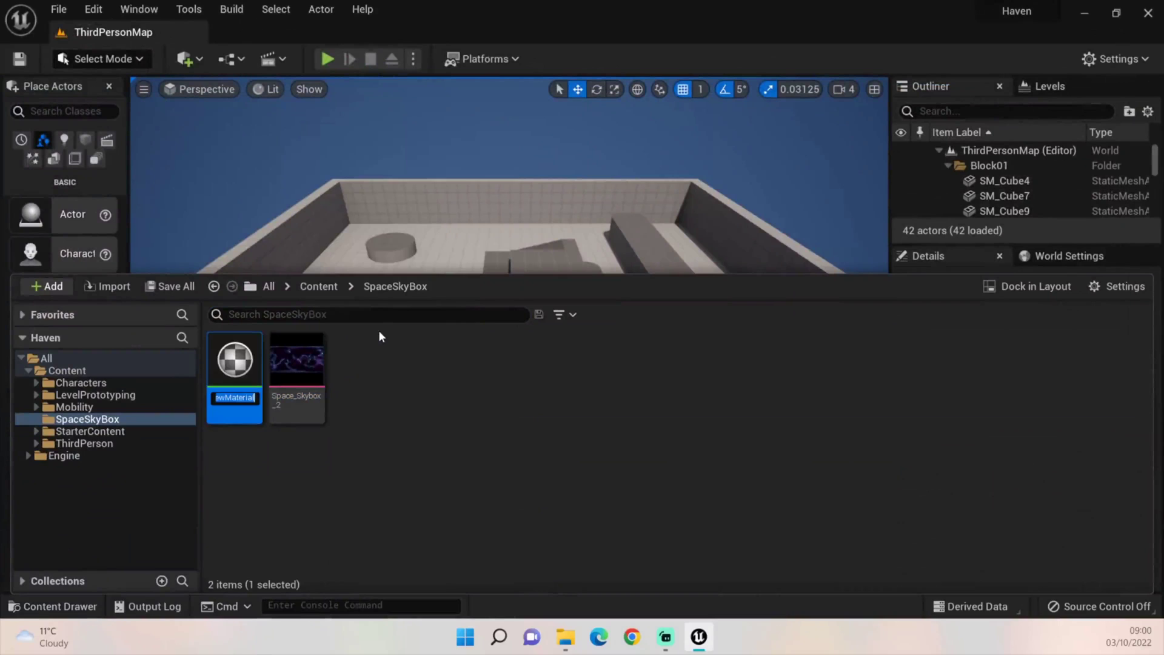
text(Space)
text(SB_MA)
text(T)
key(Return)
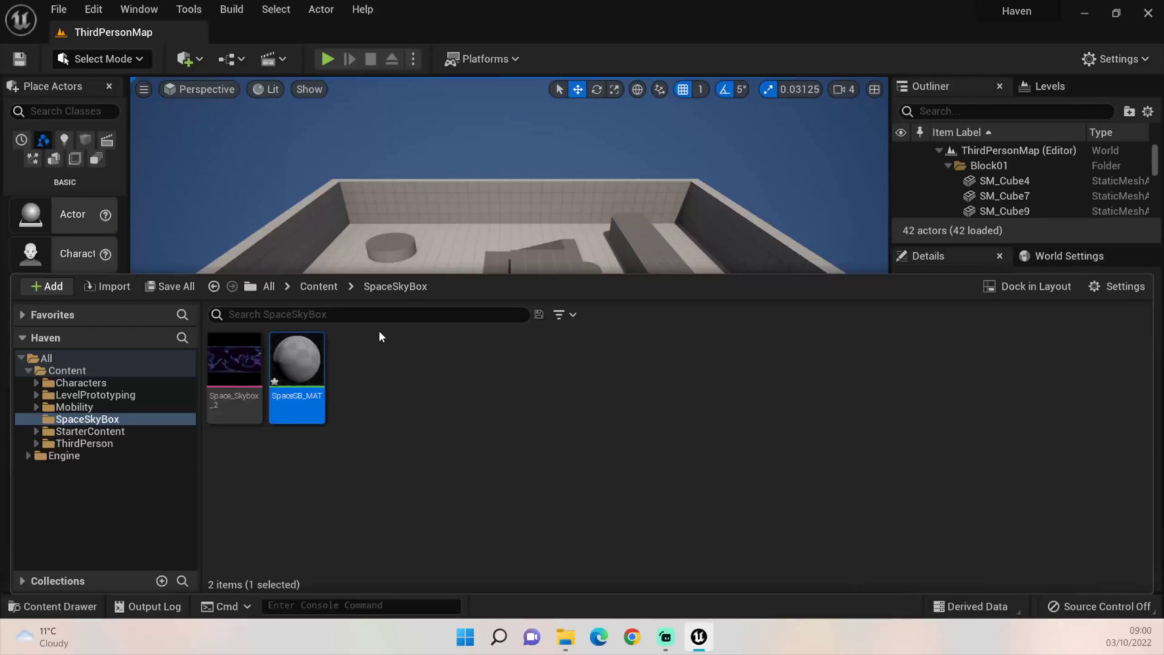
Step: Create an Actor-based Blueprint Class named SpaceSB_BP
right_click(382, 375)
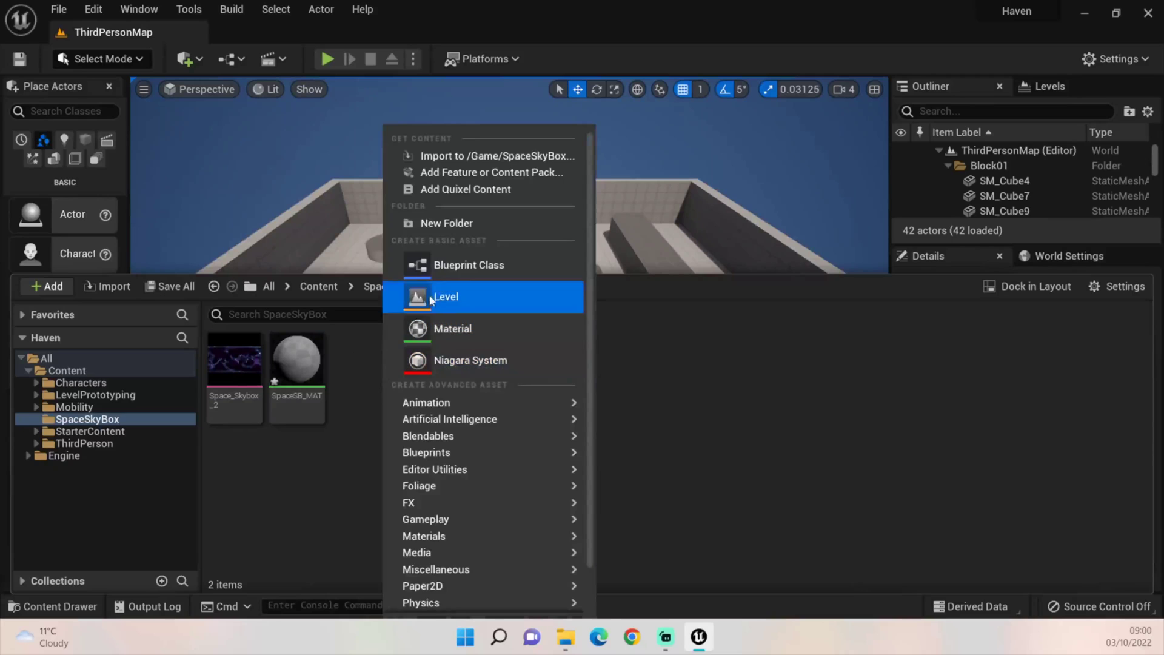
click(456, 266)
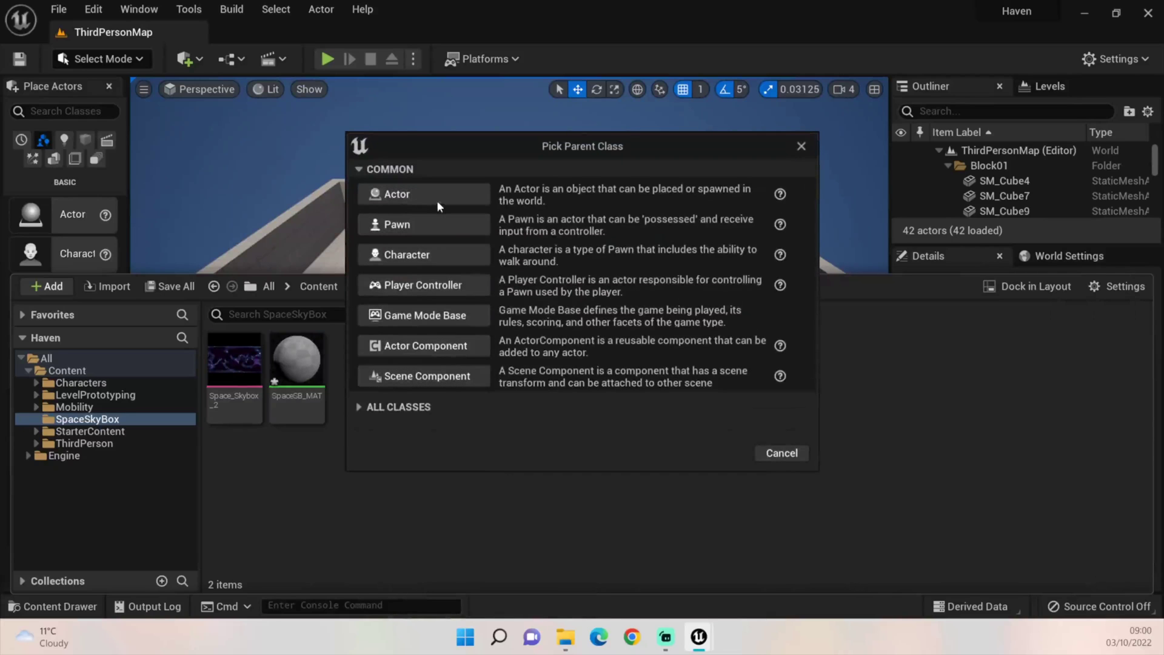
click(441, 198)
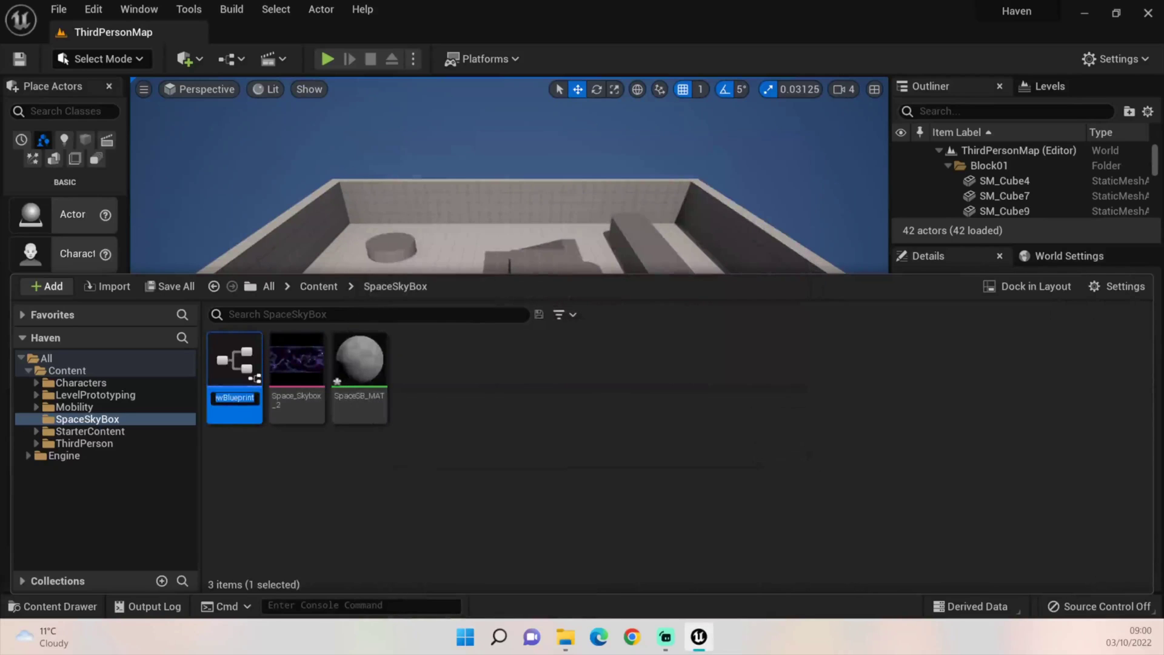
text(SpaceSB_B)
key(BackSpace)
key(BackSpace)
text(_BP)
key(Return)
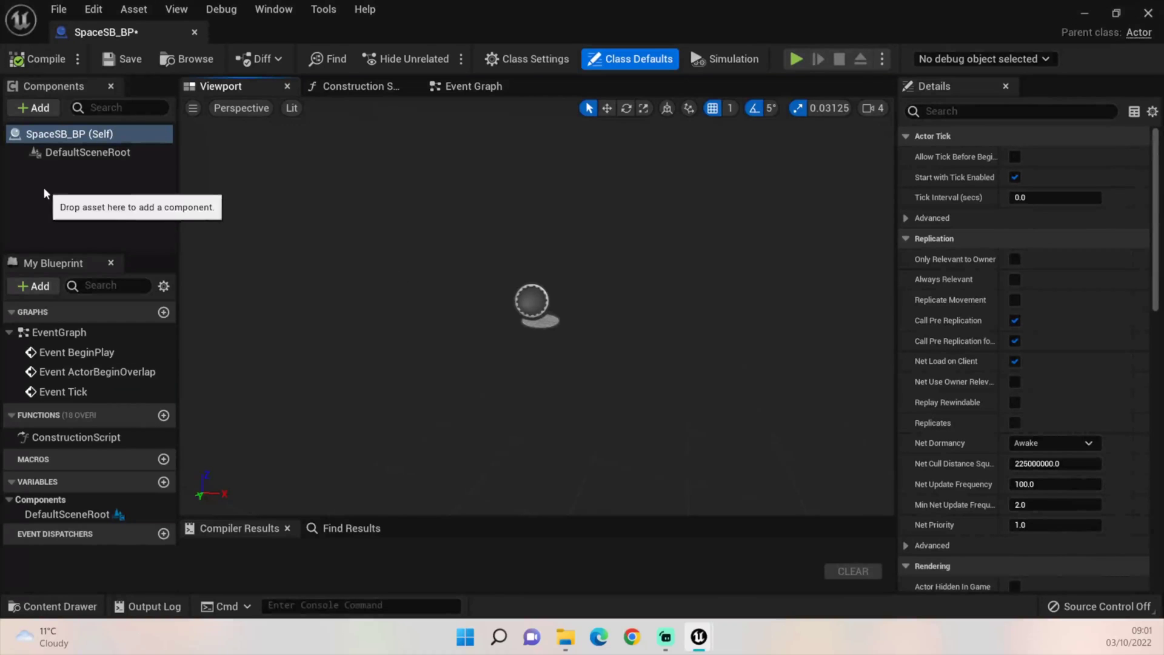
Step: Add a Static Mesh component to the blueprint and name it Skybox
click(36, 110)
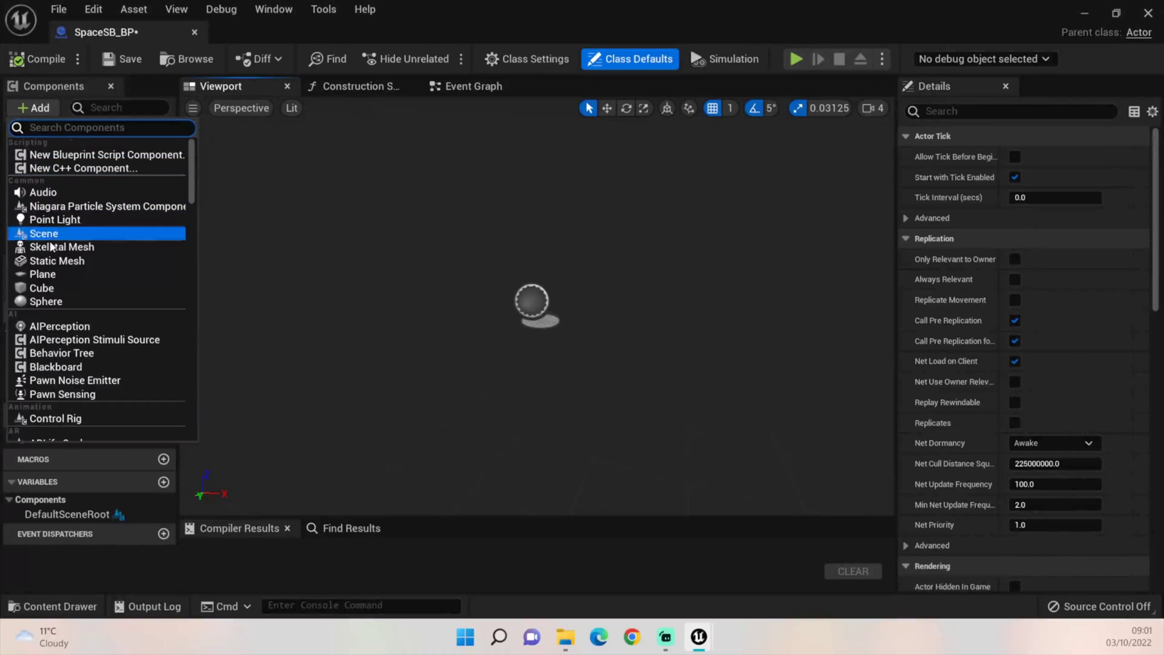
click(56, 261)
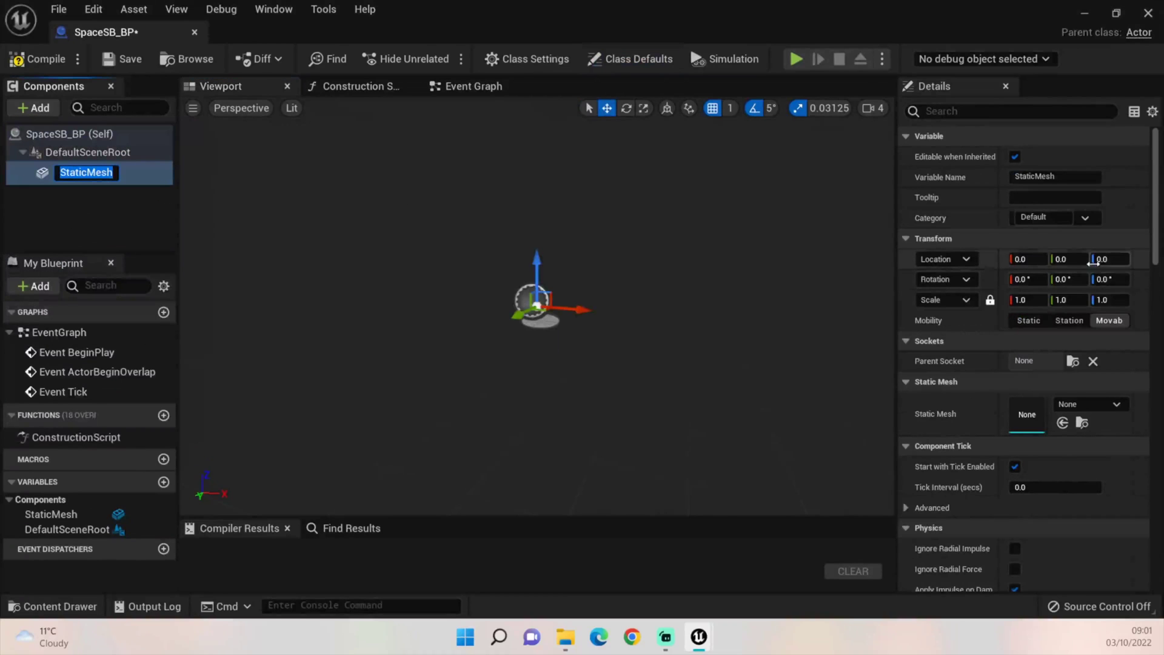
text(Sky)
text(box)
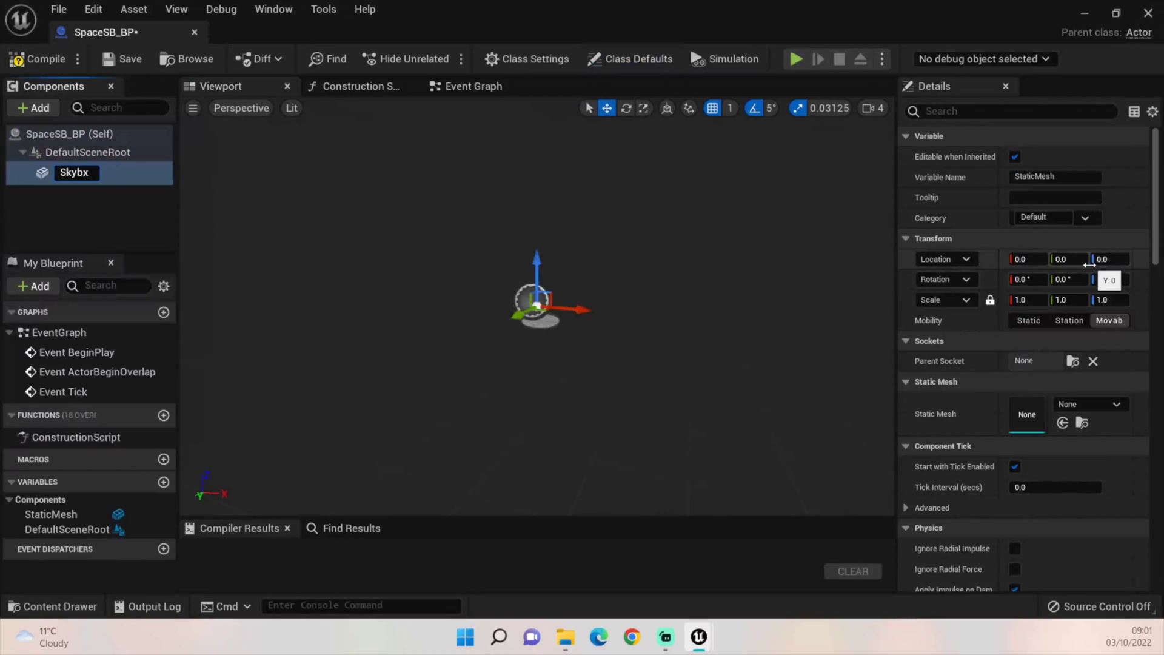
key(Return)
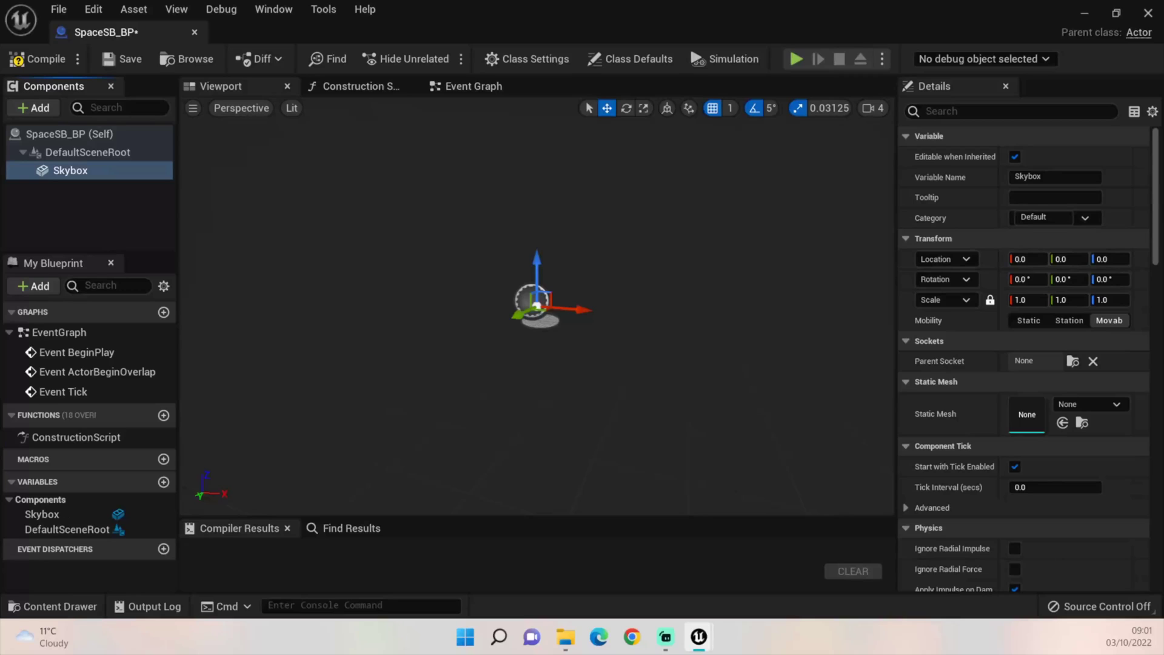
Step: Assign SM_SkySphere as the Skybox mesh, compile, and dock the editor beside the level
click(1093, 406)
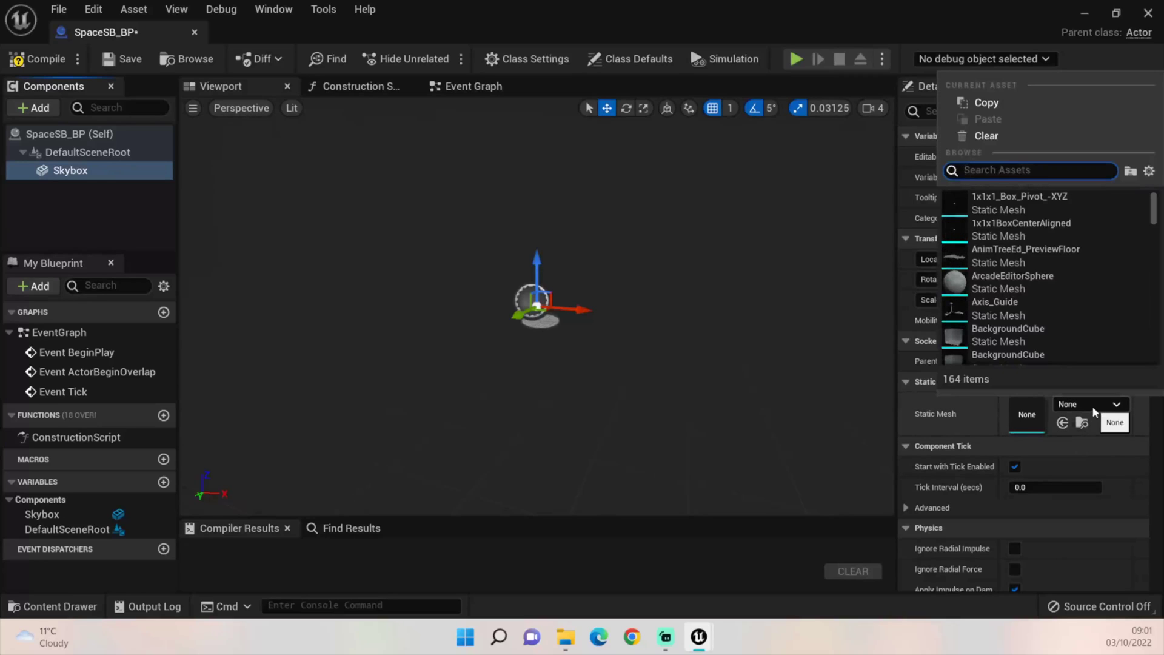
text(SM_Sk)
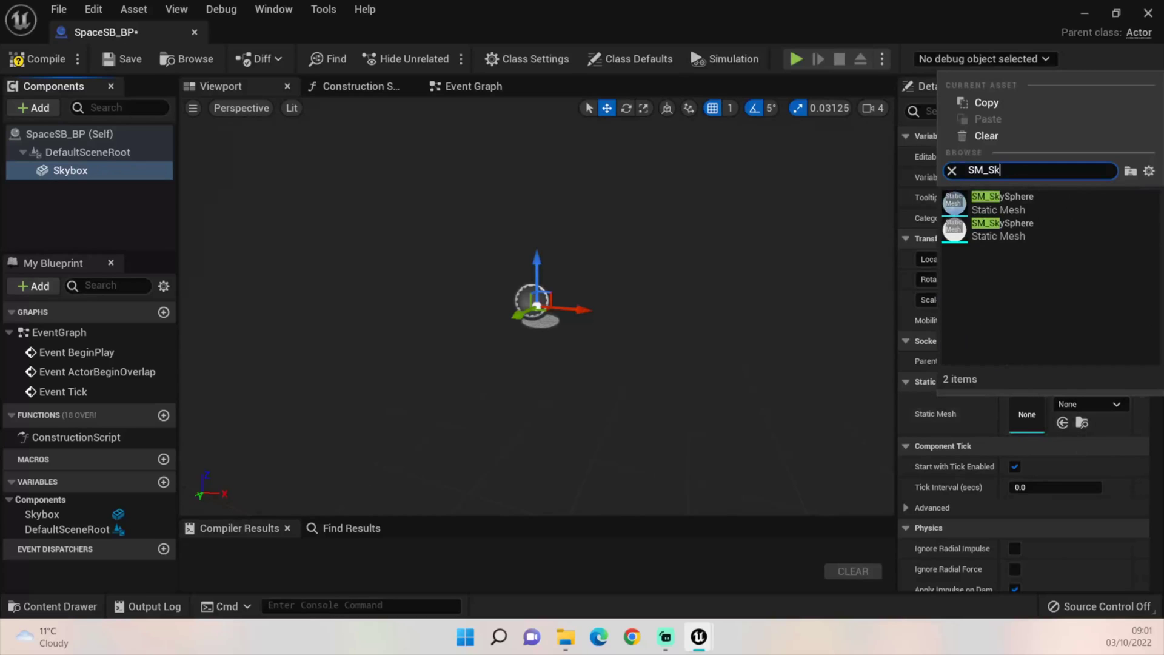
click(994, 236)
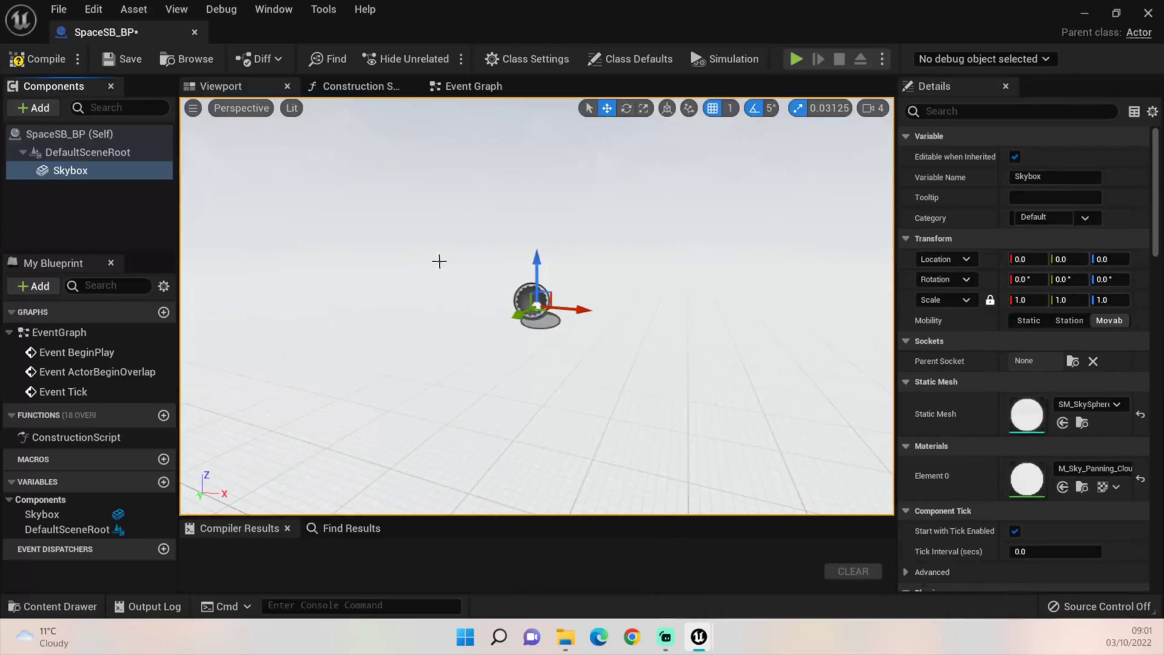
click(33, 58)
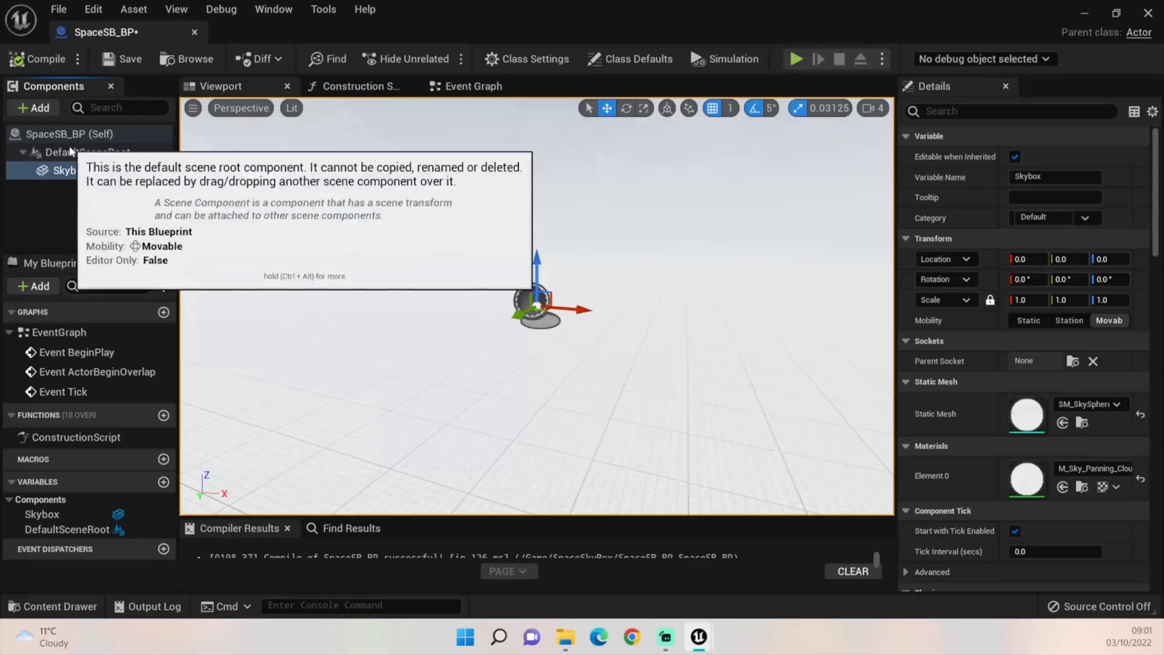
drag(106, 31, 348, 34)
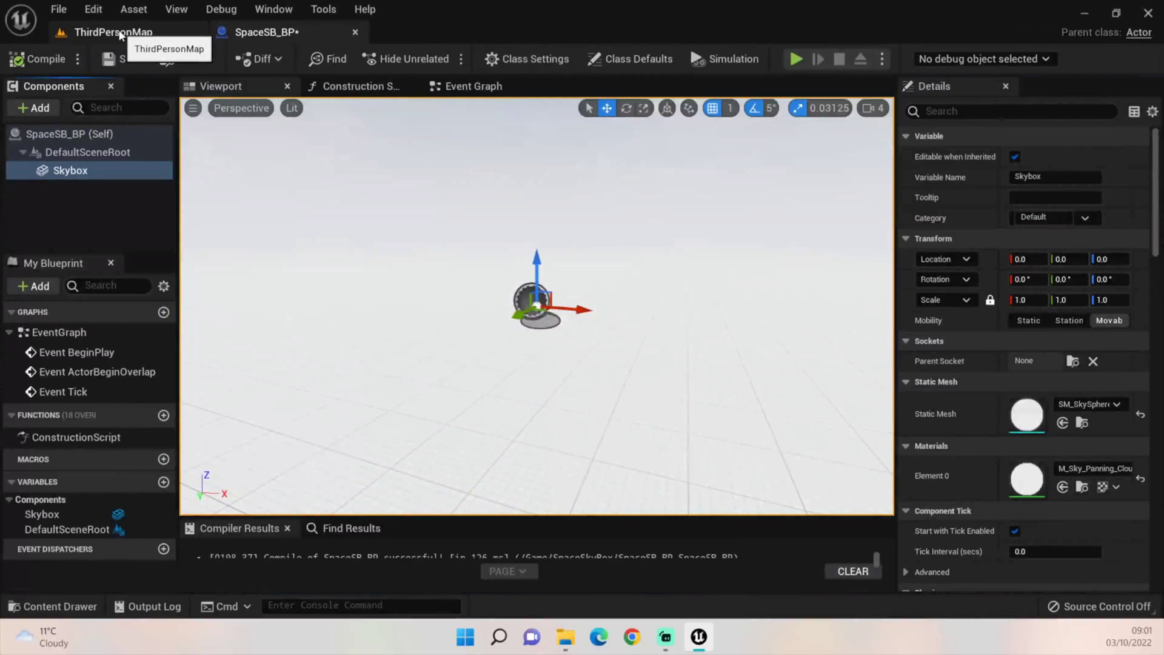
Step: In ThirdPersonMap, delete the old SM_SkySphere and the ExponentialHeightFog actor
click(120, 34)
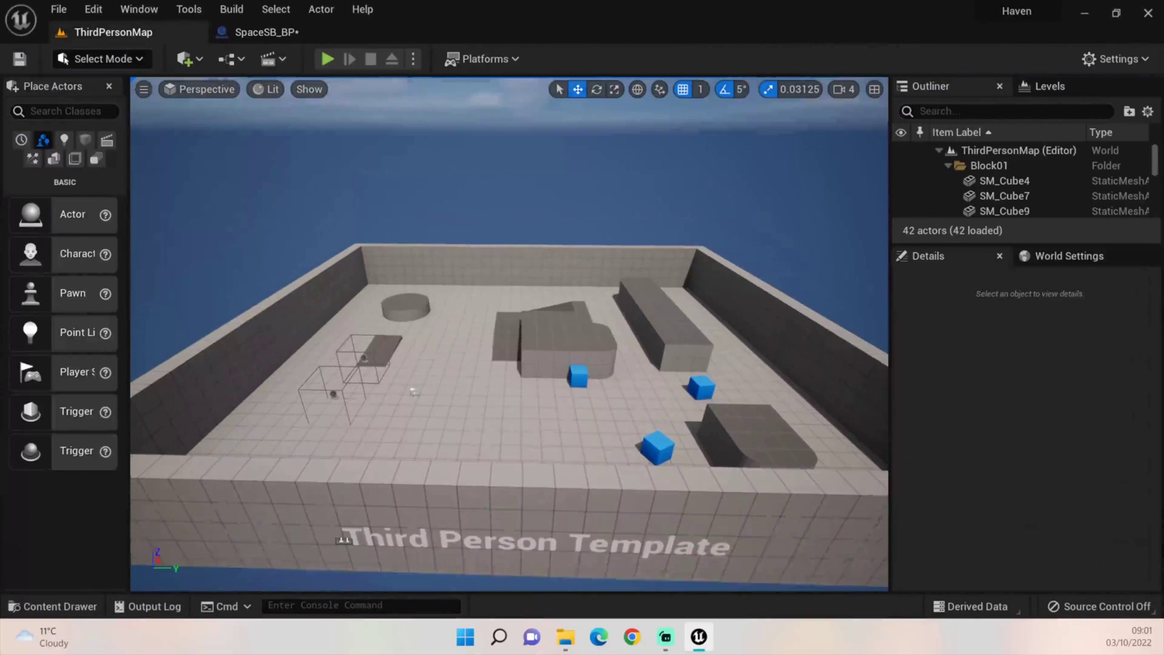
click(489, 195)
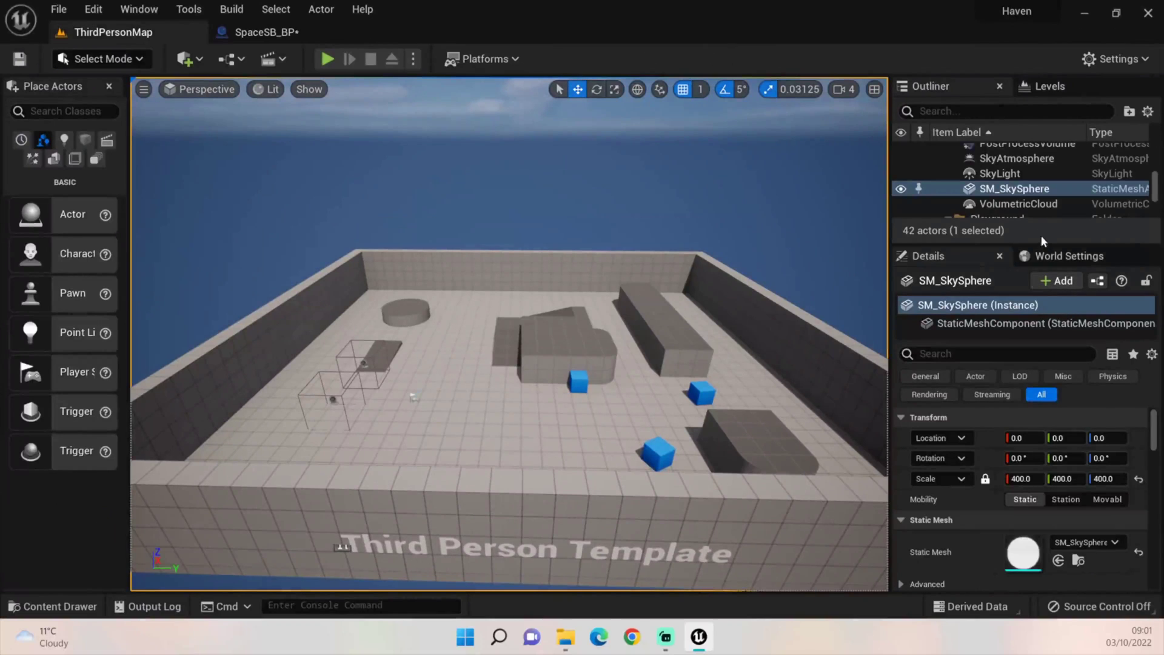
click(1032, 192)
key(Delete)
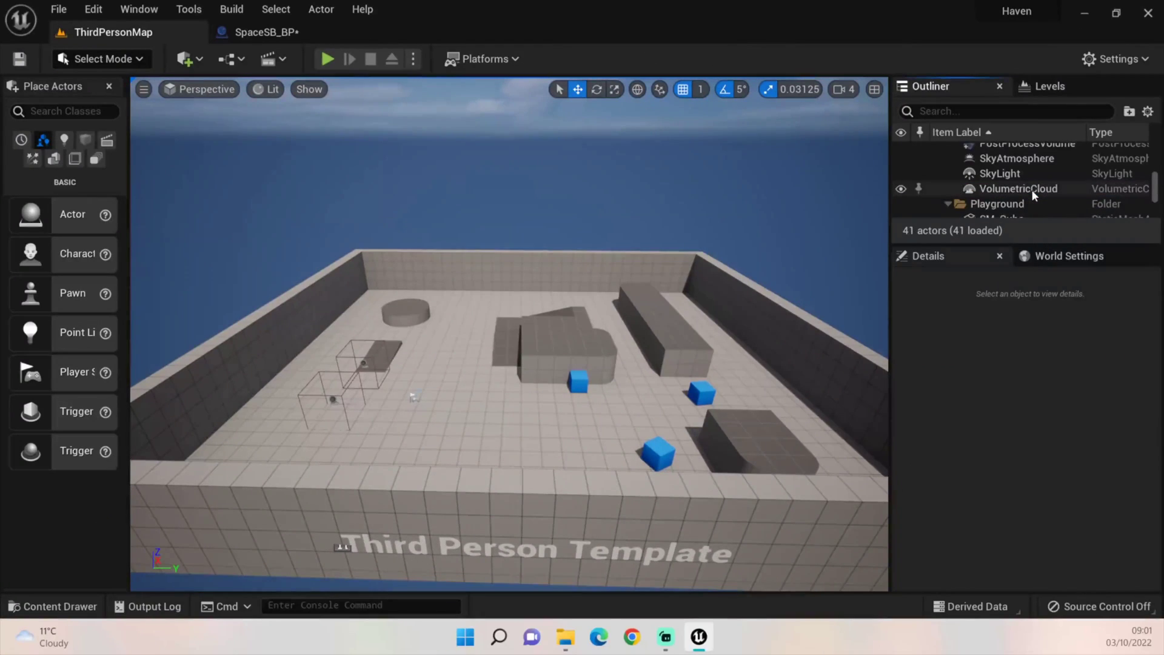
scroll(1032, 189, up, 2)
scroll(1025, 184, down, 2)
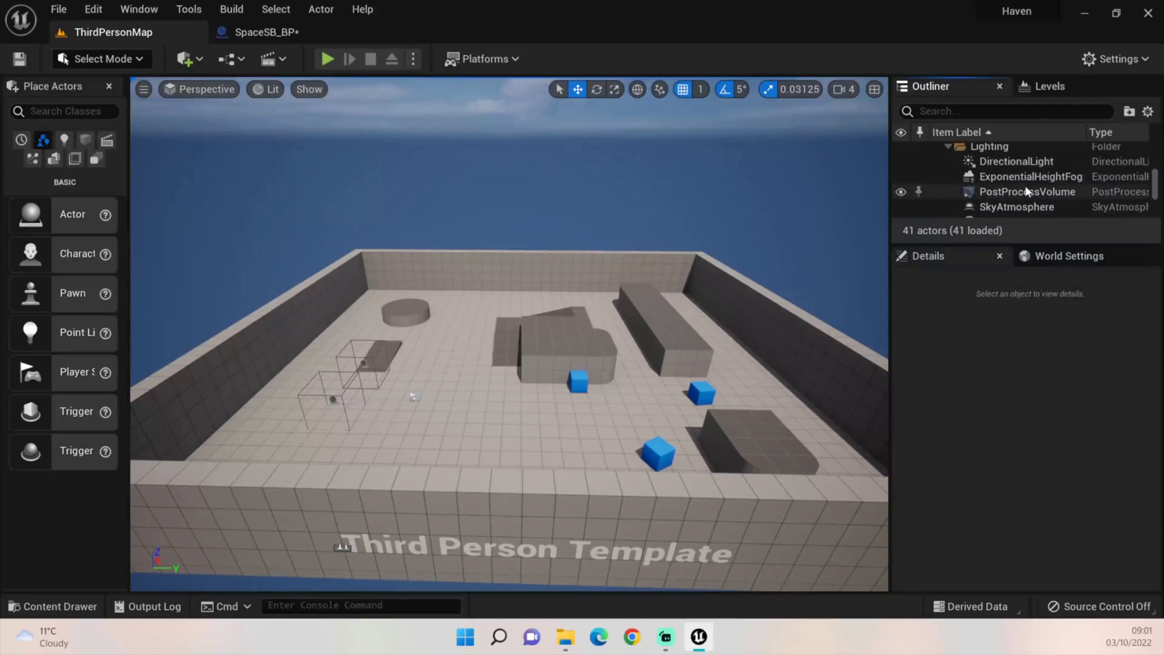
click(1023, 181)
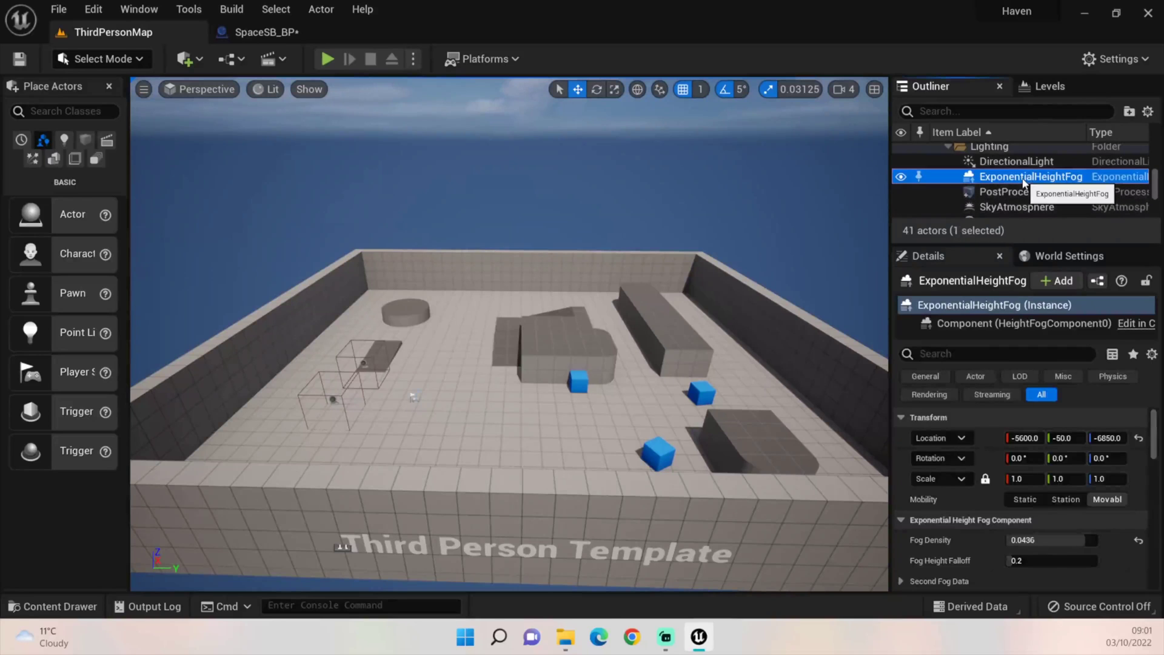
key(Delete)
Step: Delete the VolumetricCloud, SkyLight and SkyAtmosphere actors from the Outliner
scroll(1022, 178, down, 2)
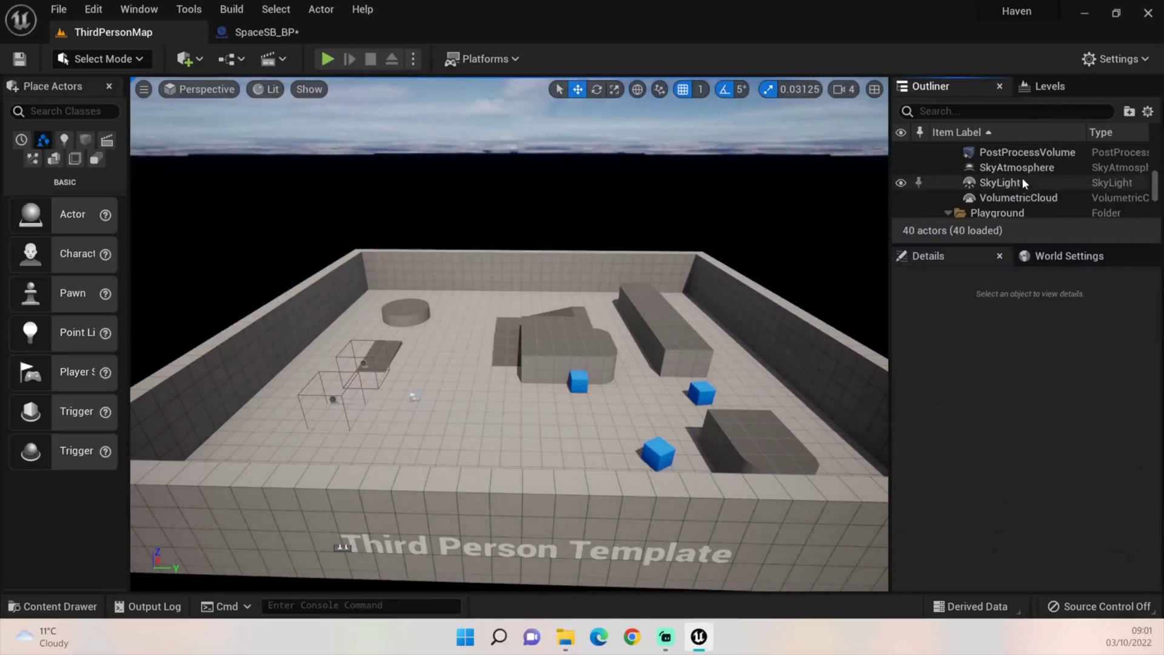
click(1027, 200)
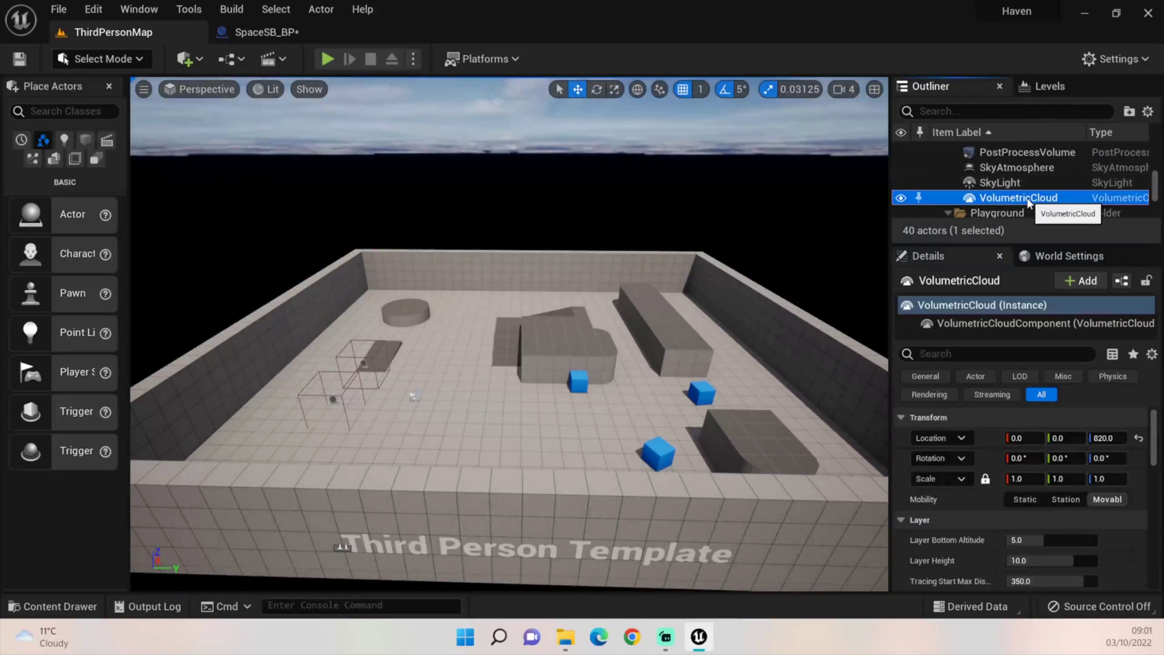
key(Delete)
click(1040, 184)
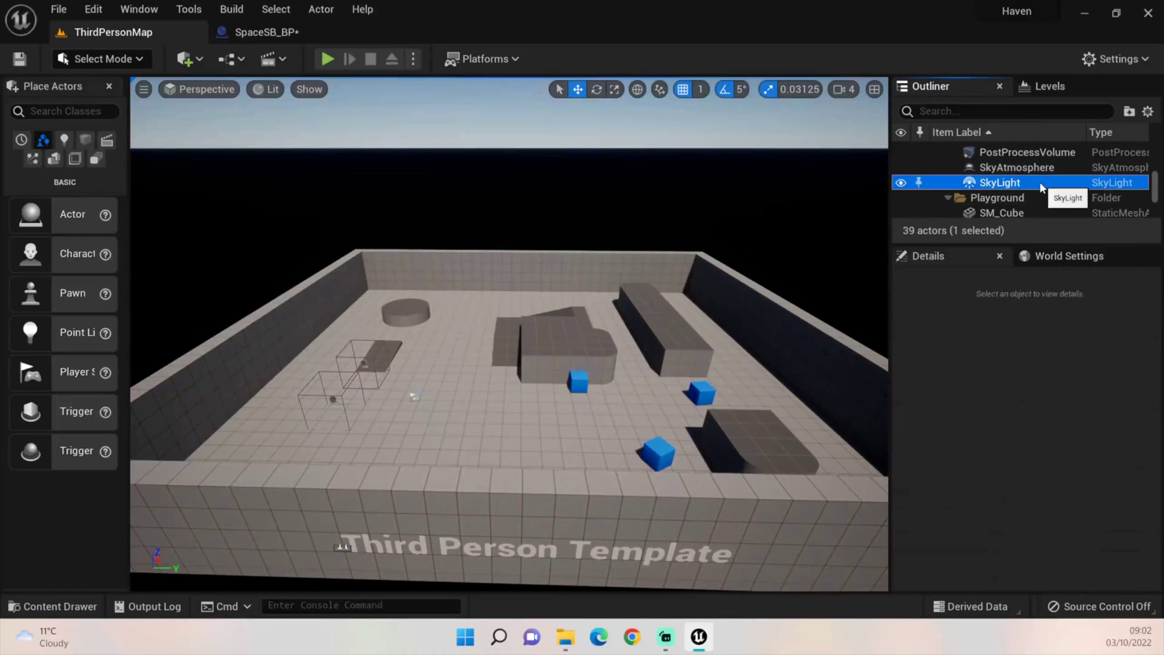
key(Delete)
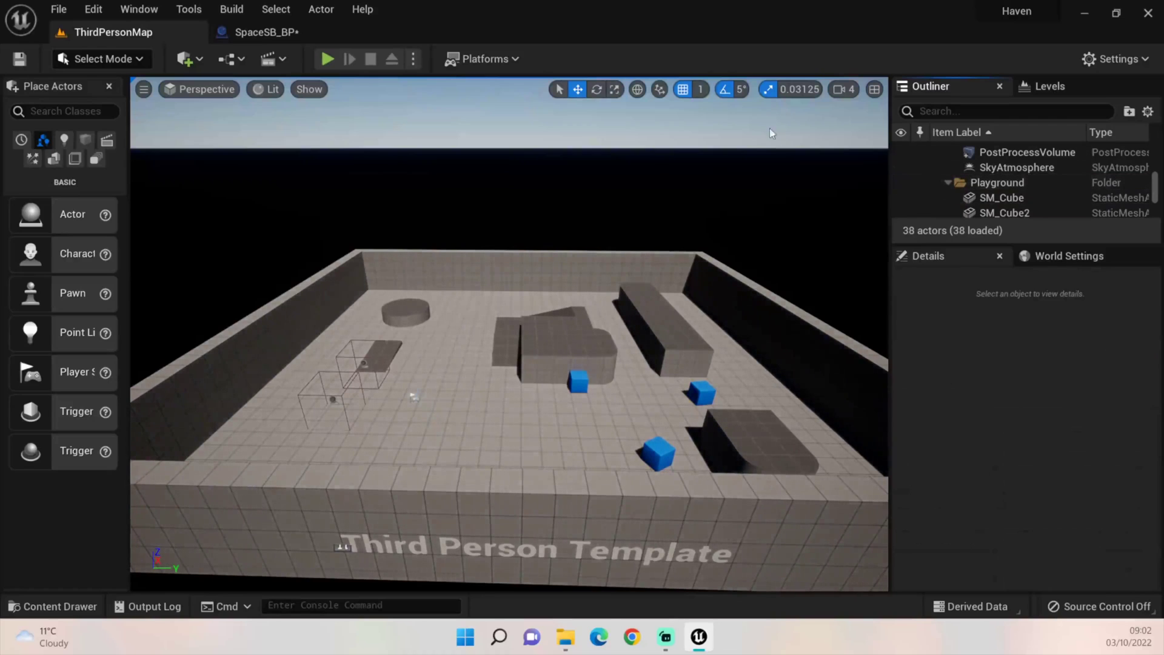
click(1010, 172)
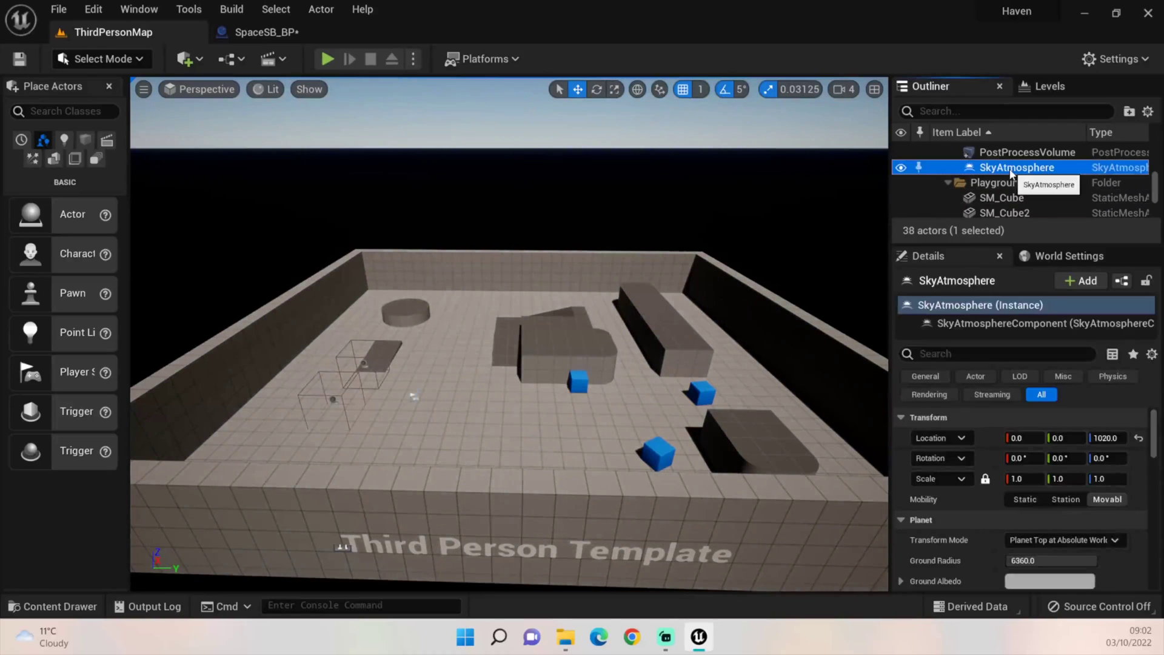
key(Delete)
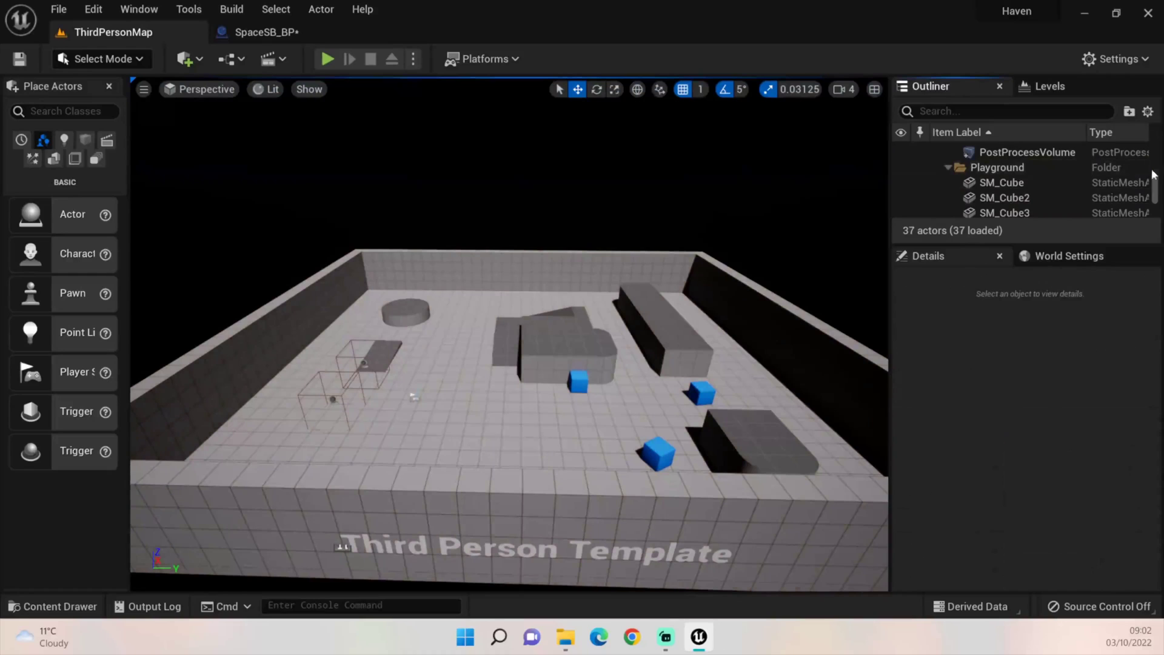
scroll(1115, 179, up, 2)
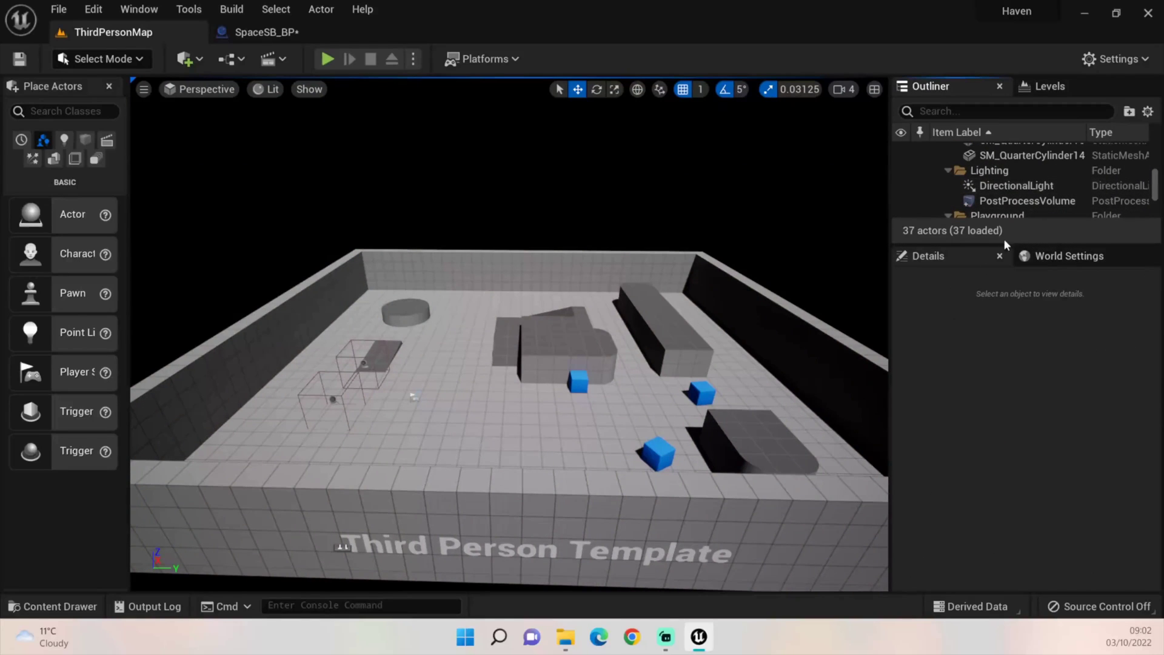
drag(1009, 243, 1001, 296)
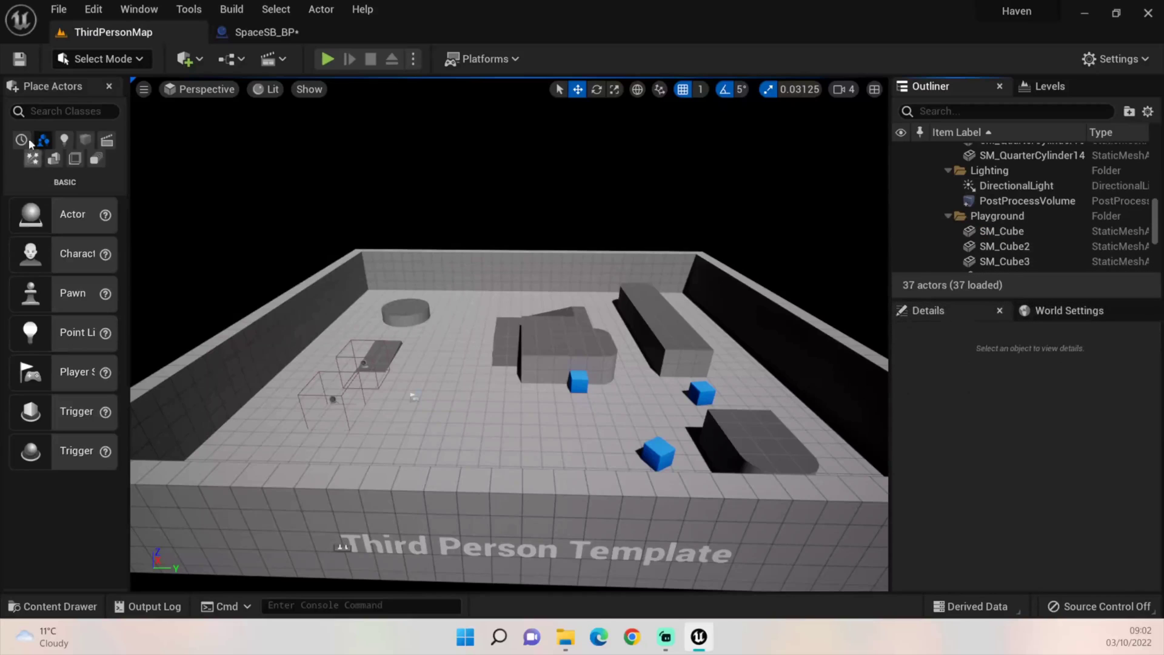
Step: Drag SpaceSB_BP into the level and set its location to 0, 0, 0
click(53, 607)
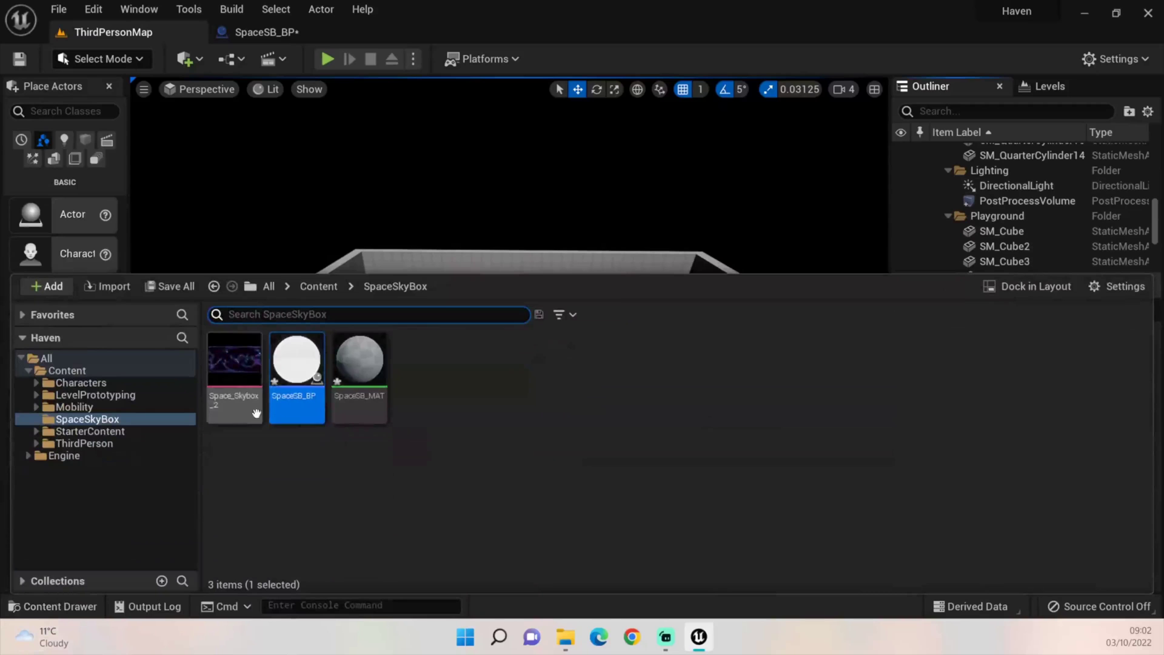
drag(295, 367, 515, 227)
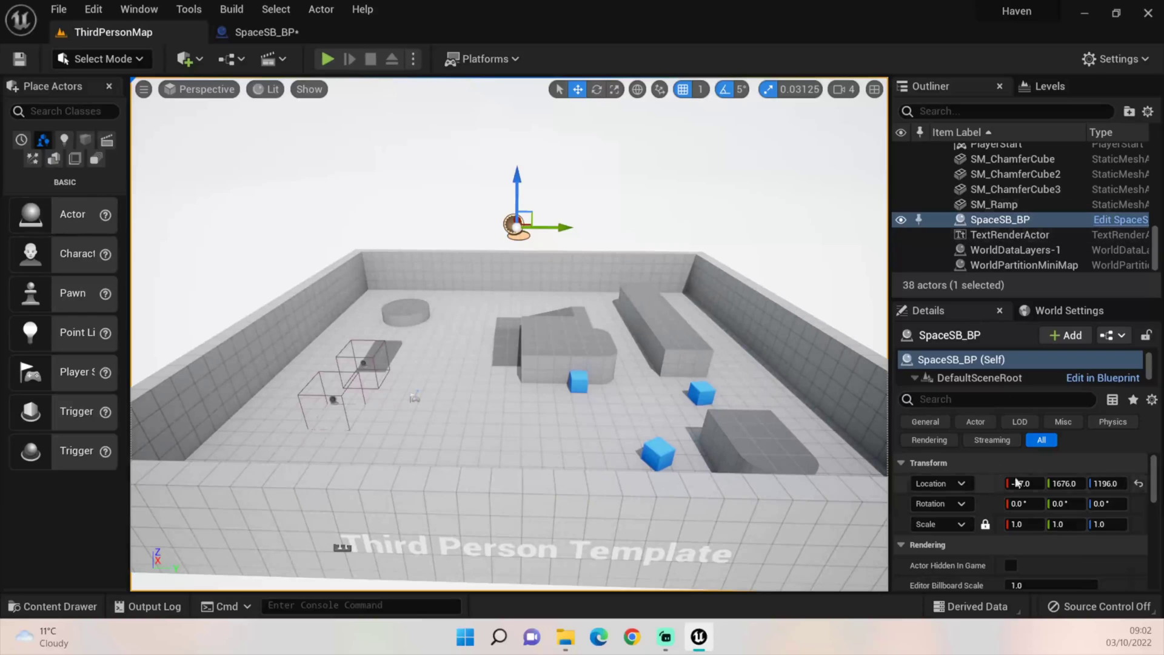
click(1037, 483)
text(0)
key(Tab)
text(0)
key(Tab)
text(0)
key(Tab)
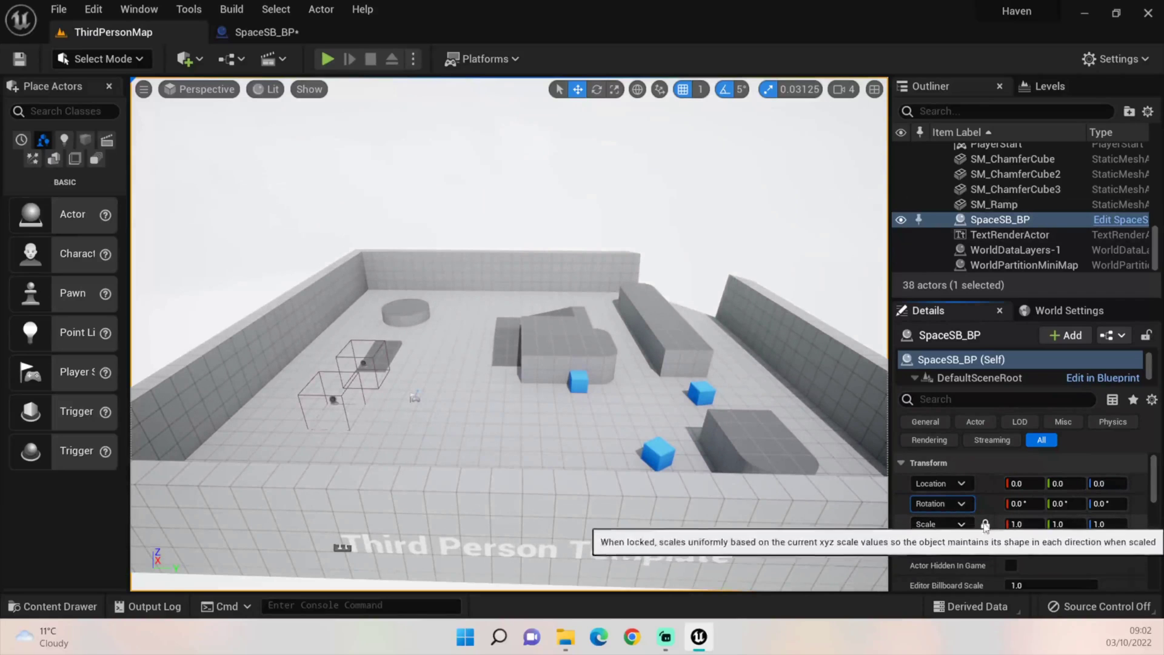
Step: Scale the SpaceSB_BP sky sphere to 100000 on all axes
click(1024, 524)
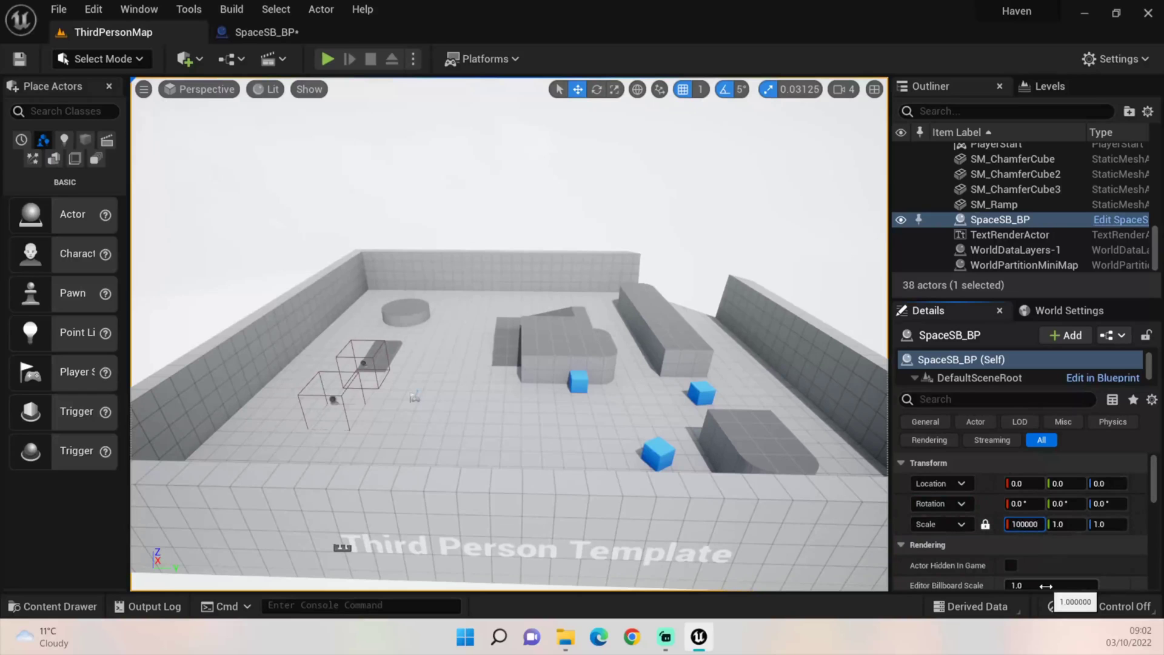
text(100000)
key(Return)
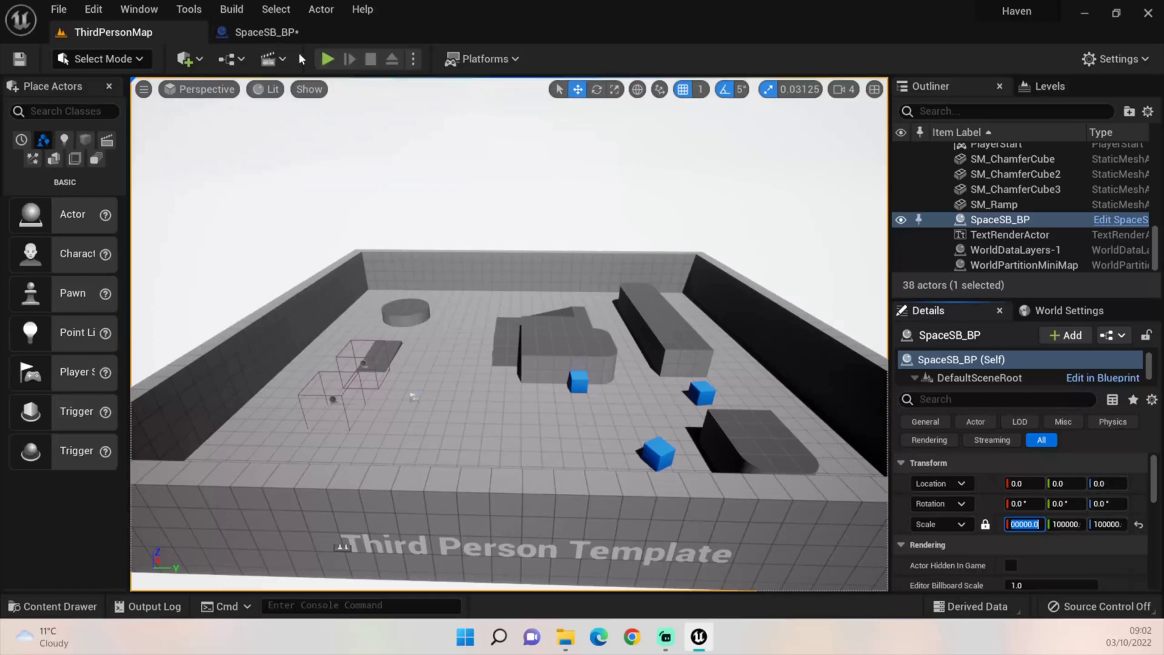
Step: Open SpaceSB_MAT and add a Reflection Vector node to its graph
click(228, 27)
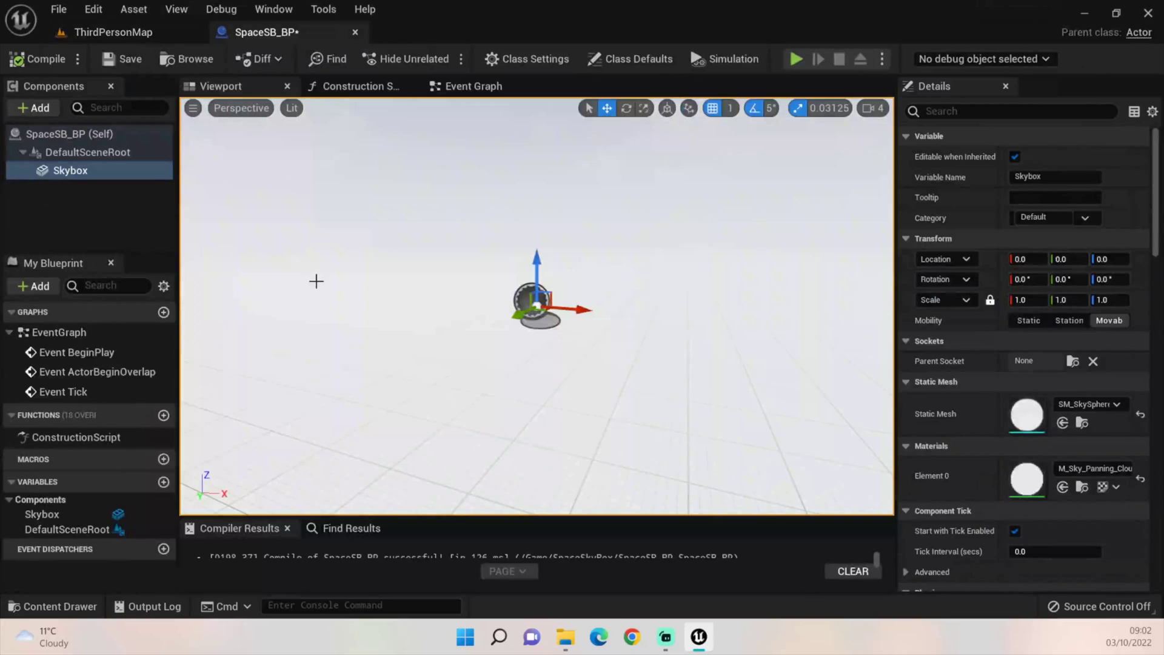
click(113, 32)
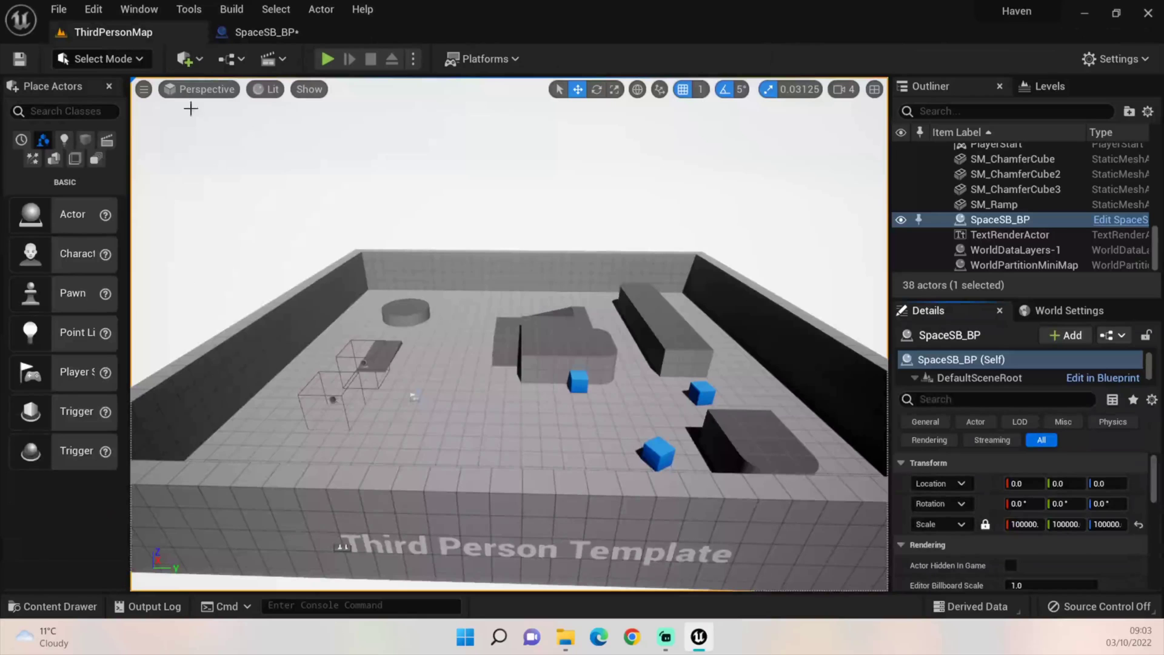
click(59, 606)
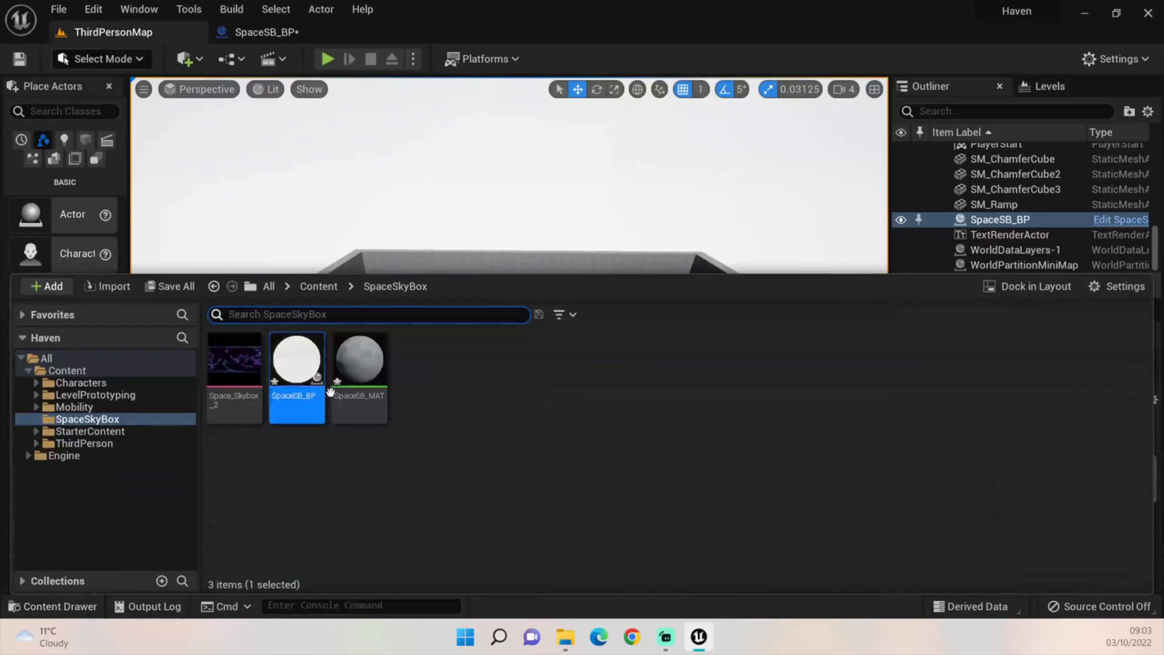
double_click(359, 360)
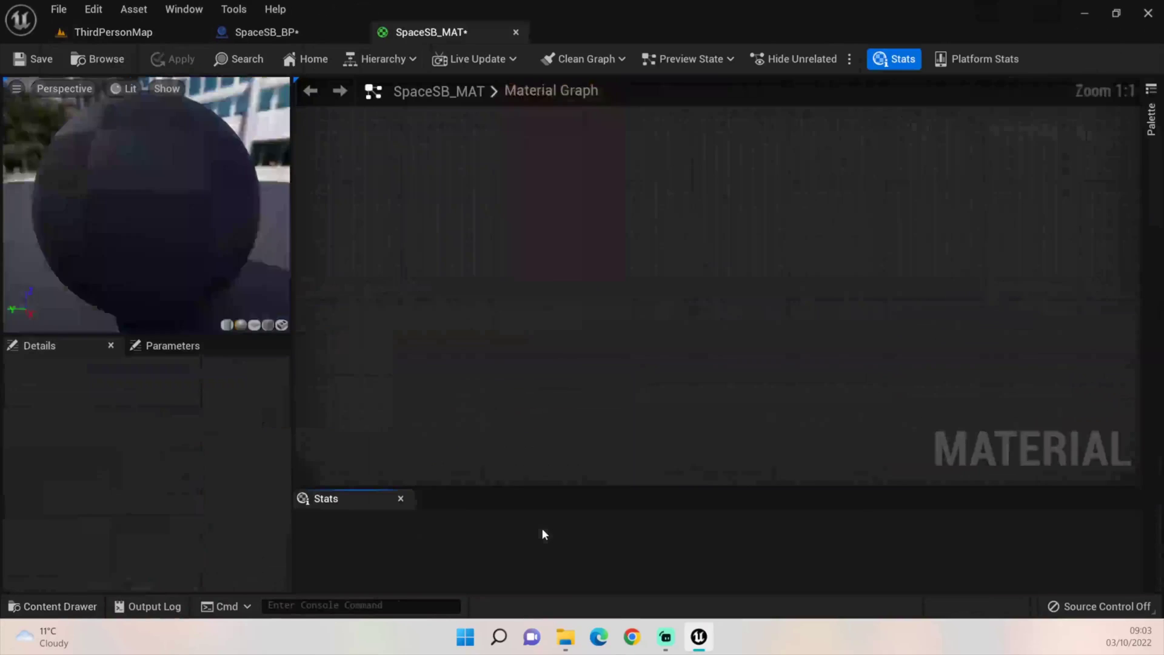
scroll(467, 315, down, 2)
right_drag(467, 314, 656, 316)
right_click(463, 220)
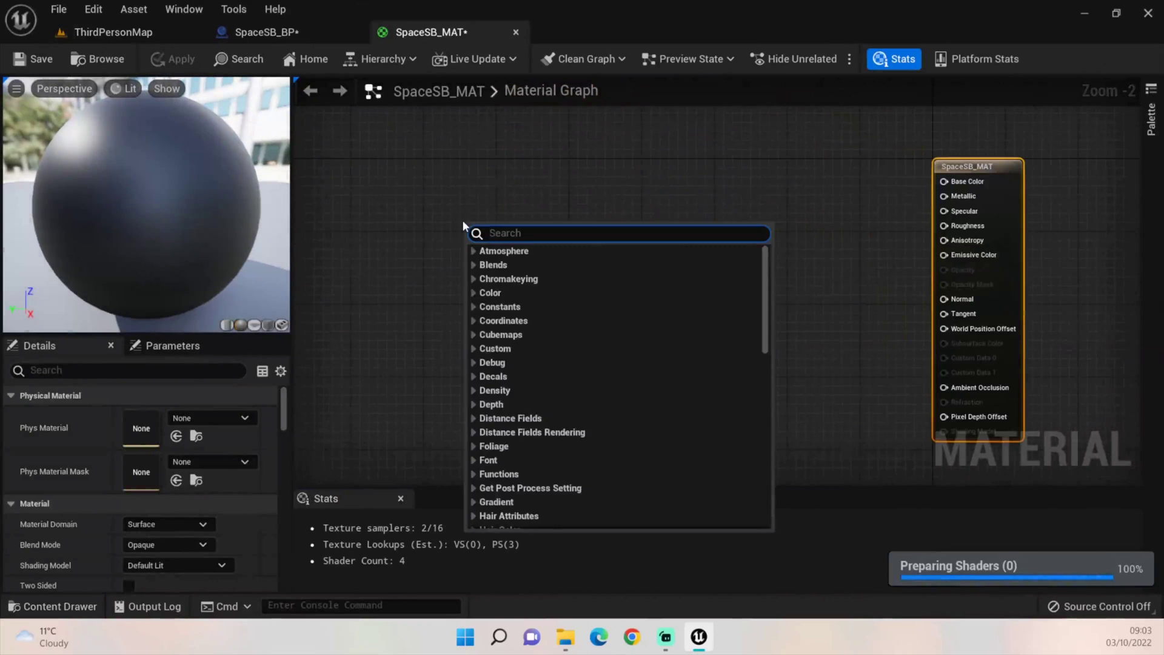
text(Ref)
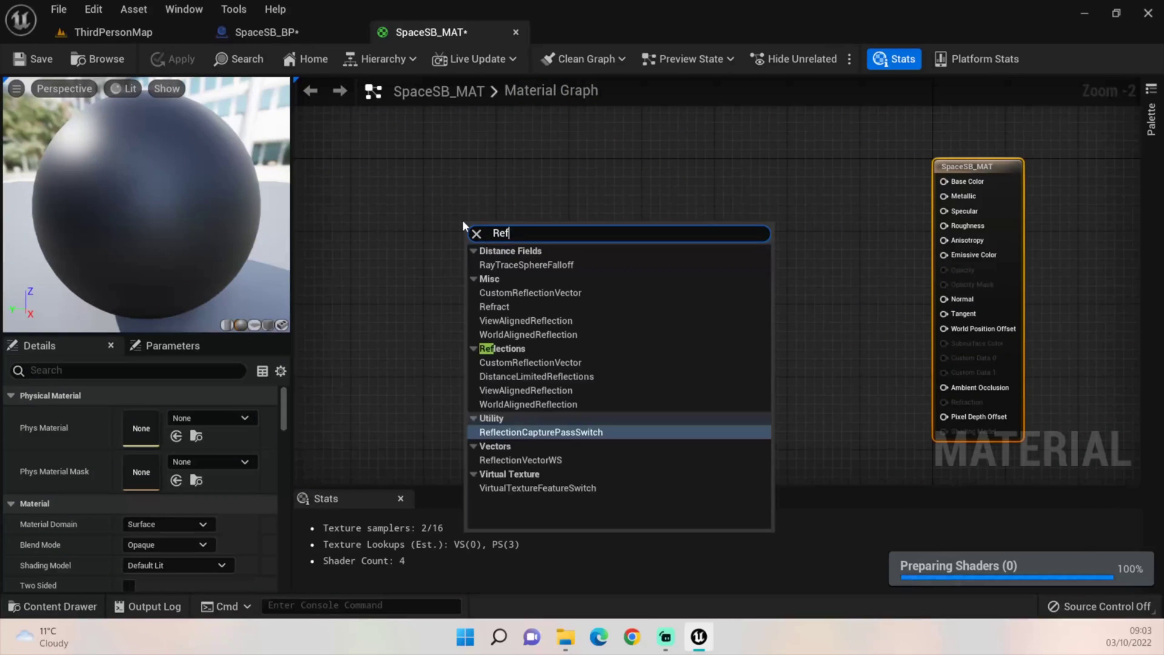
click(553, 460)
Step: Add a cube texture parameter node and feed the Reflection Vector into its UVs
right_click(643, 290)
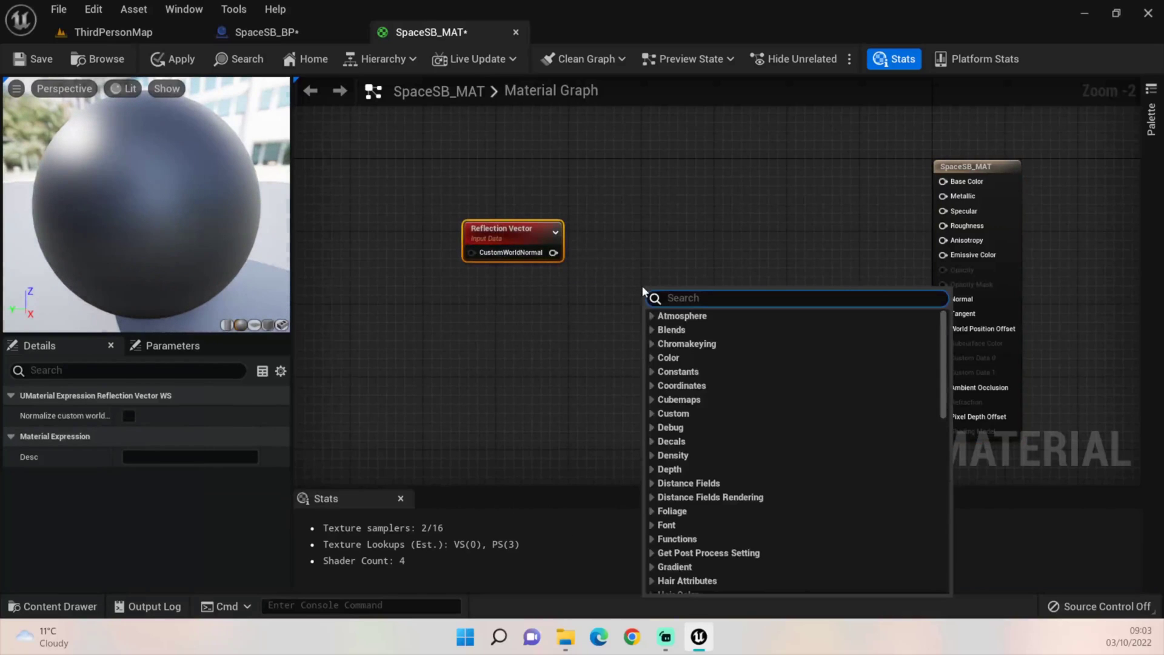
text(Text)
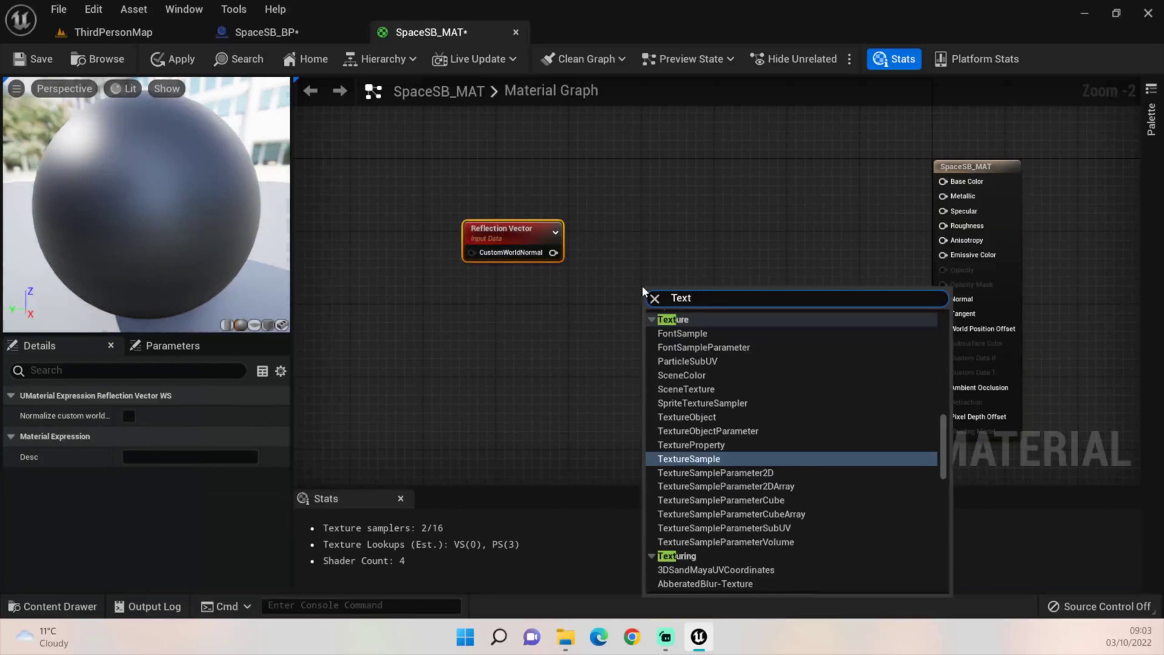
click(719, 501)
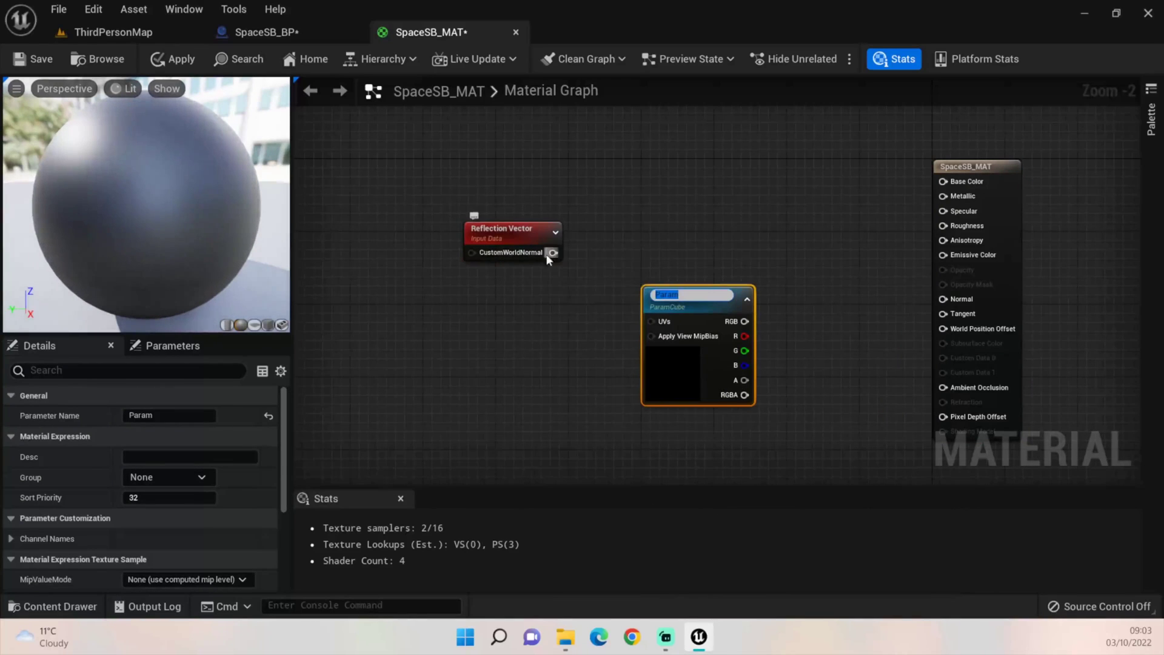
drag(549, 254, 652, 316)
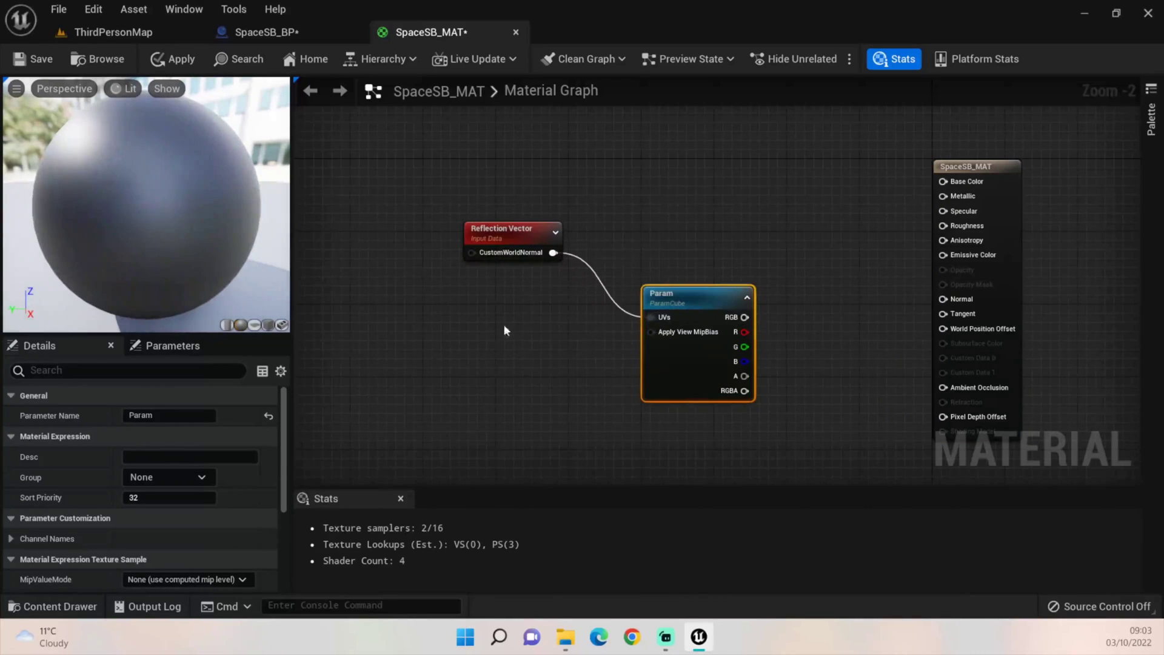
Step: Add a 0,0,0 Constant3Vector and connect it into the Reflection Vector node
click(329, 228)
drag(398, 245, 474, 248)
drag(359, 239, 373, 250)
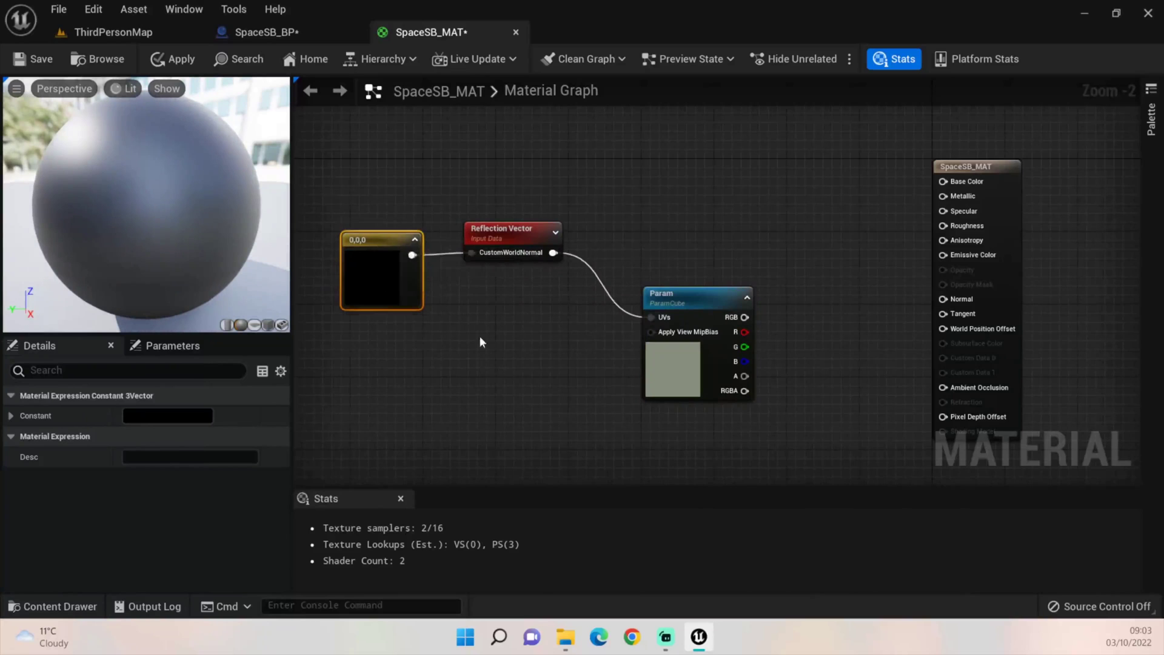
right_drag(480, 337, 464, 265)
scroll(464, 265, down, 1)
drag(329, 137, 611, 318)
right_click(628, 284)
right_drag(635, 224, 563, 286)
scroll(522, 278, down, 1)
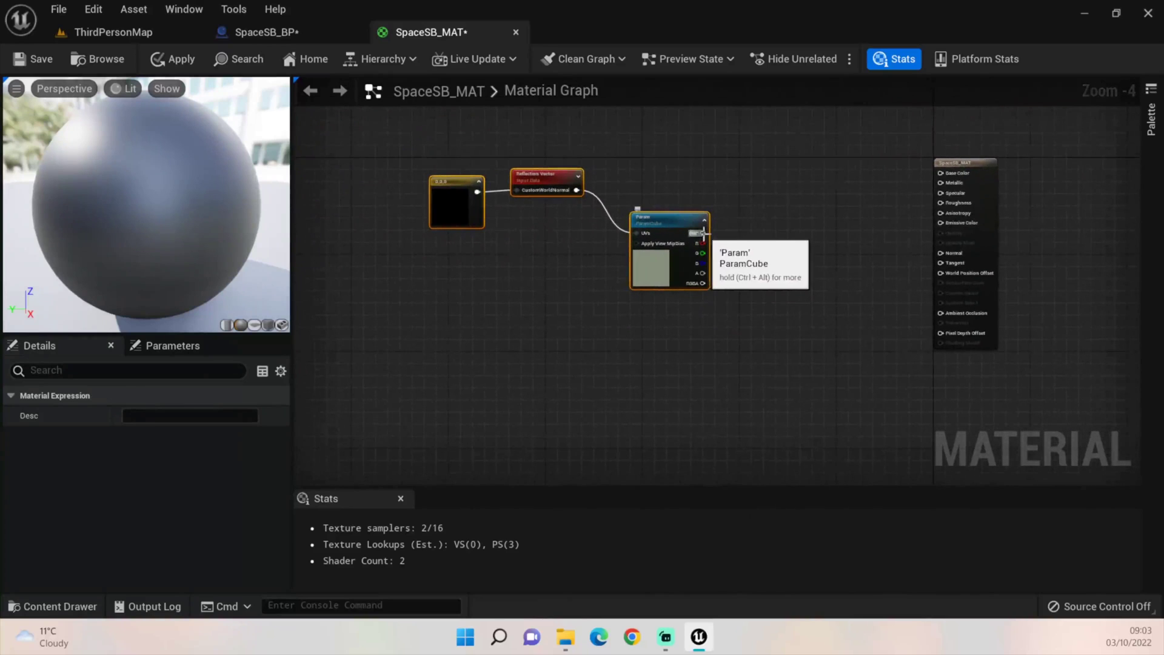
Step: Connect the cube texture parameter's RGB output to the material's Emissive Color
drag(703, 233, 941, 222)
click(597, 237)
drag(679, 228, 696, 216)
click(582, 350)
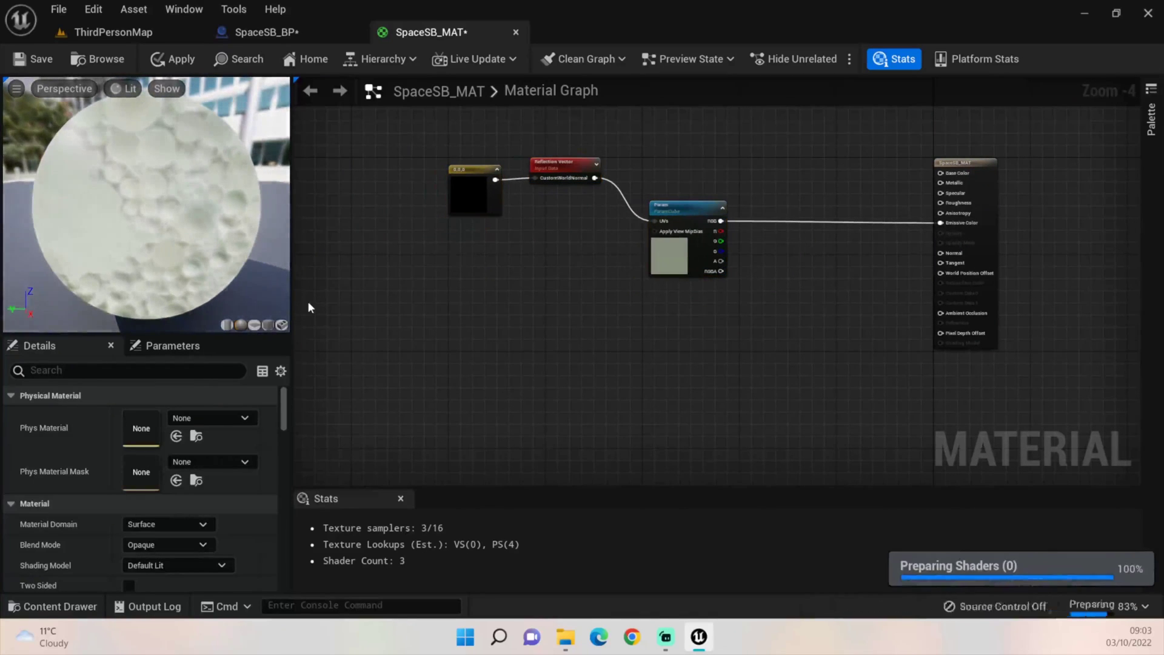
scroll(633, 276, up, 2)
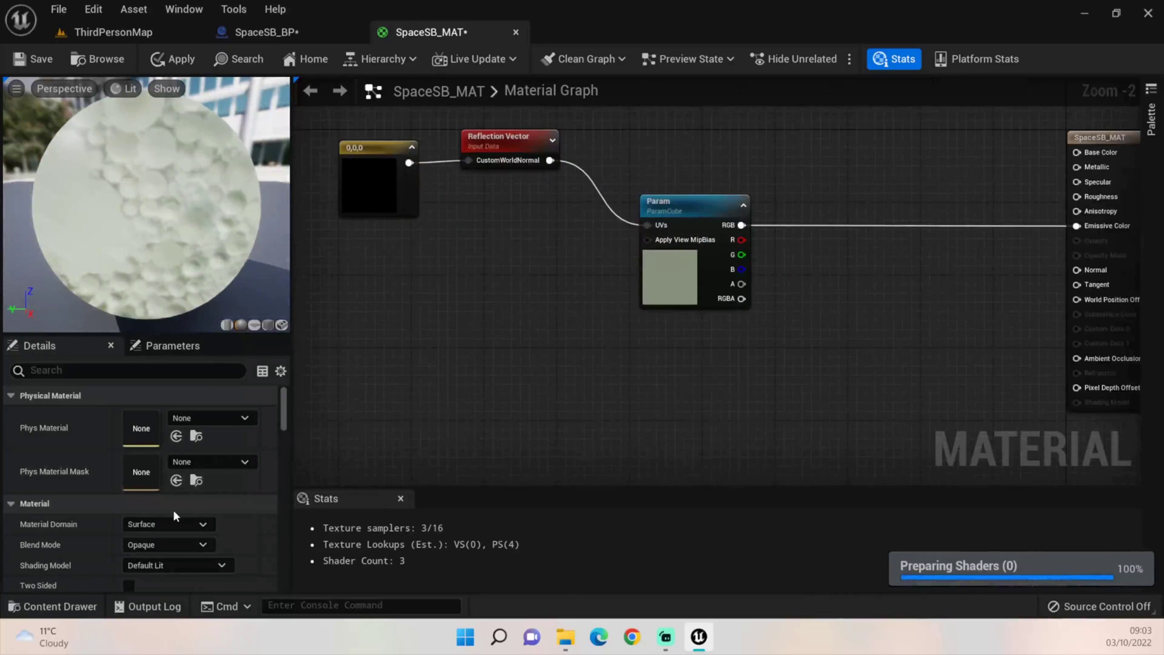
scroll(173, 510, down, 4)
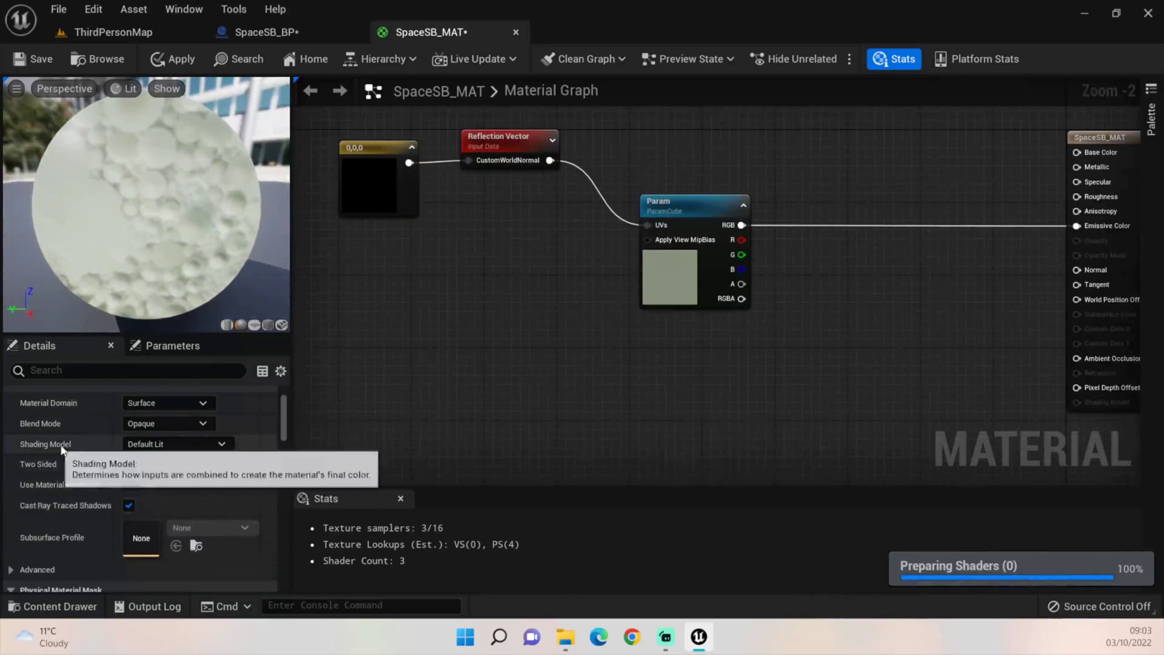
scroll(39, 531, down, 5)
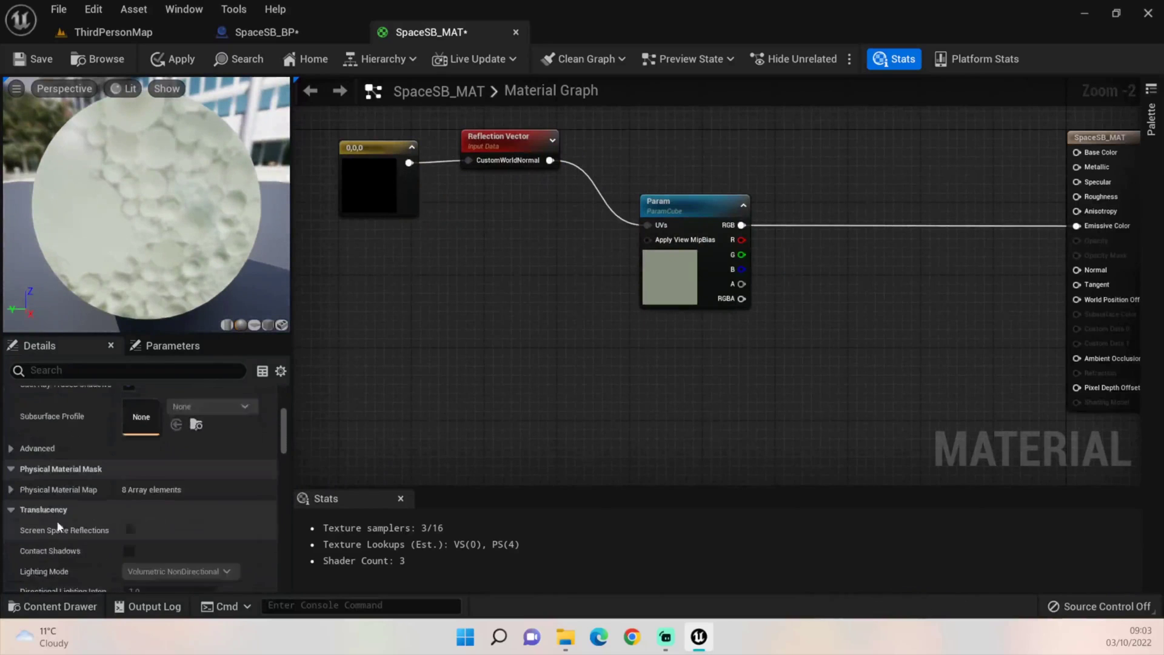
Step: Set the cube texture parameter's texture to Space_Skybox_2
click(691, 207)
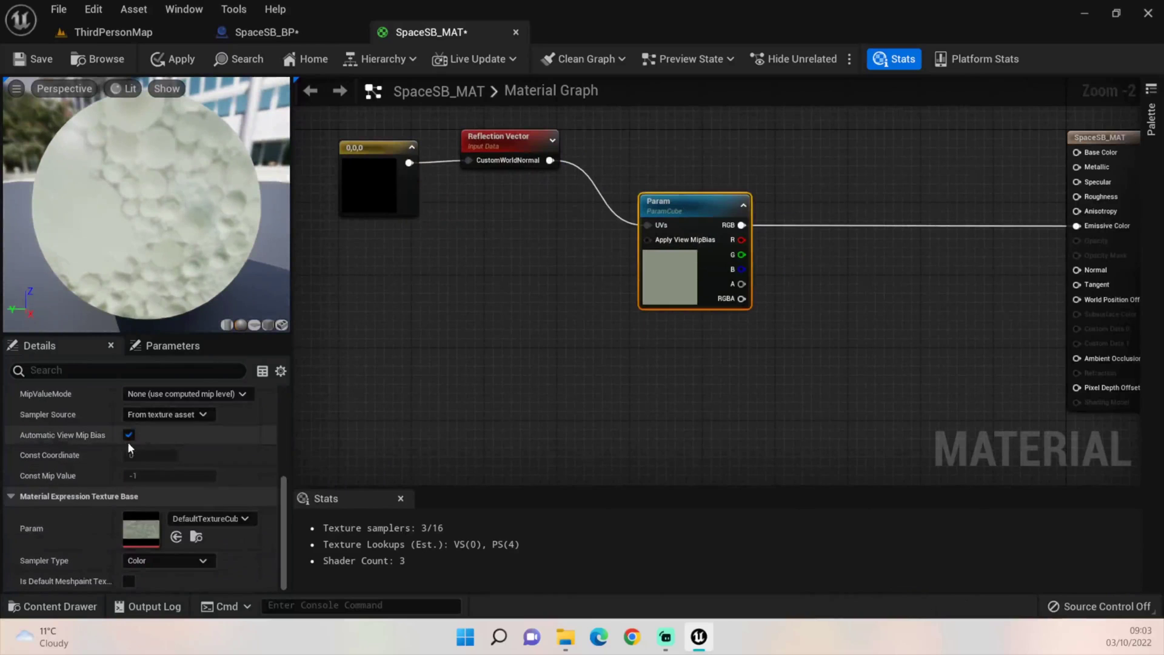
click(246, 520)
text(space)
click(248, 355)
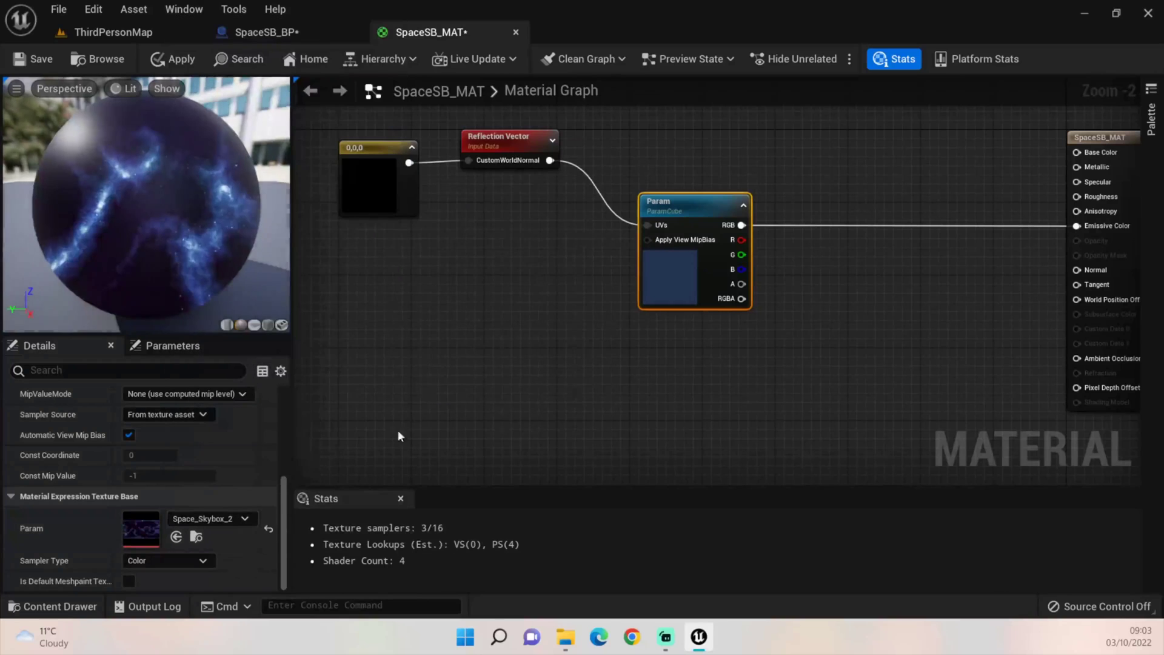
right_drag(1007, 406, 957, 400)
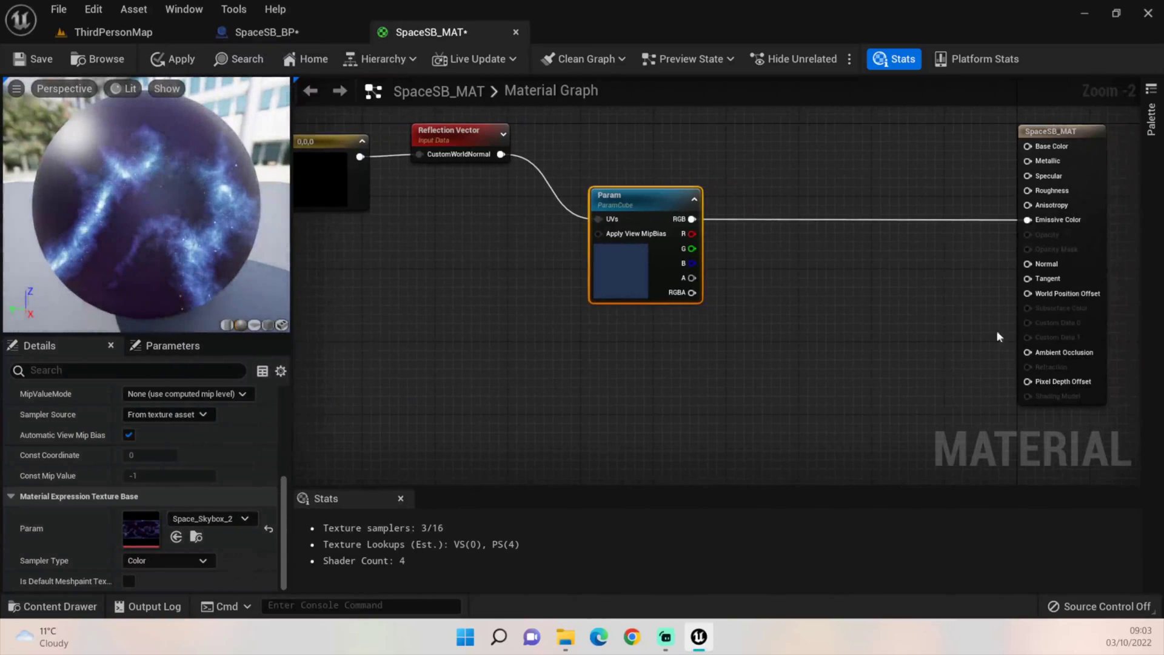
Step: Switch SpaceSB_MAT's Shading Model to Unlit, check the nebula preview, and save with Ctrl+S
click(1088, 145)
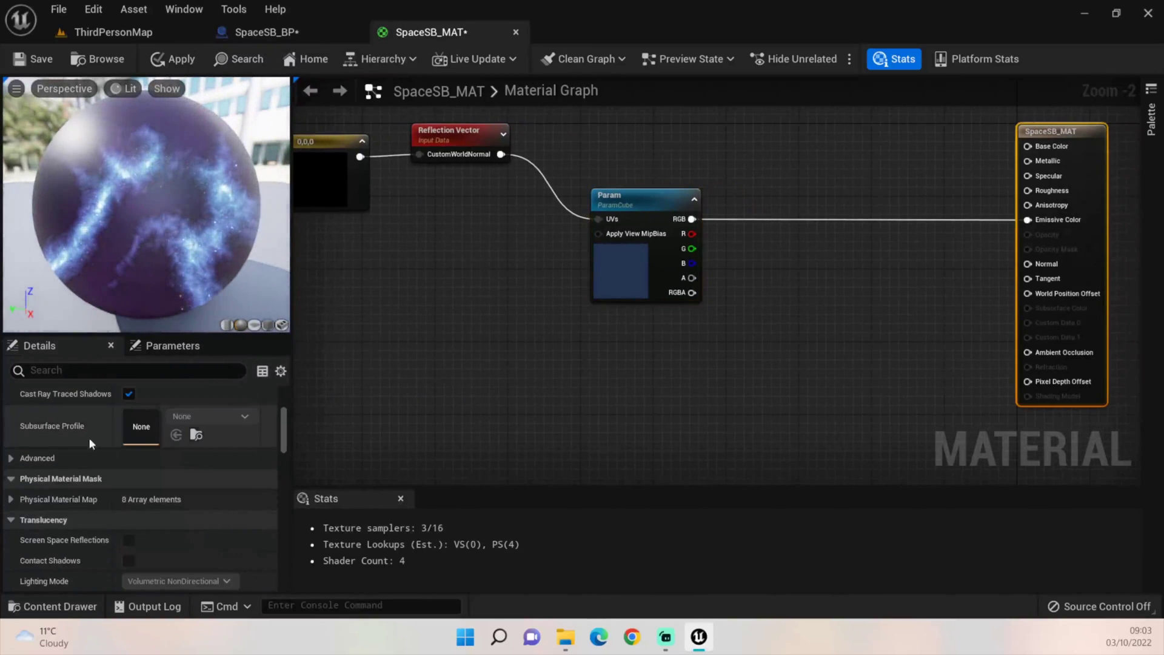
scroll(96, 522, down, 4)
scroll(94, 521, down, 4)
scroll(91, 518, up, 12)
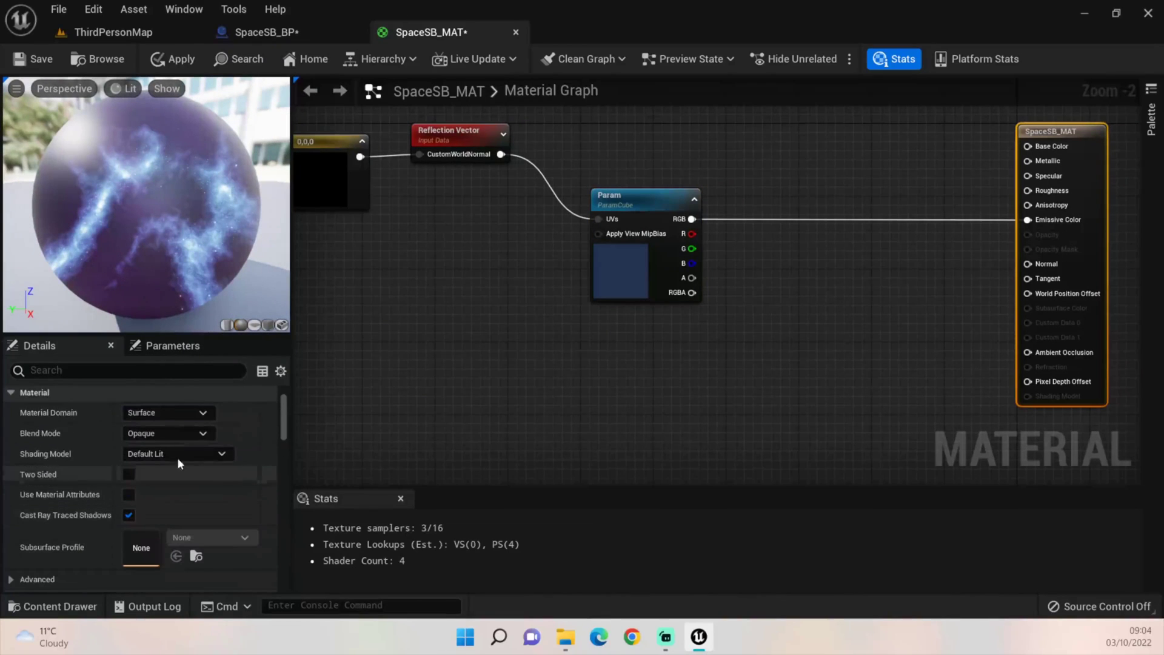
click(195, 455)
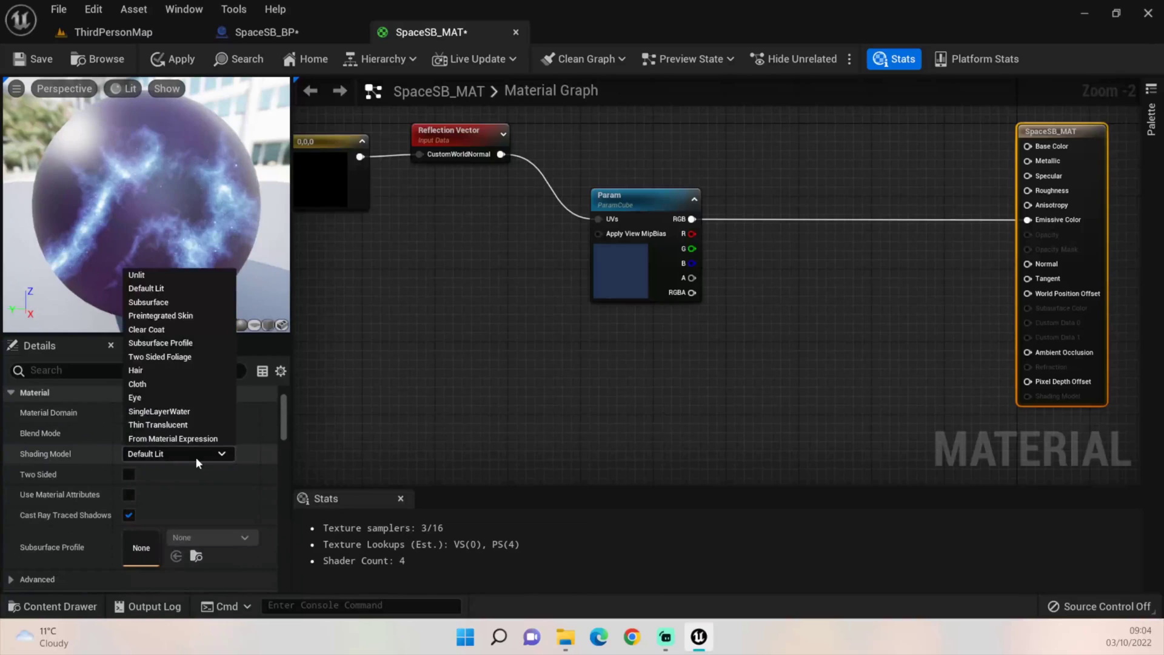
click(164, 274)
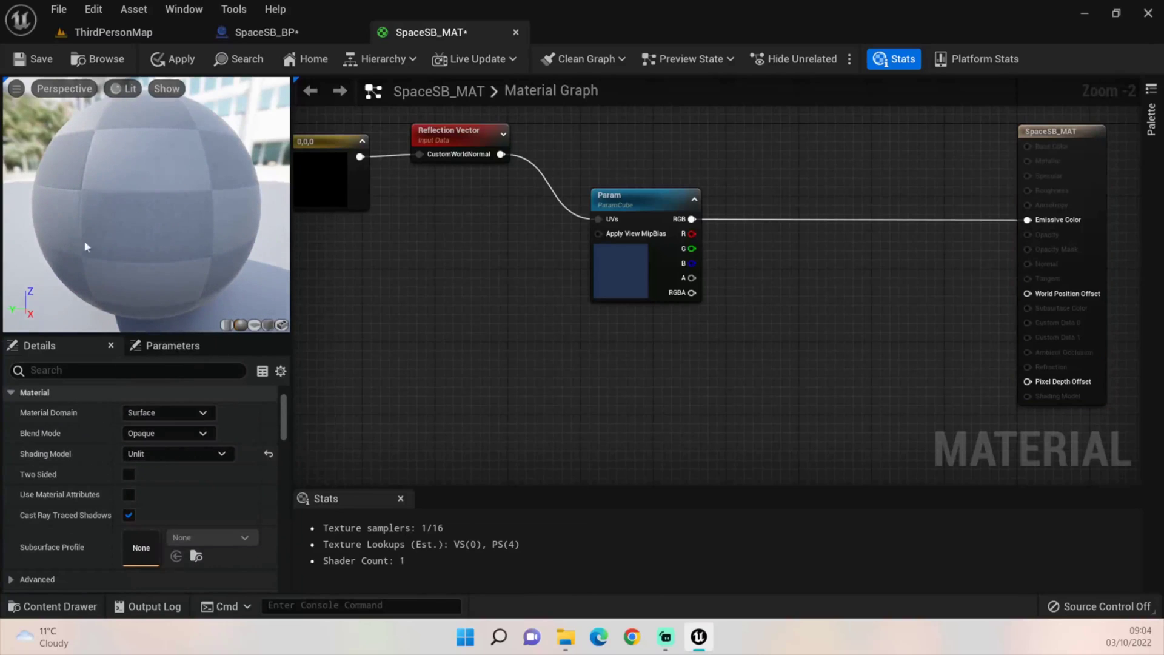
scroll(164, 210, up, 8)
drag(179, 216, 139, 255)
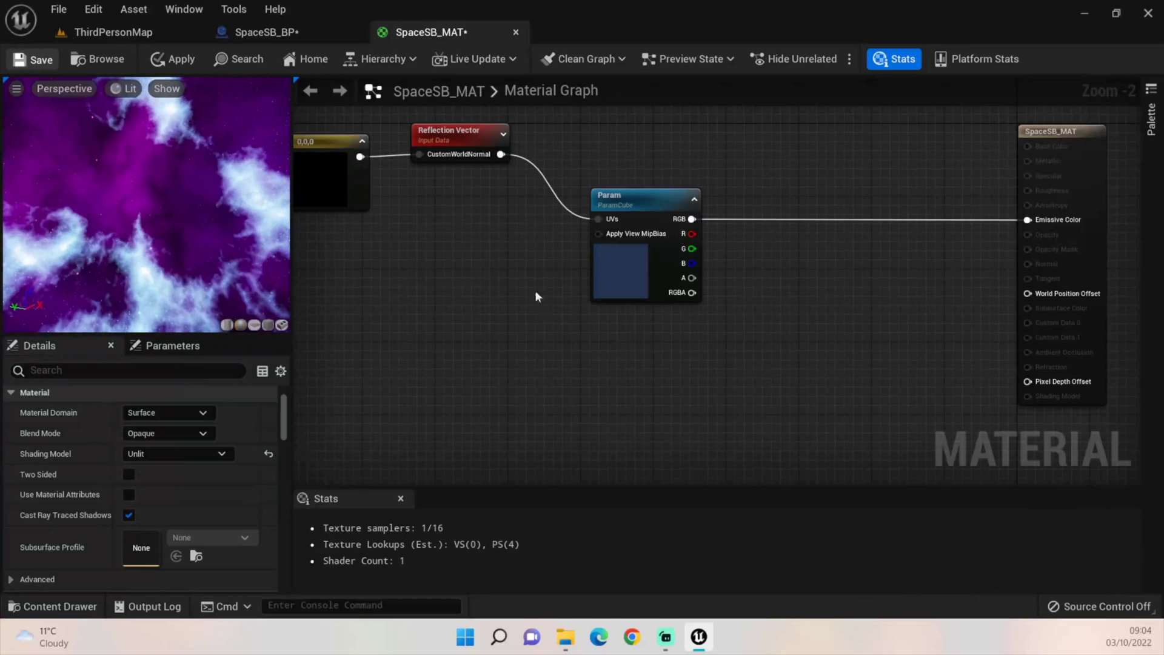
key(ctrl+s)
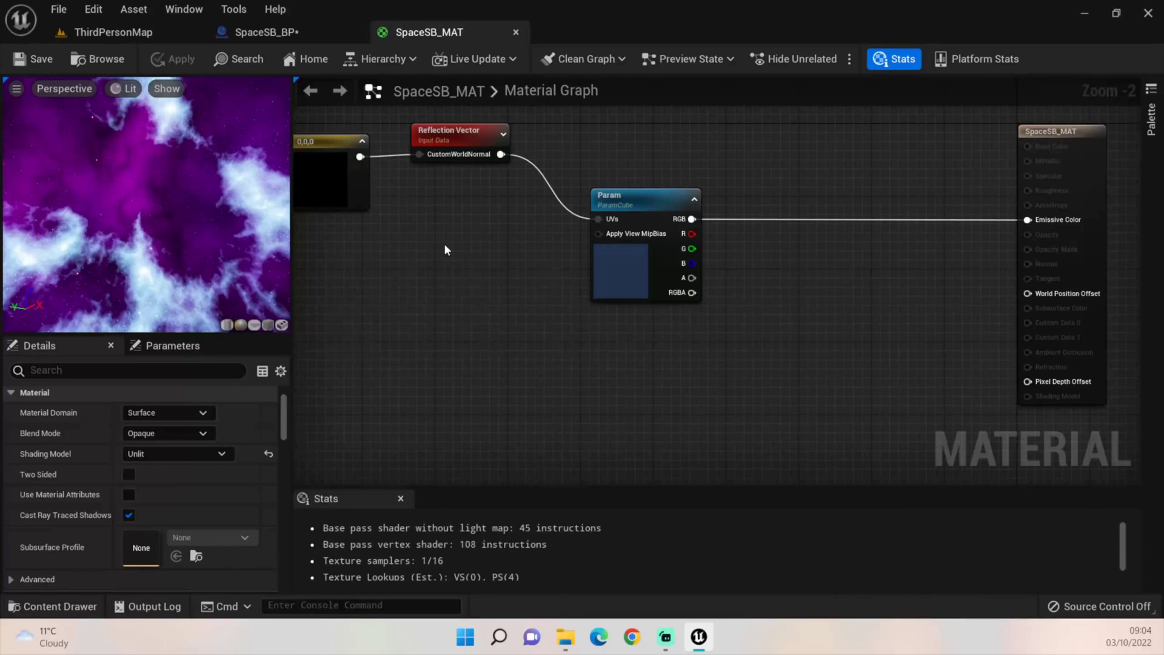
Step: Move the three connected texture nodes to the left to make room
right_drag(444, 242, 485, 273)
scroll(485, 273, down, 1)
drag(368, 144, 666, 306)
drag(643, 220, 445, 227)
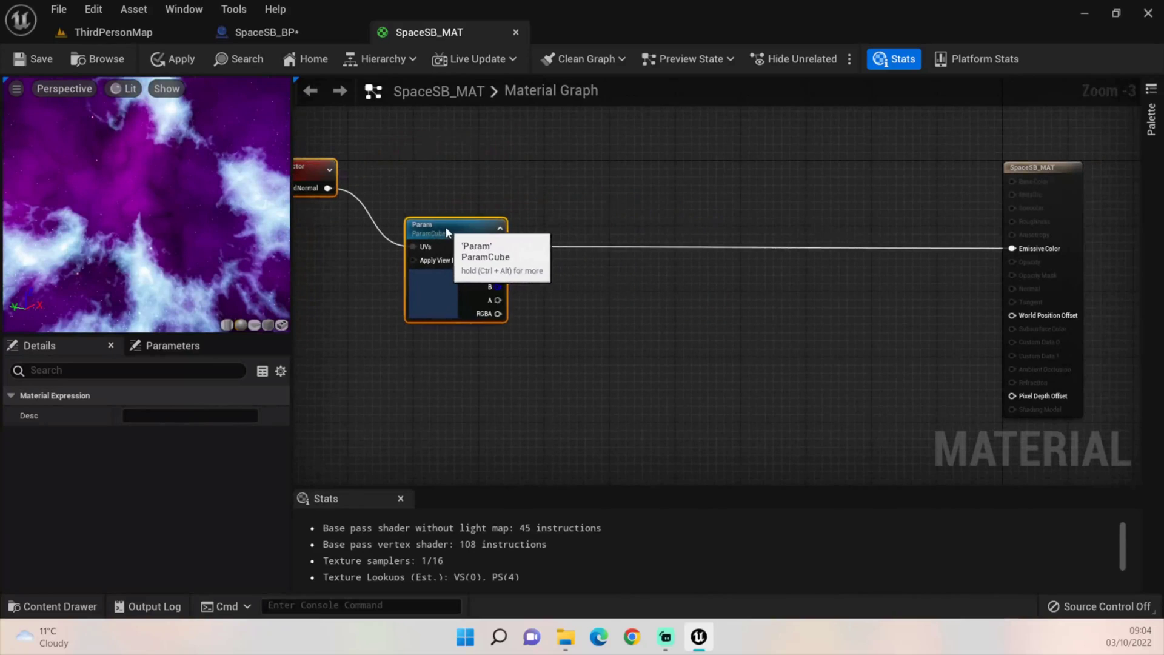
click(696, 296)
right_drag(696, 296, 616, 267)
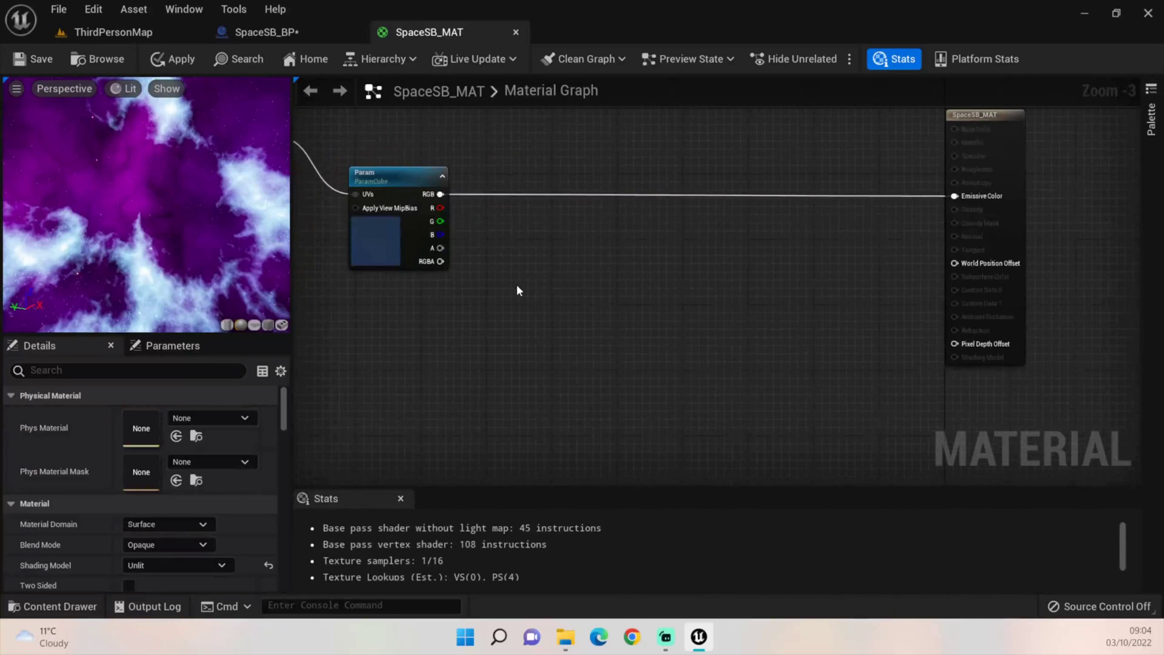
Step: Add three scalar parameter nodes to the SpaceSB_MAT graph
click(441, 327)
text(ssssssssss)
click(519, 427)
text(s)
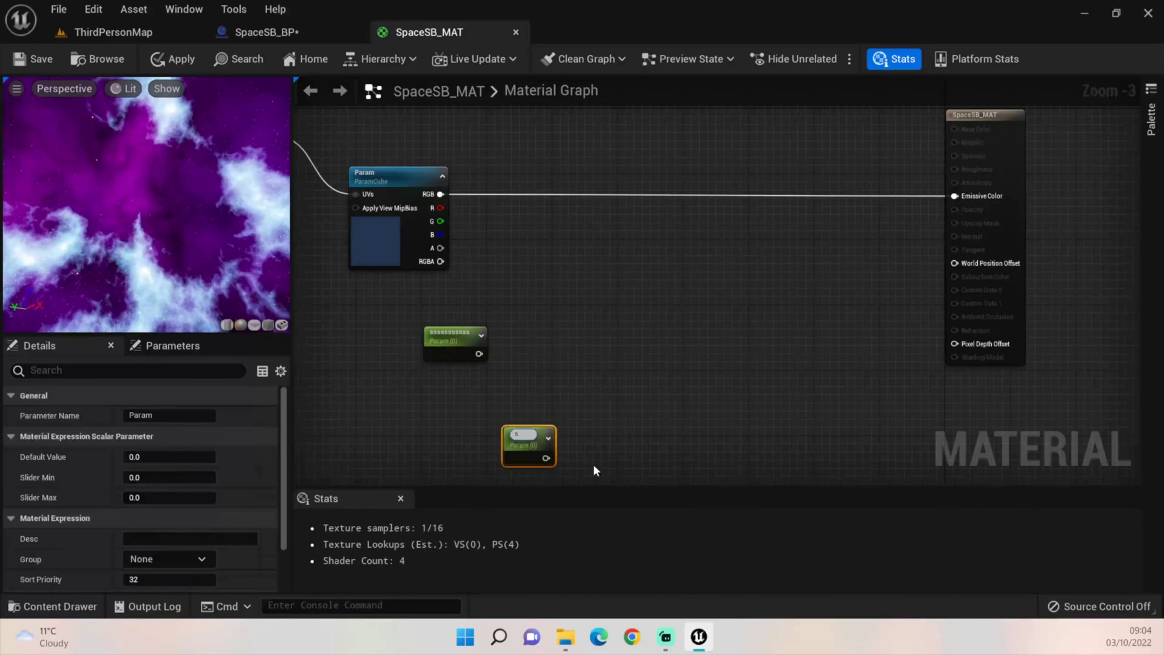
click(596, 437)
right_drag(597, 400, 591, 369)
click(591, 370)
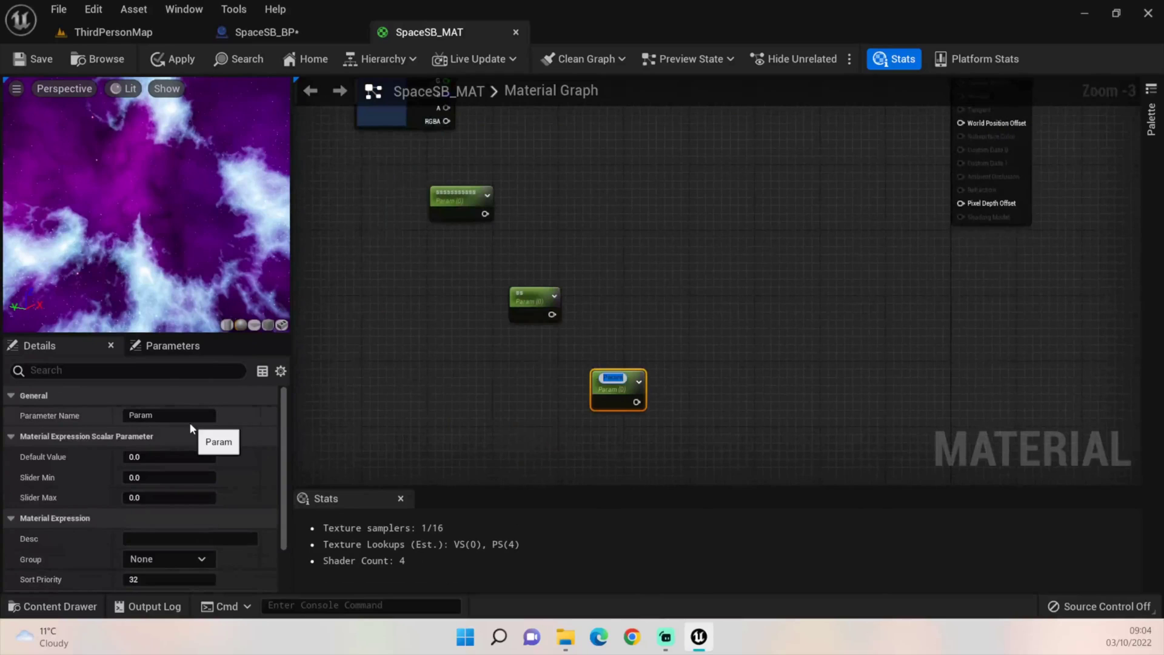
Step: Name two scalar parameters Star Brightness and Scene Brightness
click(175, 416)
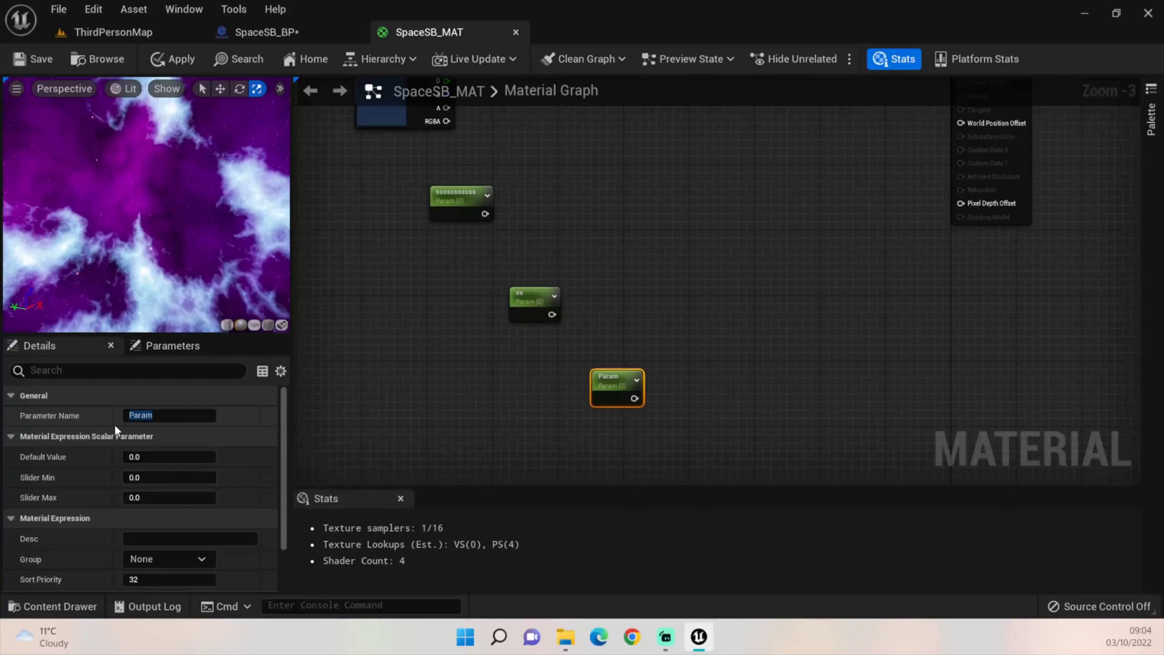
click(209, 413)
drag(192, 416, 83, 414)
text(Star Brightness)
key(Return)
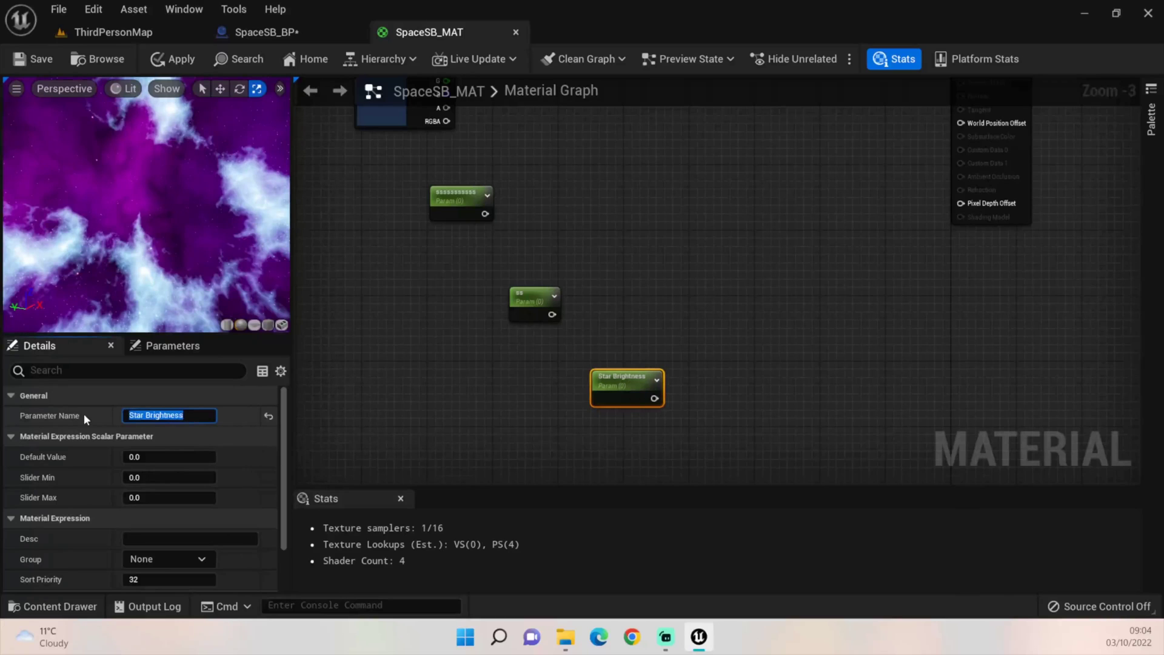
click(548, 300)
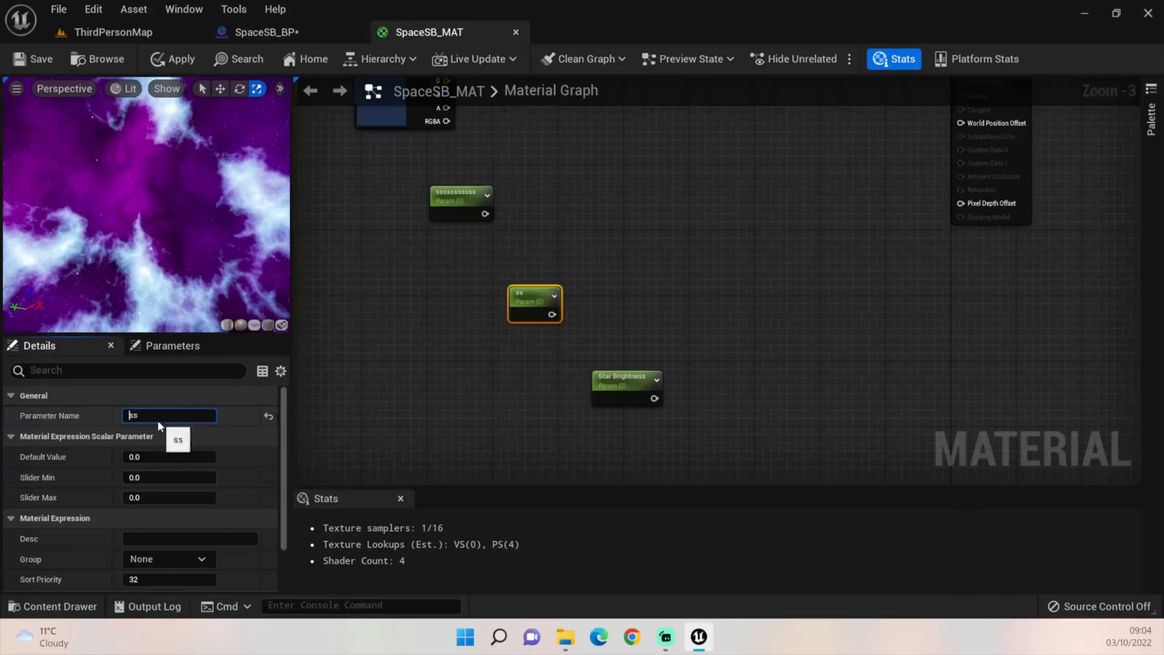
click(150, 420)
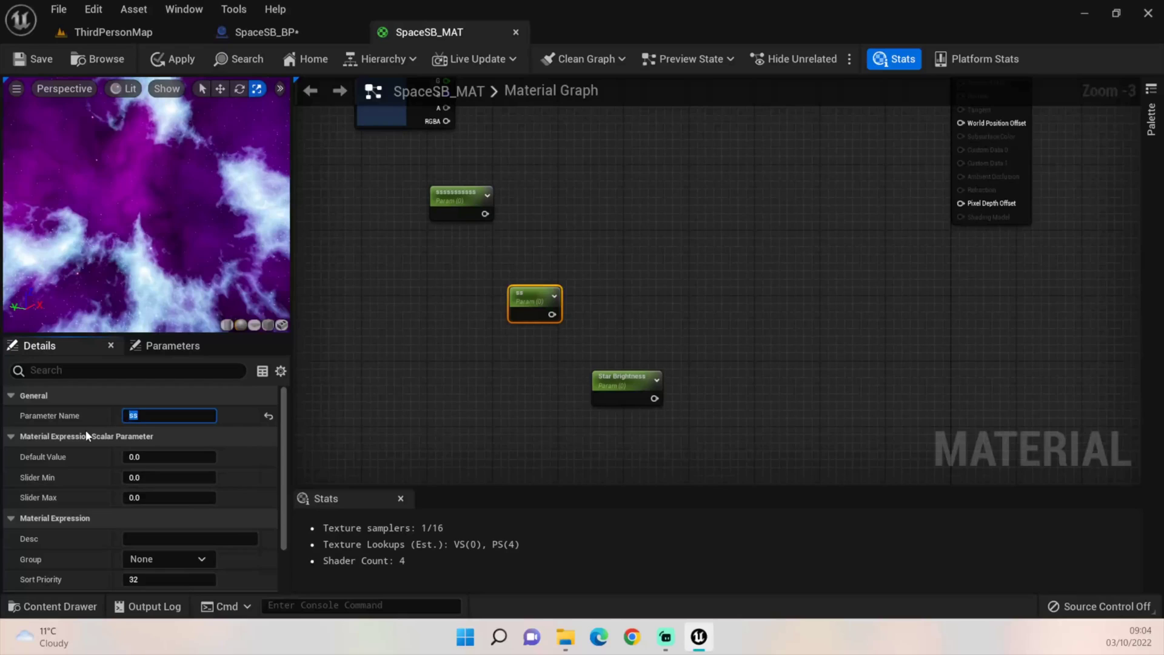
text(Scene Brightness)
key(Return)
Step: Rename the placeholder scalar parameter to Power
click(452, 195)
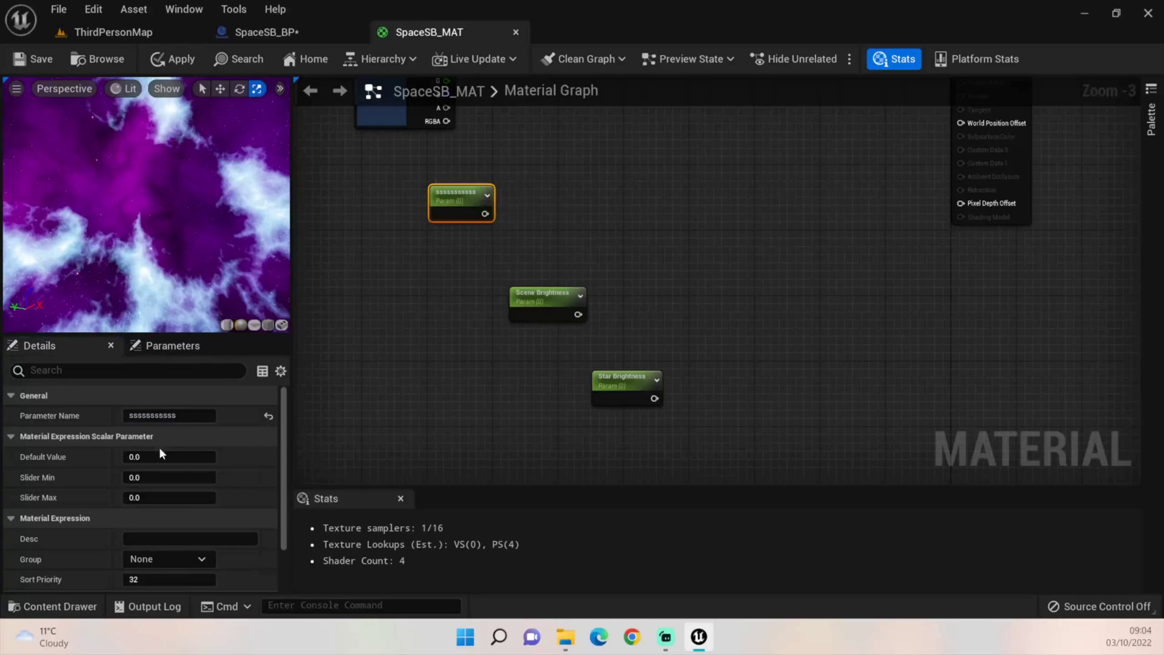
click(200, 416)
text(Power)
key(Return)
Step: Add a Multiply node taking the cube texture's RGB in A and Power in B
right_drag(594, 177, 624, 296)
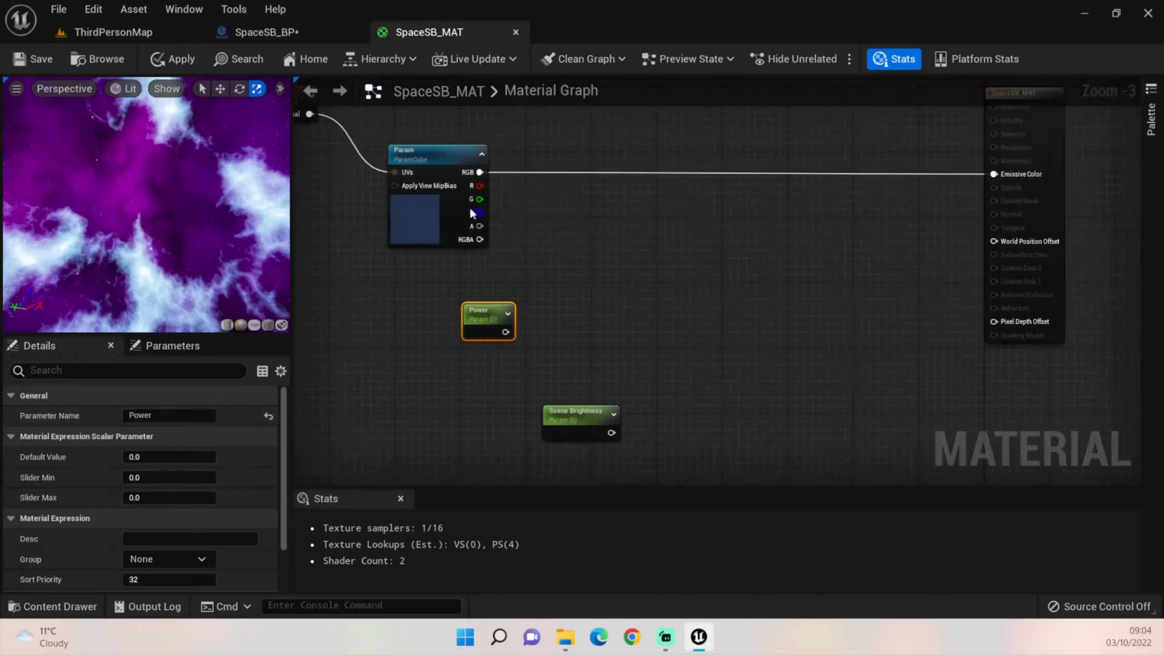
drag(479, 172, 570, 212)
text(mul)
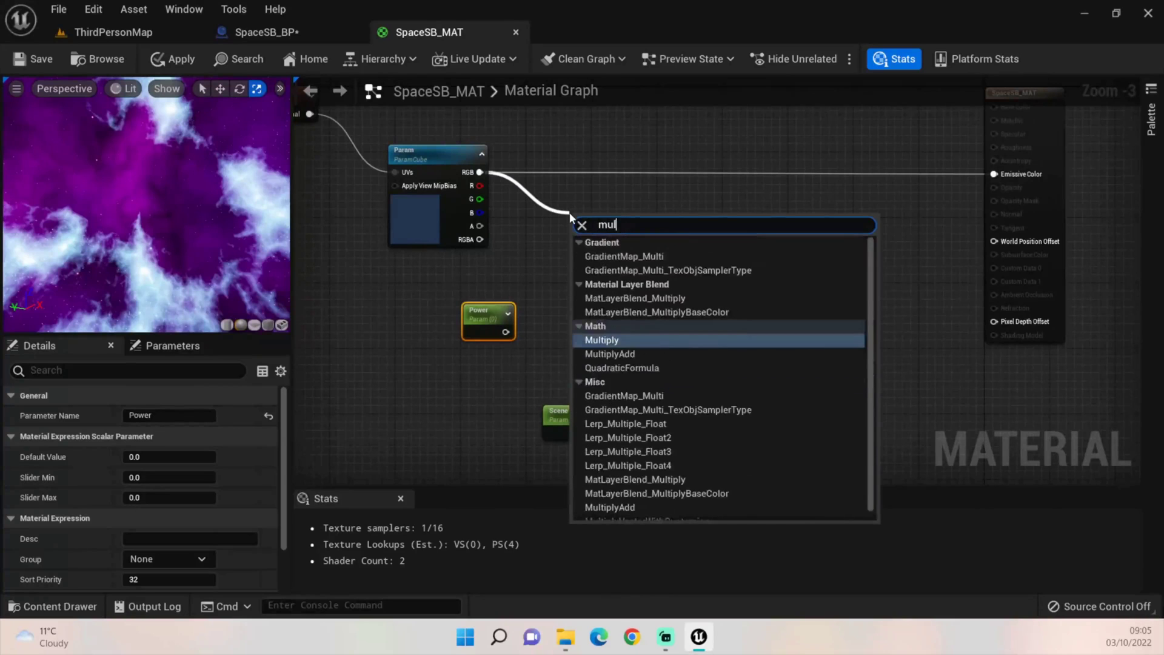
key(Return)
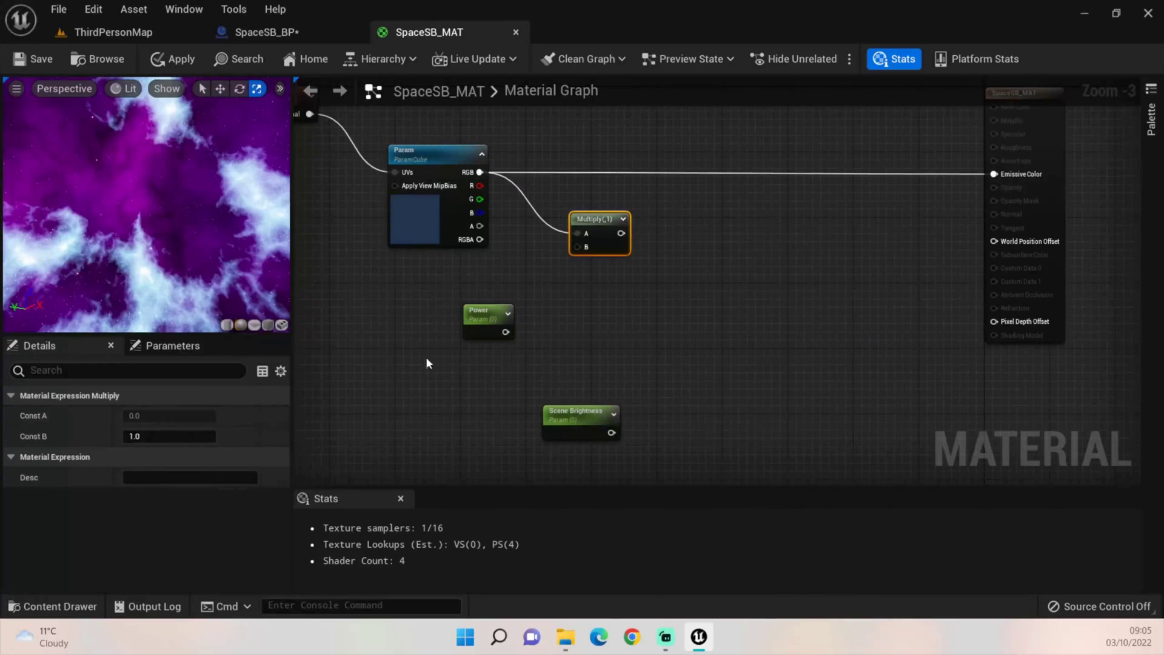
drag(506, 332, 530, 294)
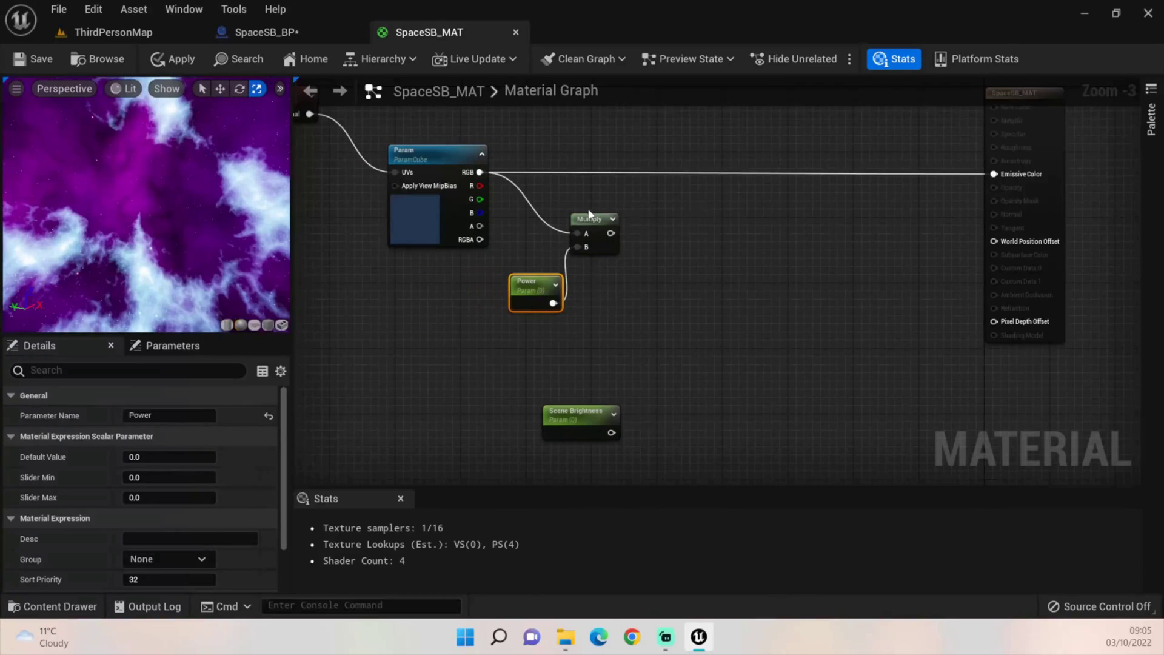
Step: Rearrange the Multiply and Power nodes and start a wire from the texture's red channel
drag(592, 216, 687, 214)
drag(524, 288, 589, 255)
drag(480, 185, 551, 345)
Step: Add a 3PointLevels node fed by the cube texture's red channel
text(3power)
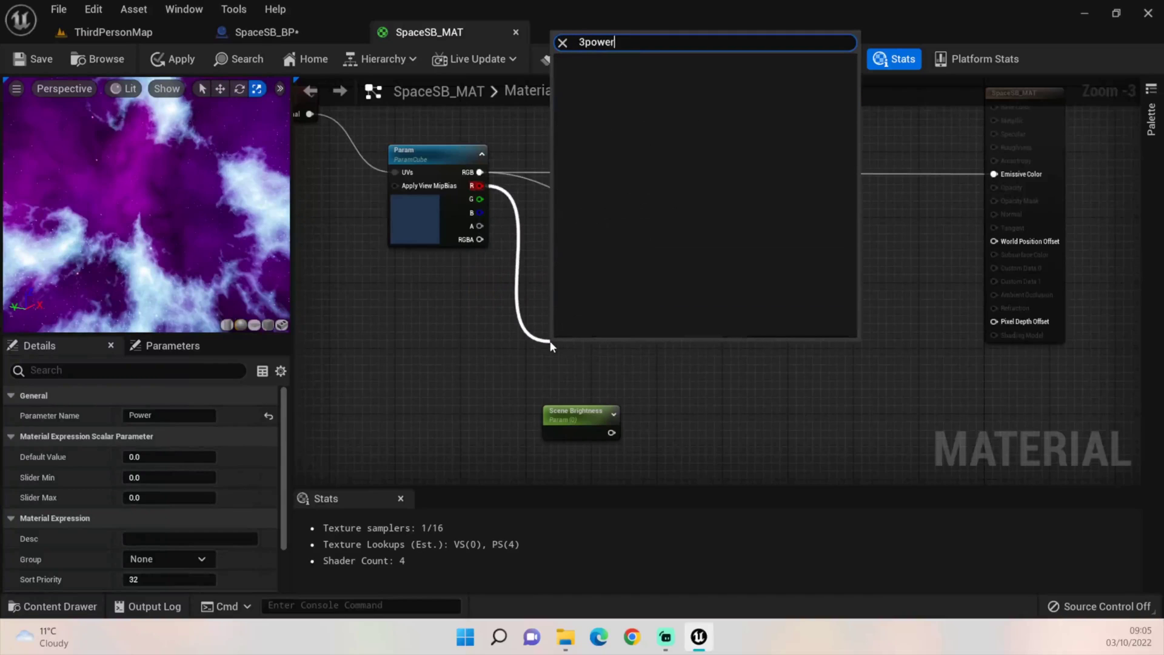
key(BackSpace)
key(BackSpace)
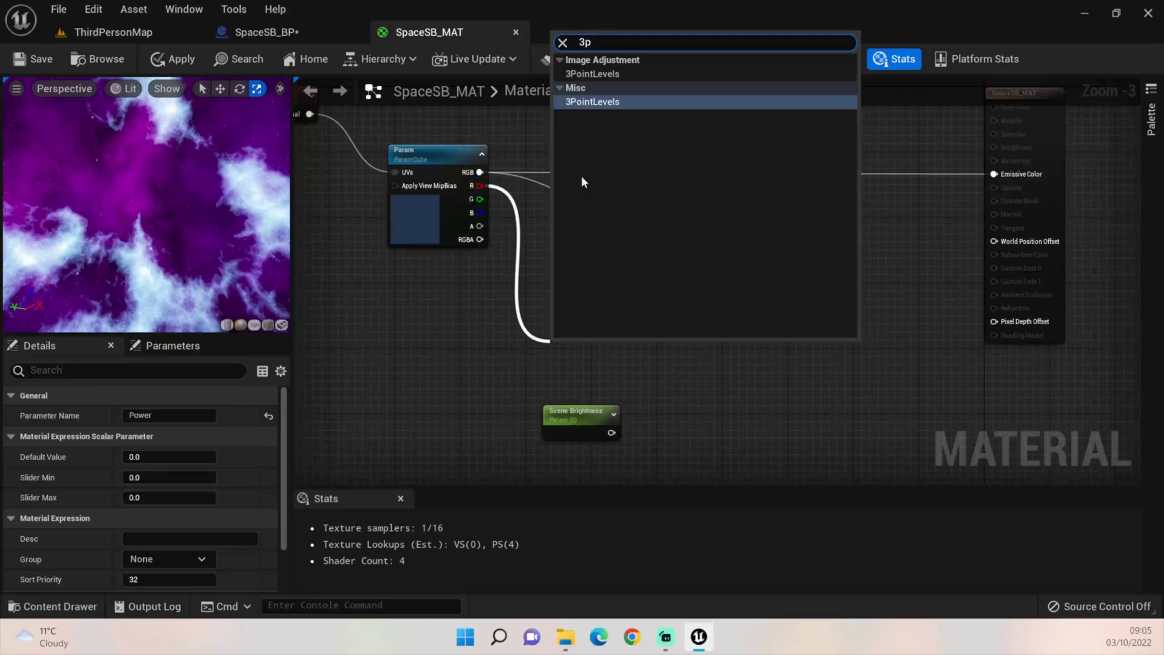
click(613, 102)
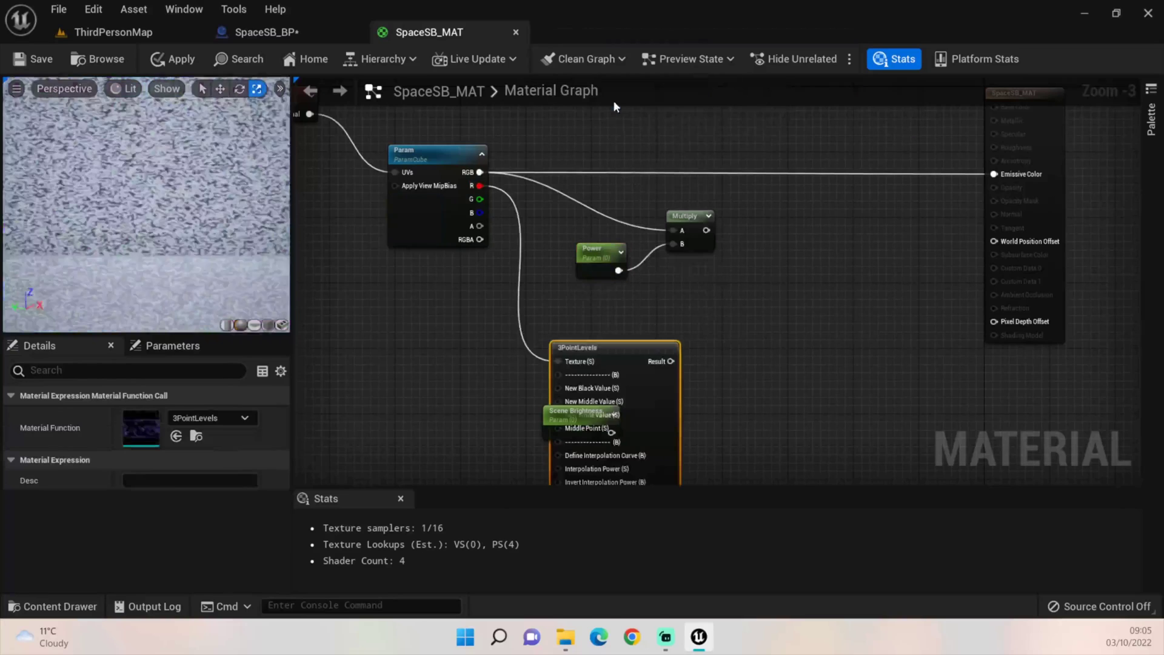
right_drag(762, 377, 551, 214)
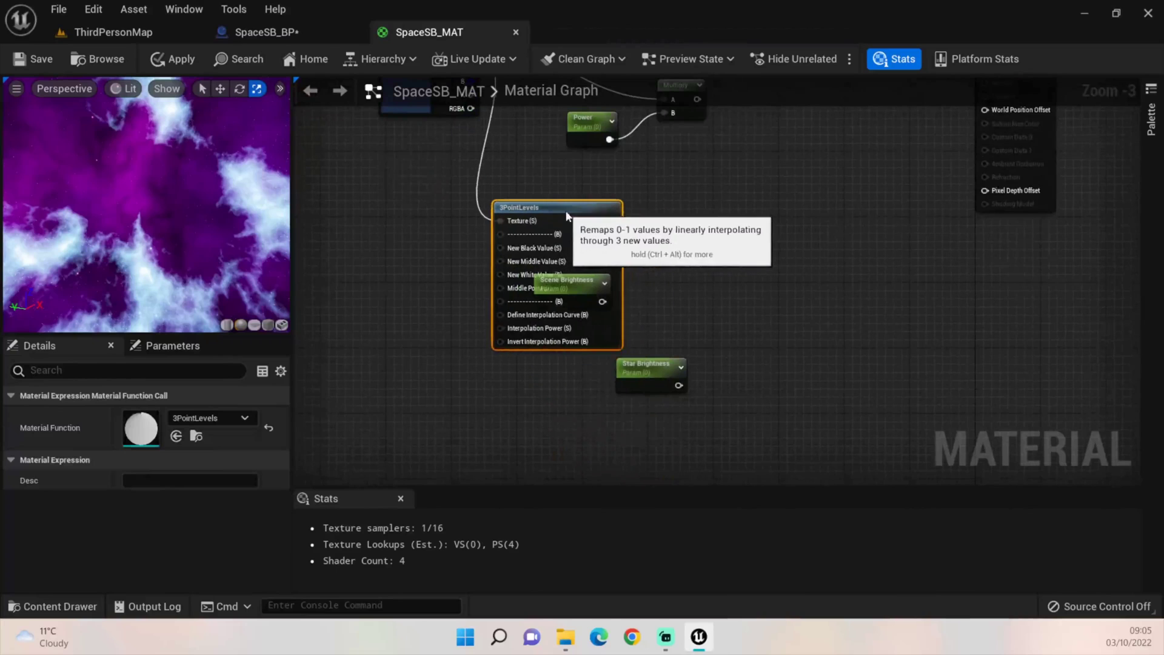
Step: Place Scene Brightness and then Star Brightness below the 3PointLevels node
drag(564, 283, 735, 339)
drag(667, 367, 804, 458)
drag(738, 349, 657, 405)
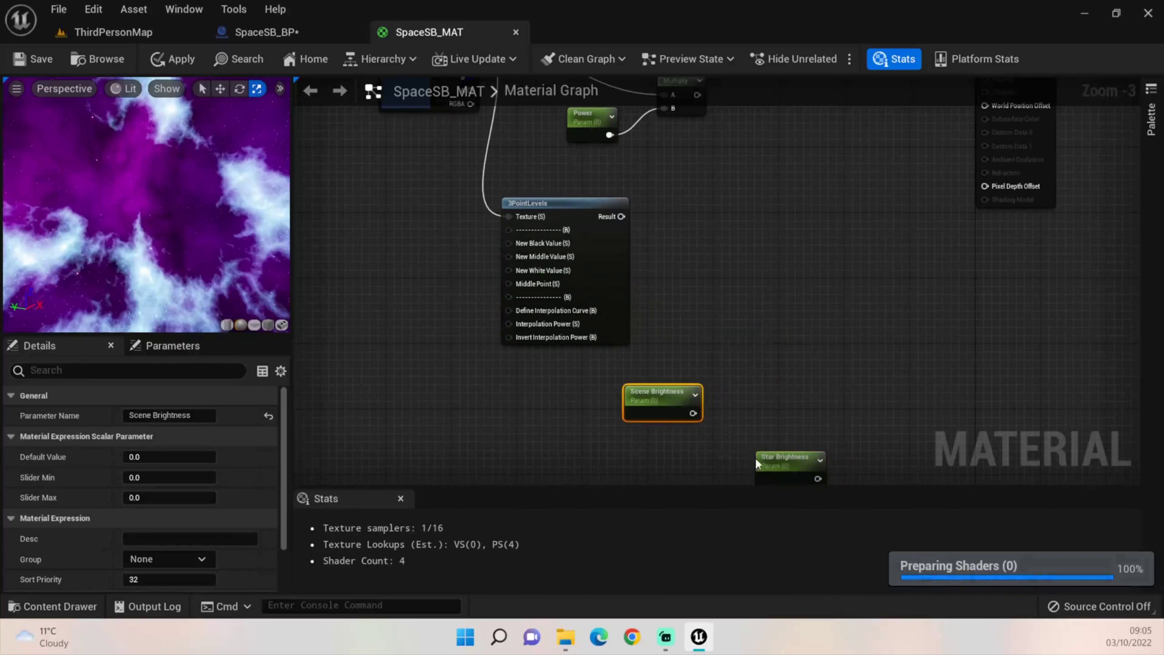
drag(763, 463, 658, 460)
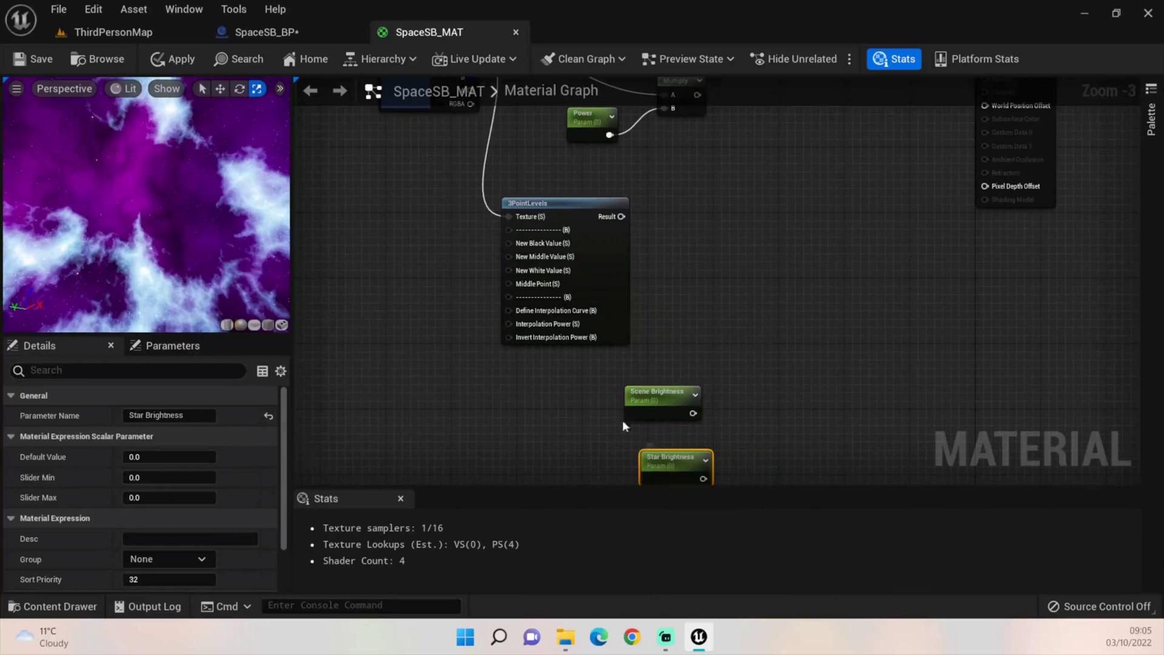
Step: Place three stacked constants and wire the first (0) into New Black Value
click(377, 215)
click(384, 283)
click(380, 351)
drag(394, 295, 381, 282)
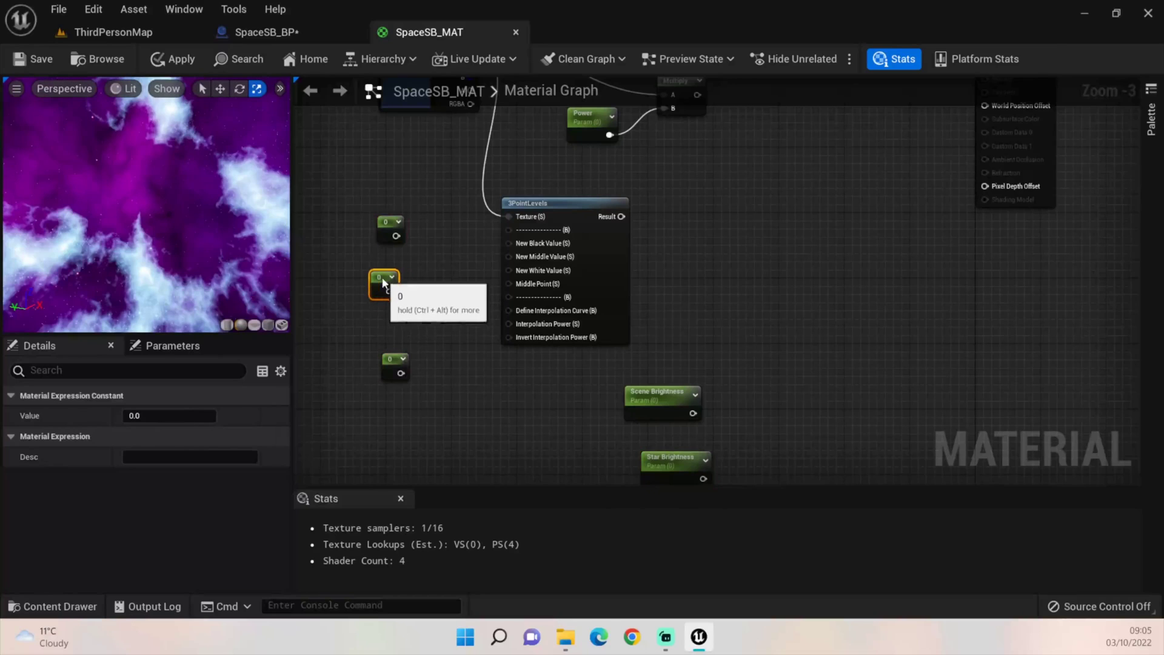
drag(406, 375, 394, 351)
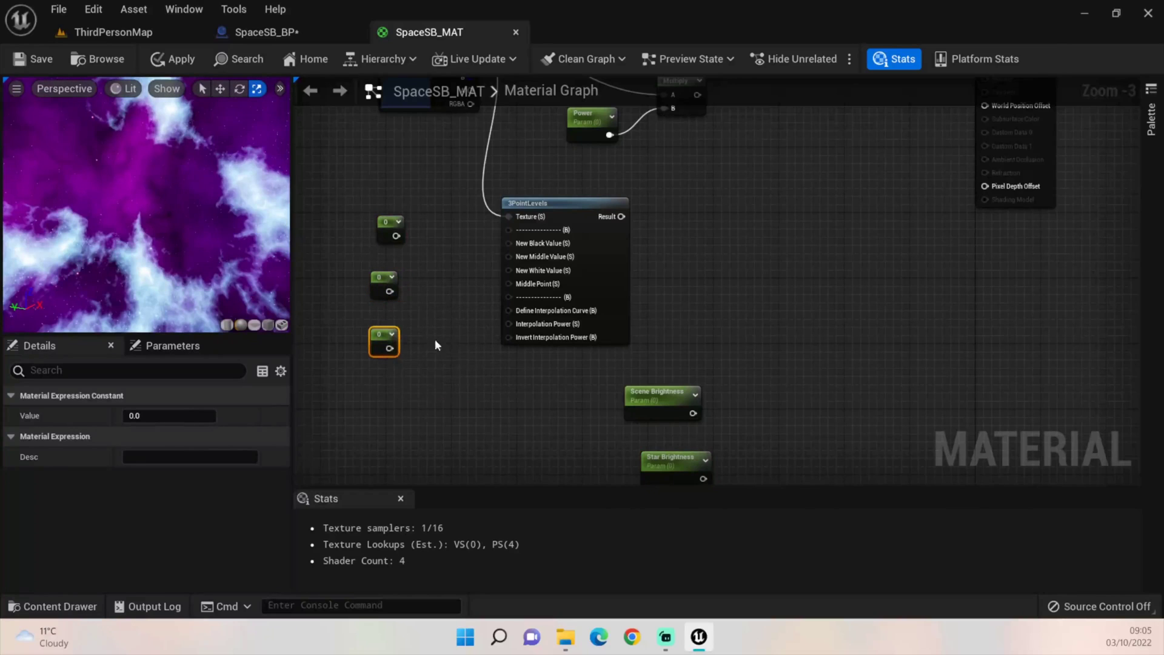
drag(399, 236, 510, 244)
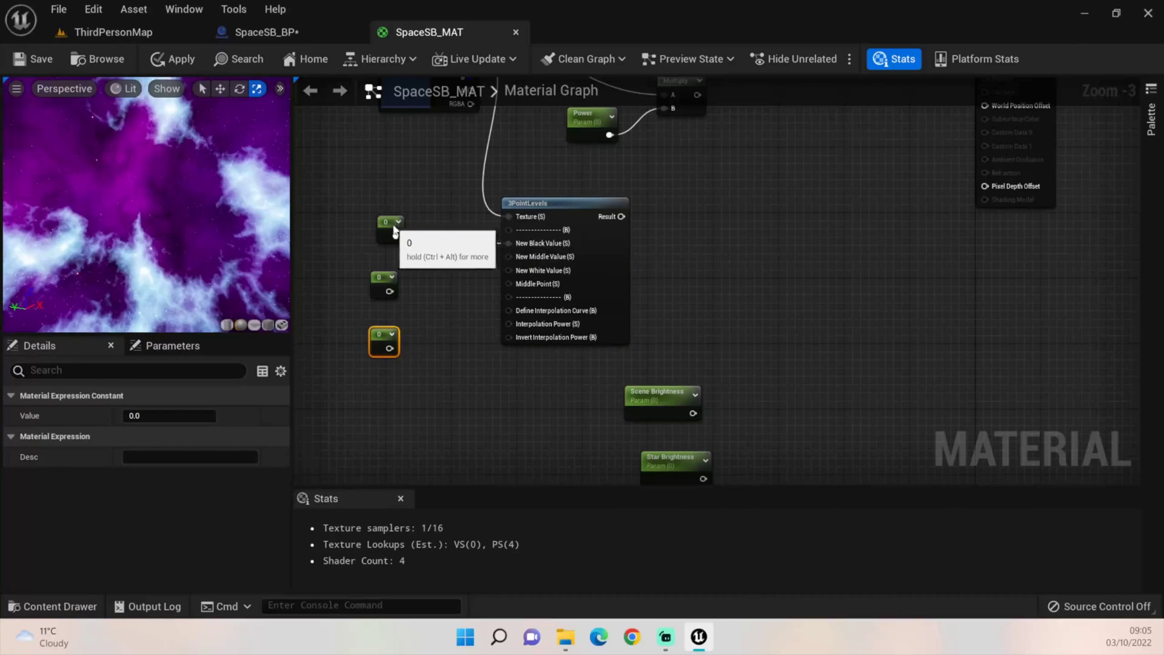
drag(391, 226, 401, 232)
Step: Set the second constant to 0.3 and wire it into New Middle Value
drag(385, 281, 401, 268)
click(179, 415)
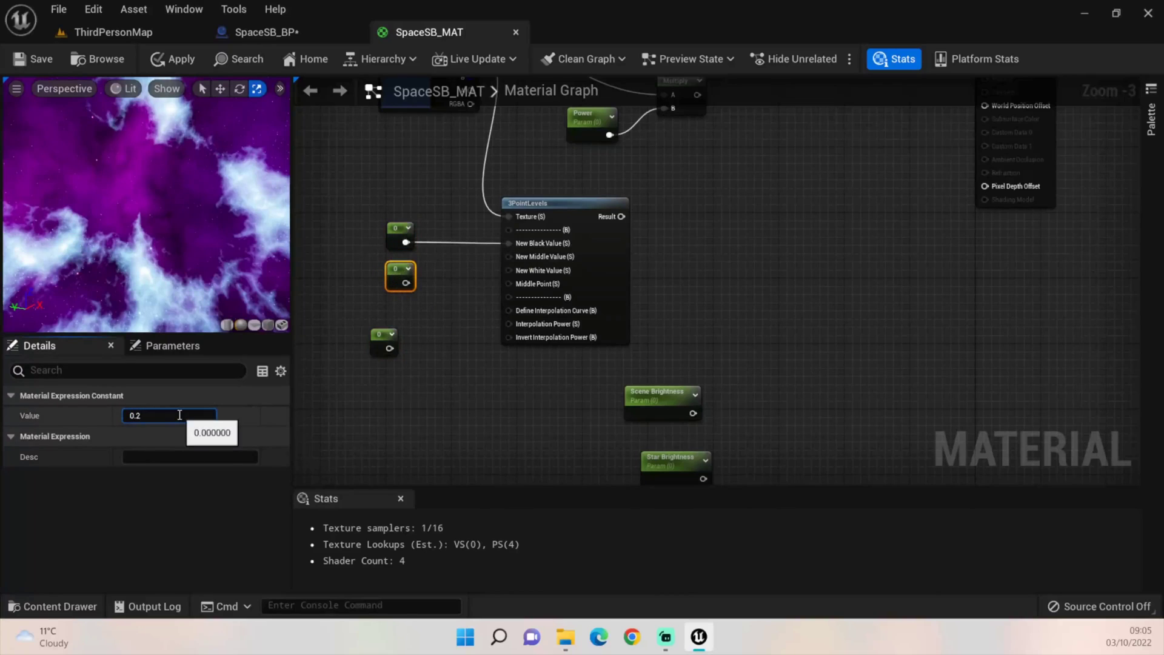
text(0.3)
key(Return)
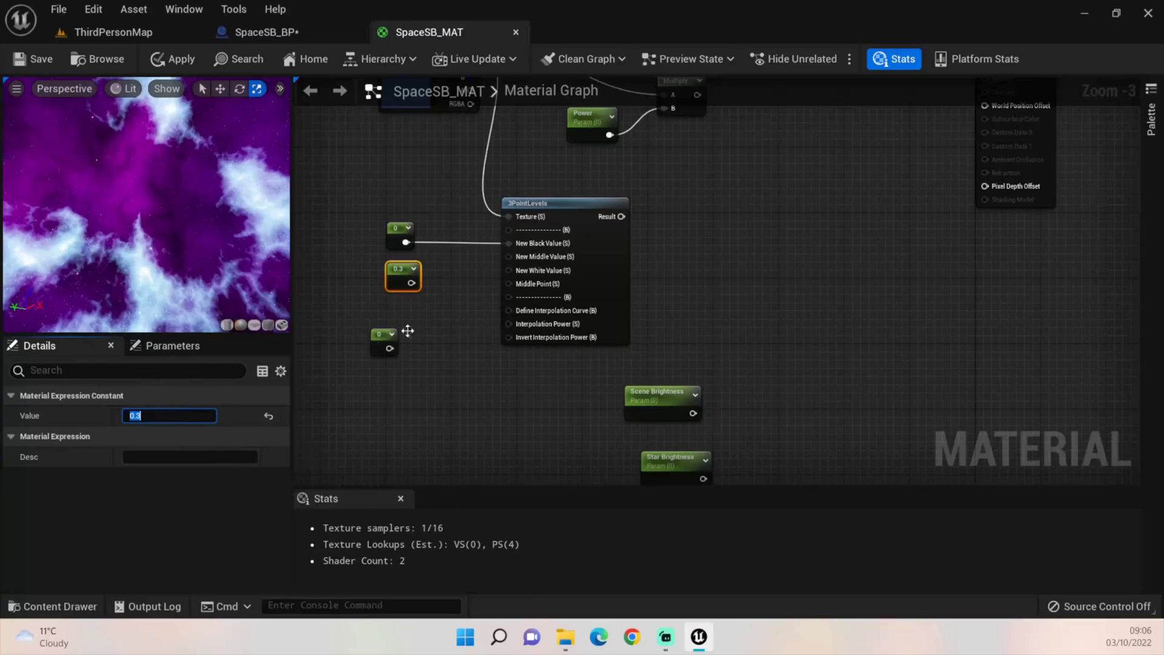
drag(411, 283, 506, 263)
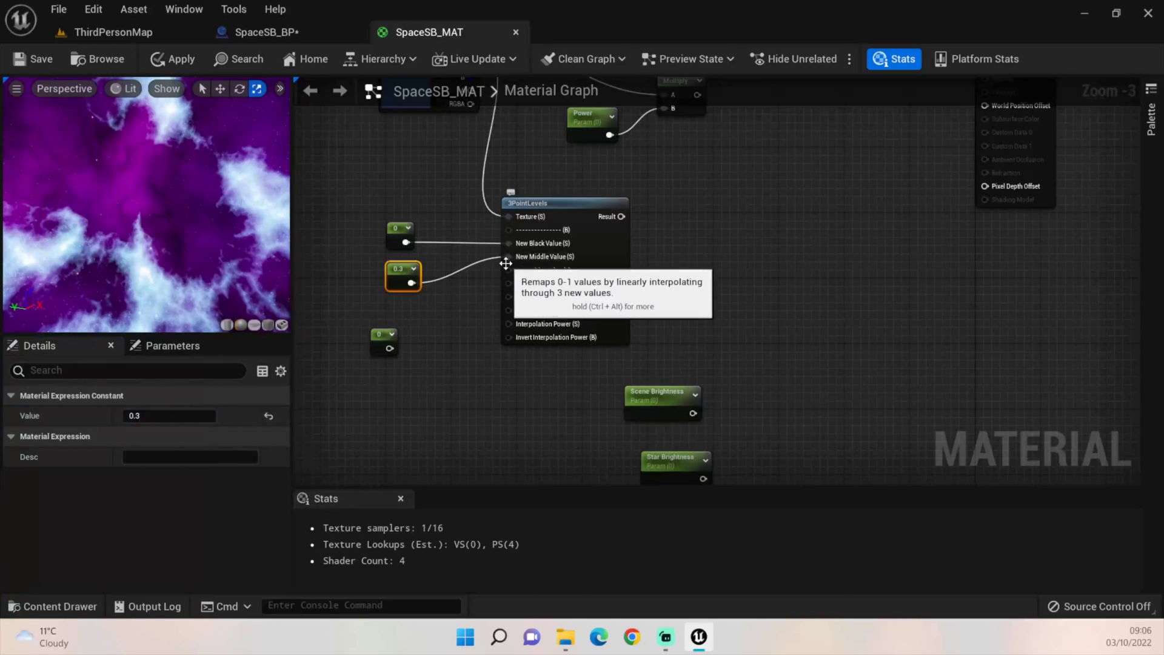
Step: Restore the middle constant to 0.3 after it was mistakenly set to 2
click(392, 334)
click(176, 415)
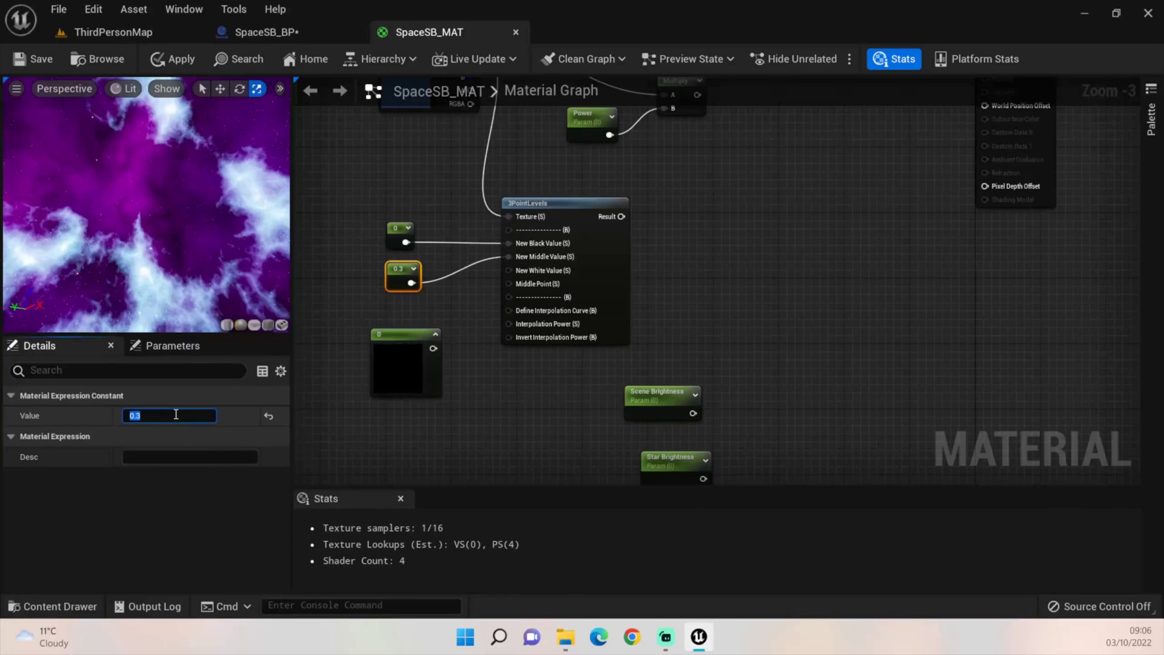
click(569, 425)
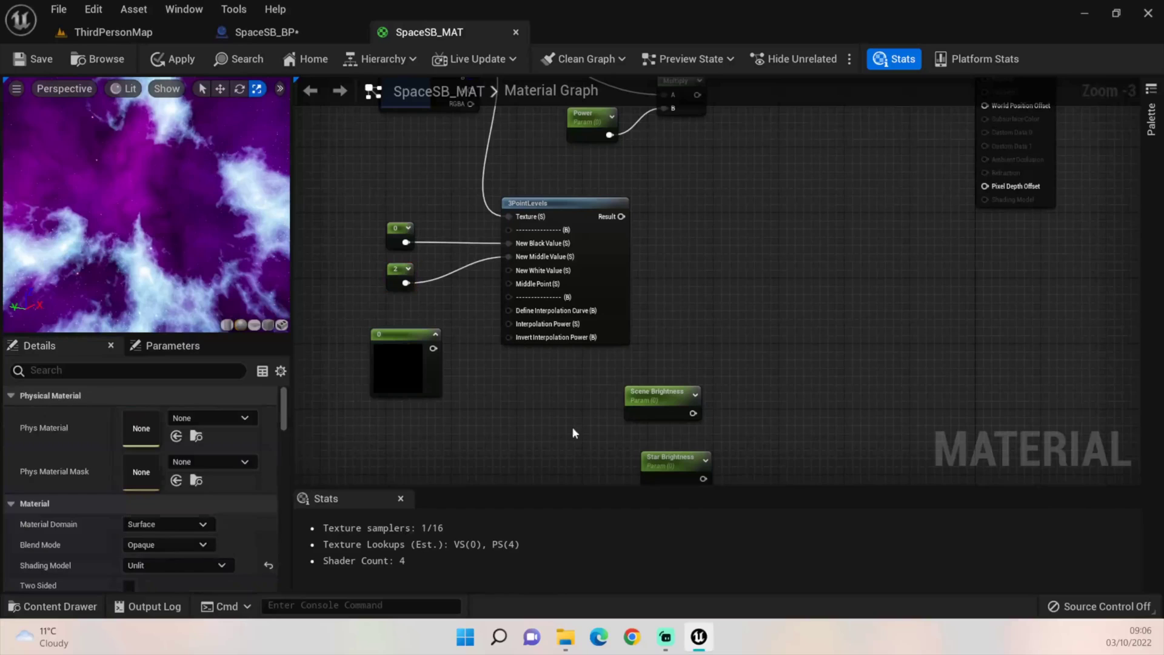
click(401, 283)
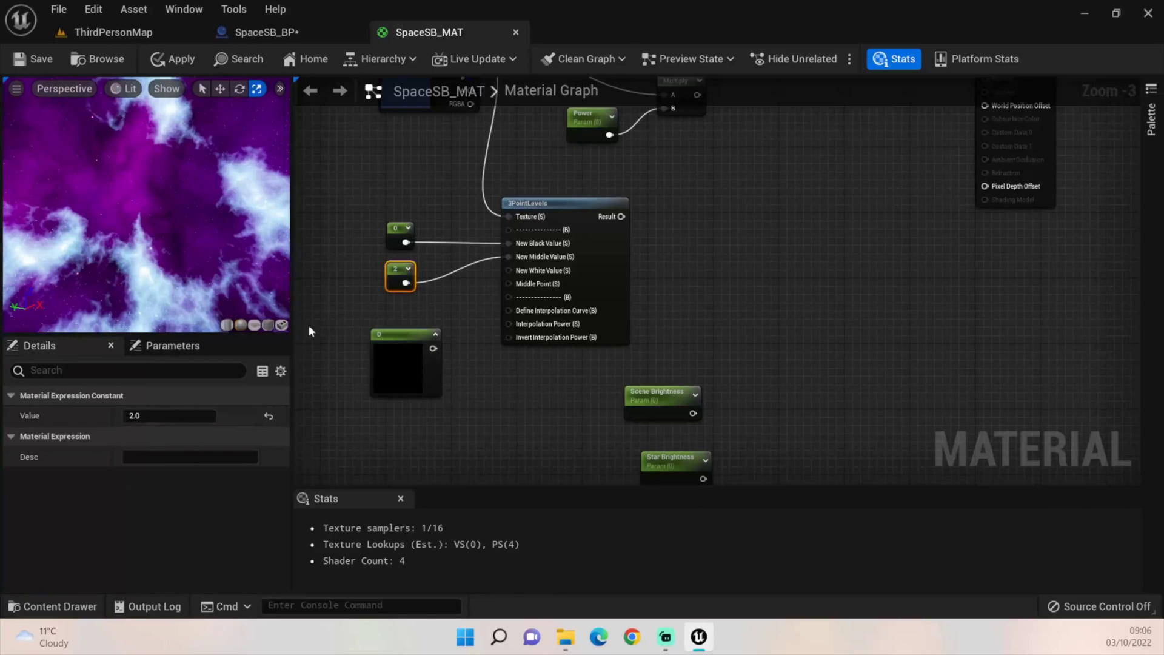
click(188, 415)
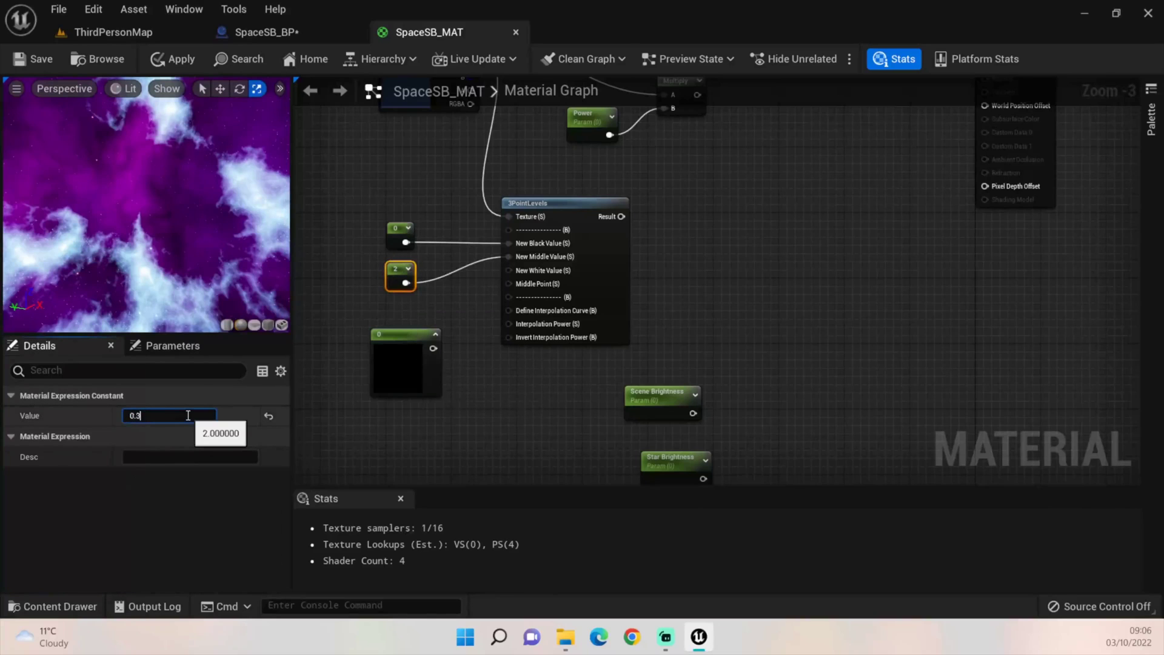
key(Return)
Step: Set the third constant to 2 and wire it into New White Value
click(402, 337)
click(175, 416)
key(Return)
click(500, 340)
drag(433, 348, 507, 271)
click(435, 334)
drag(381, 340, 408, 311)
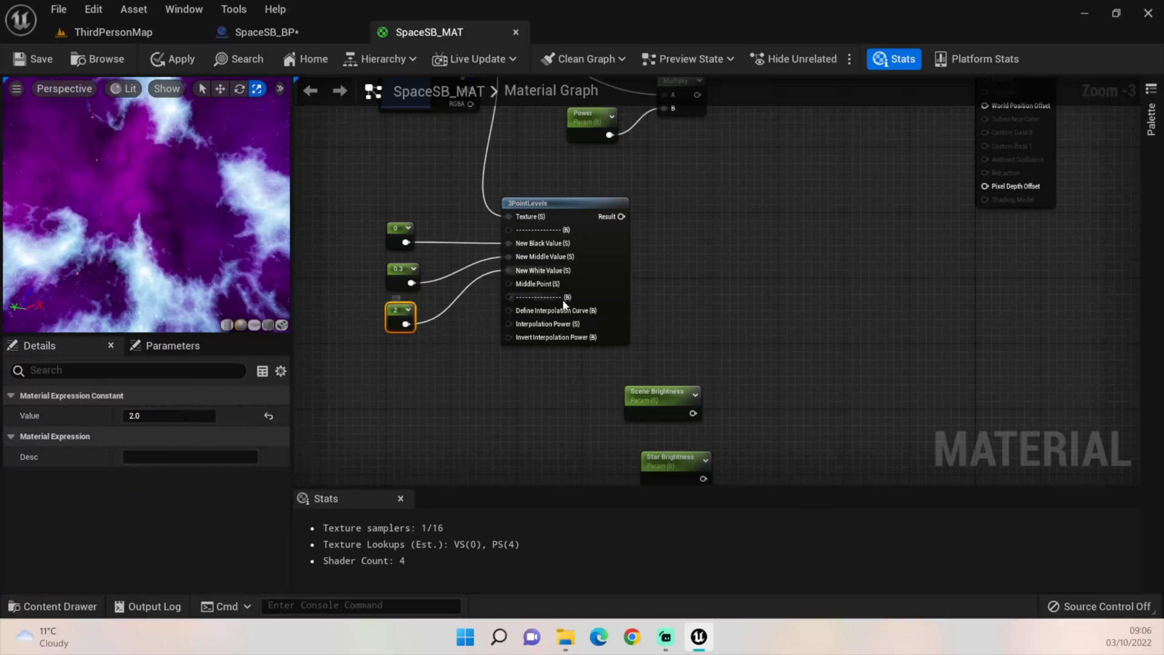
Step: Move Scene Brightness right and Star Brightness up beside 3PointLevels
right_drag(719, 370, 620, 366)
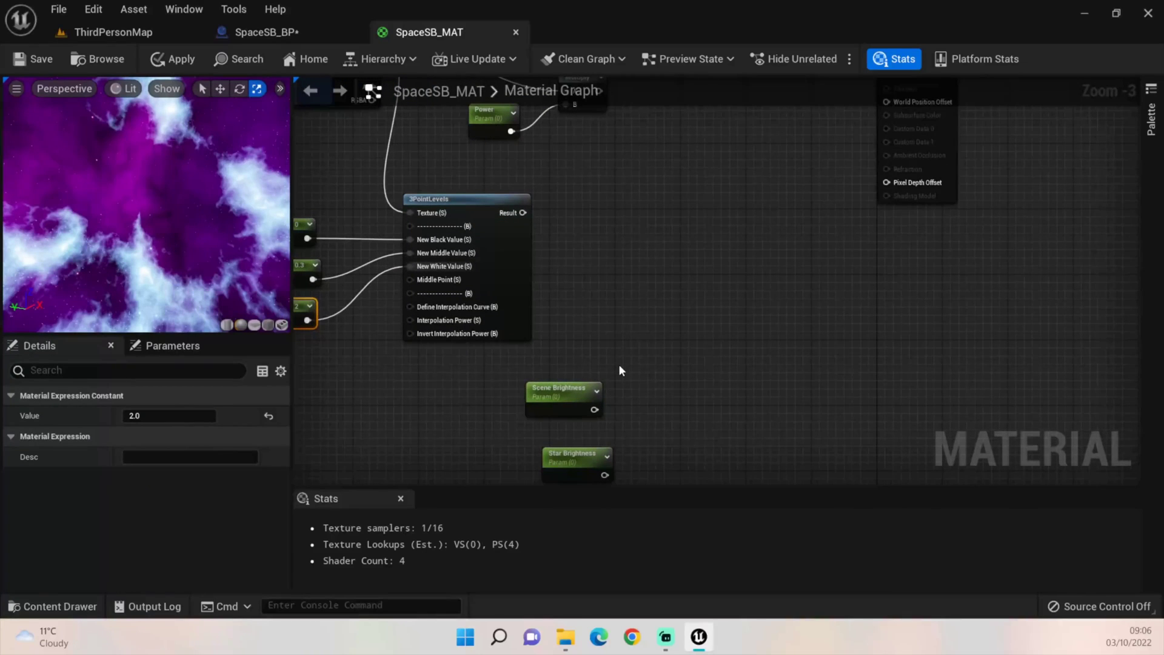
drag(570, 392, 756, 391)
drag(577, 454, 576, 258)
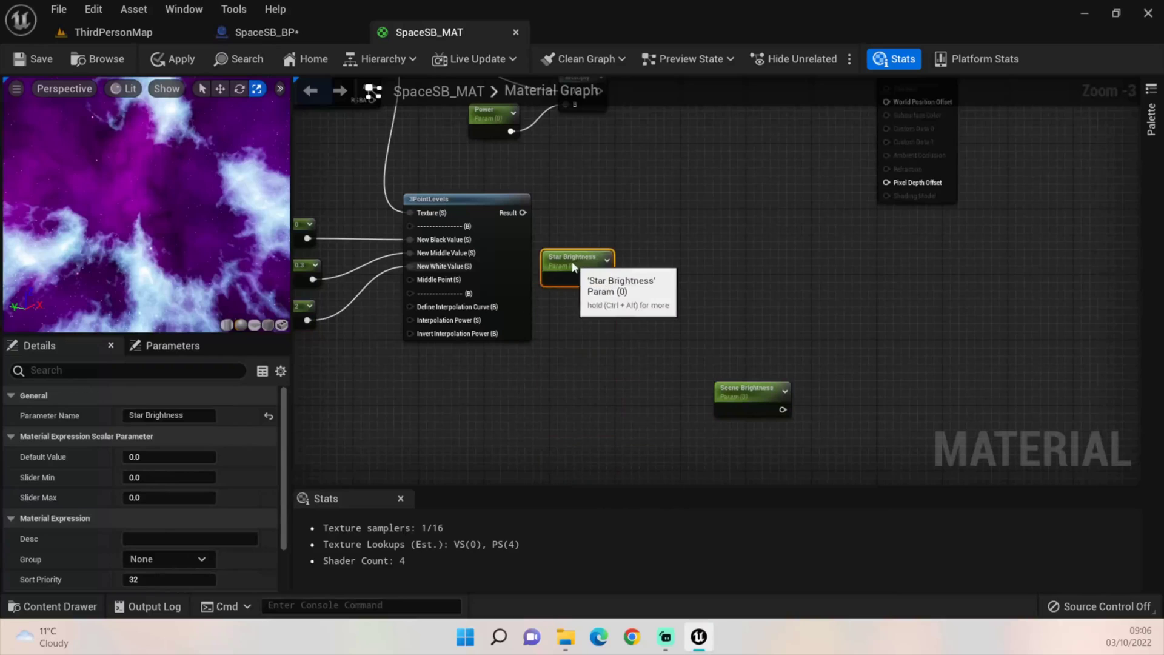
click(612, 280)
click(608, 280)
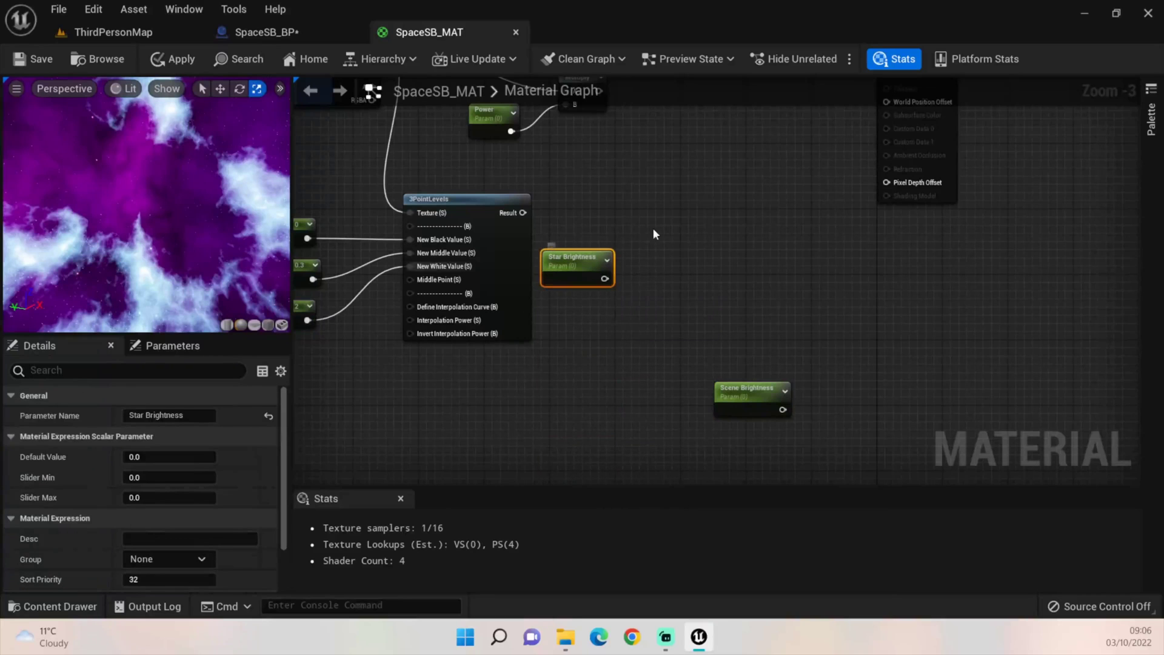
Step: Add a Multiply combining the 3PointLevels Result (A) with Star Brightness (B)
drag(605, 278, 654, 232)
text(multiple)
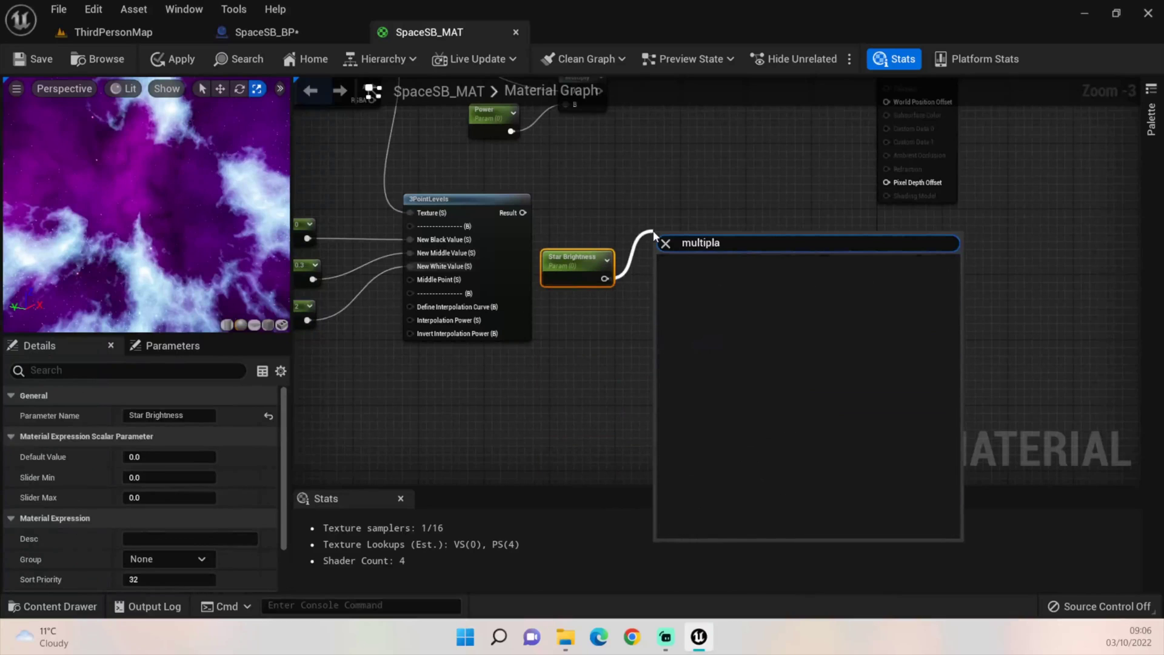
key(BackSpace)
key(Return)
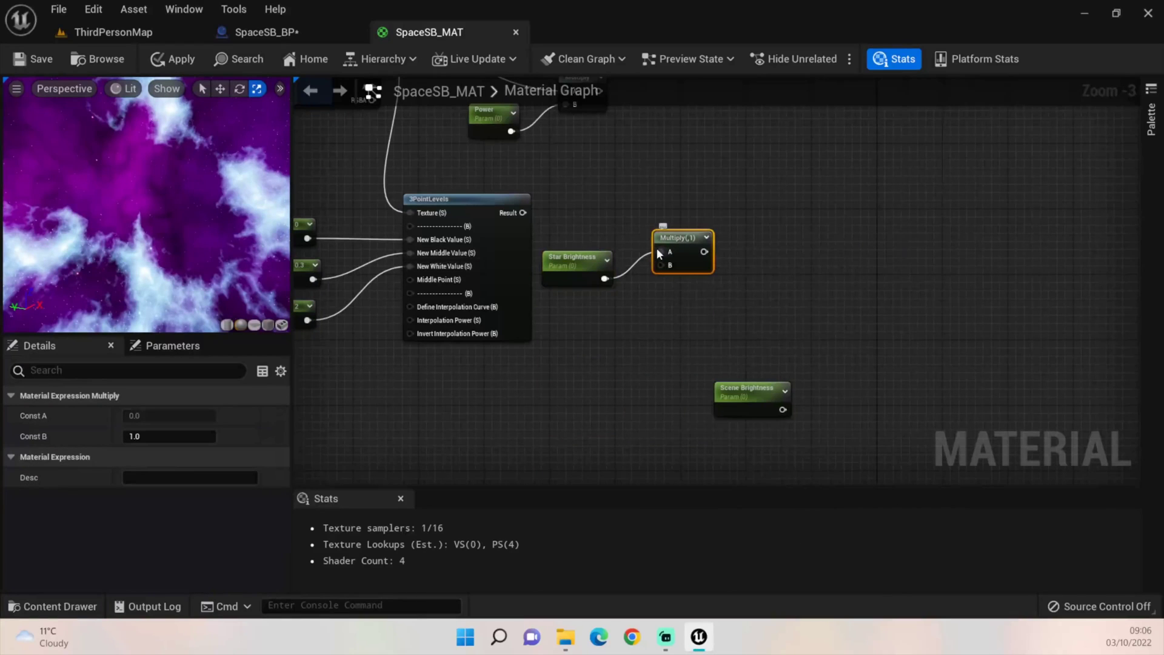
ctrl+drag(659, 253, 656, 216)
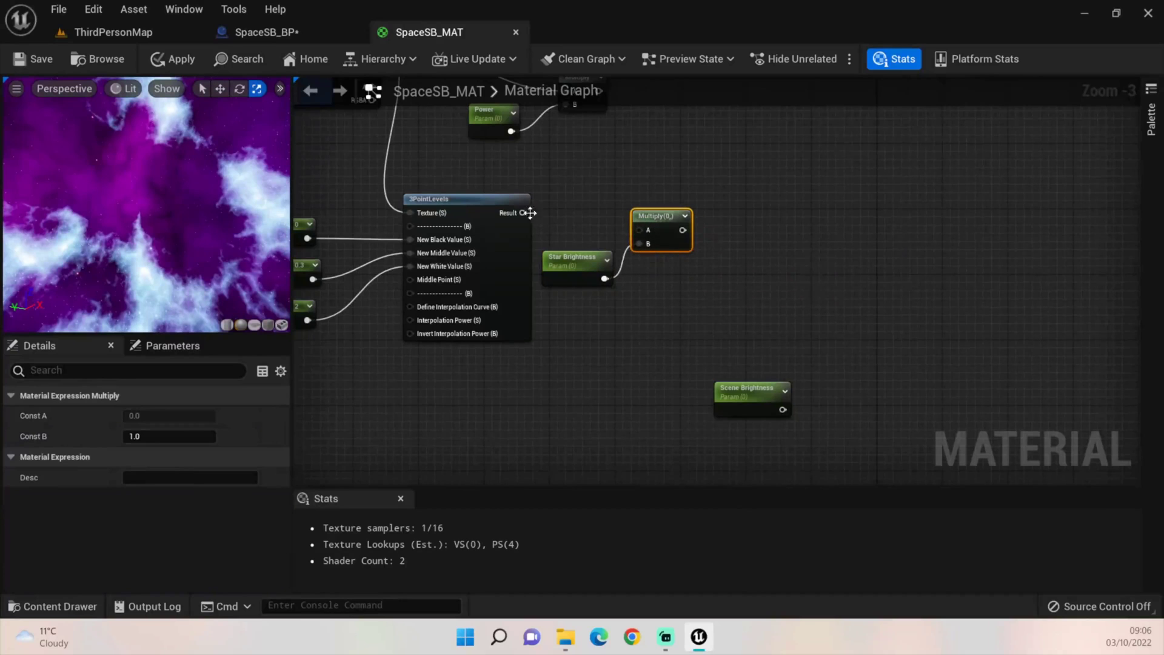
drag(528, 213, 650, 217)
right_drag(793, 229, 775, 304)
drag(722, 476, 708, 401)
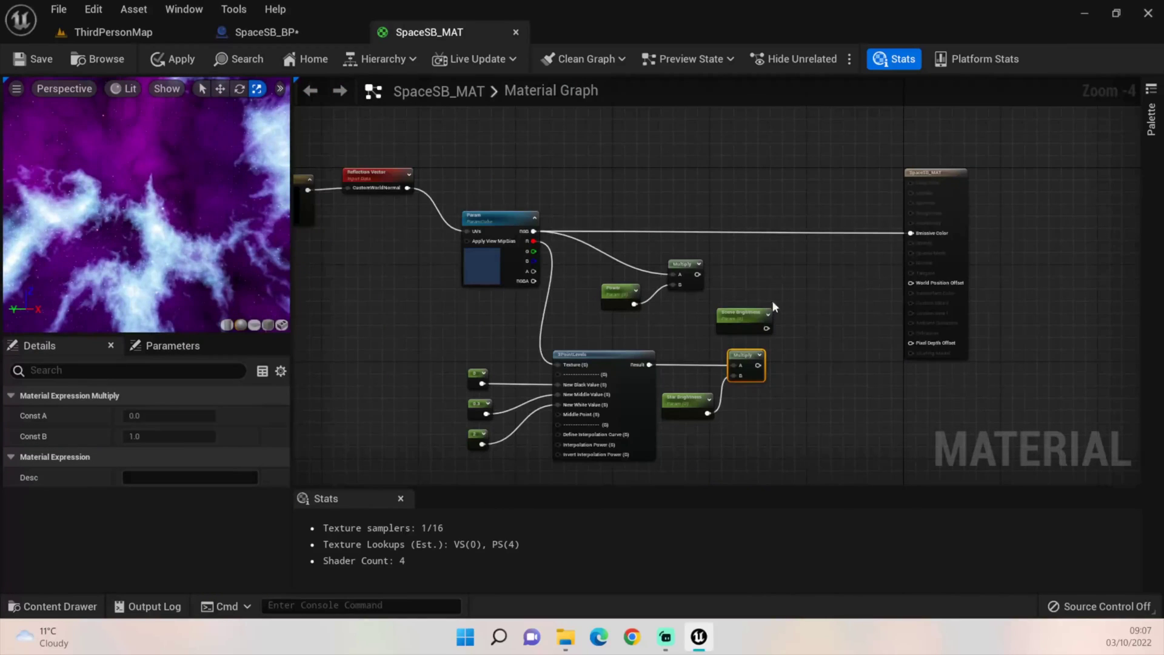
scroll(773, 300, up, 2)
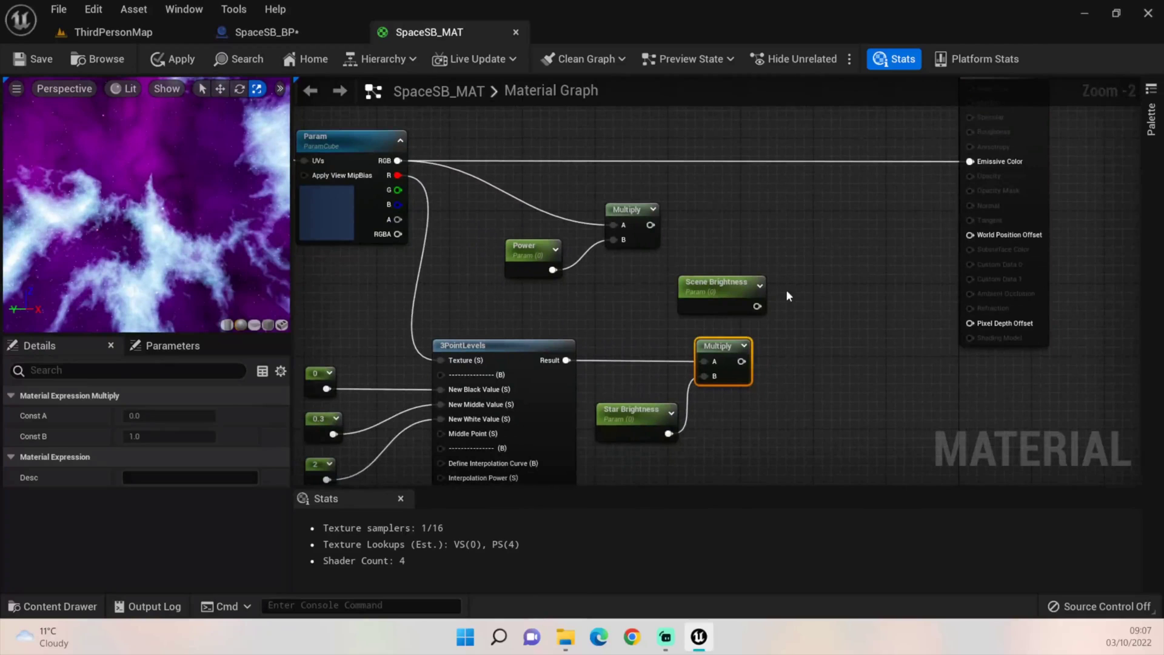
Step: Add a black 0,0,0 Constant3Vector feeding a new Lerp node
right_drag(685, 160, 700, 243)
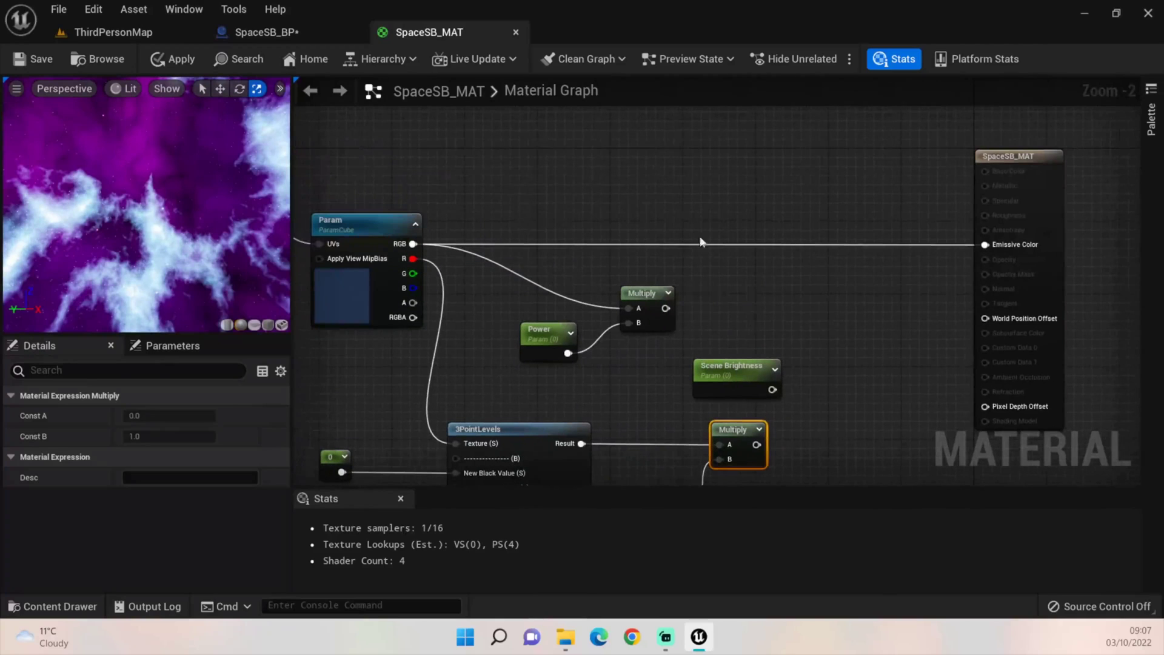
click(646, 136)
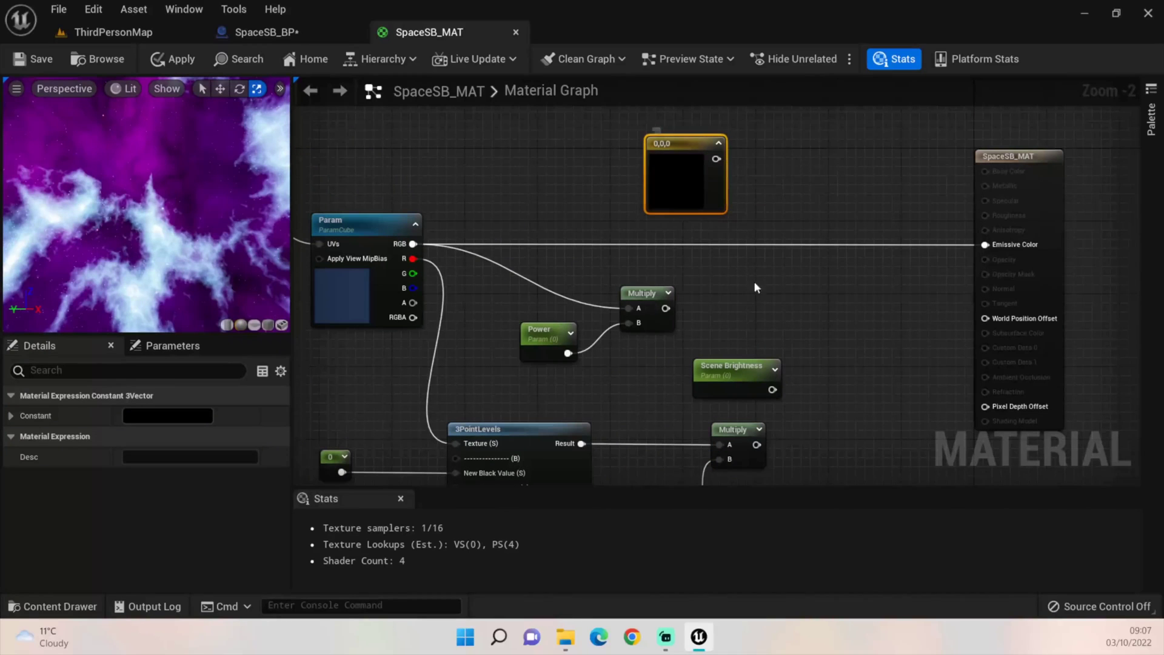
drag(716, 159, 775, 208)
text(lerp)
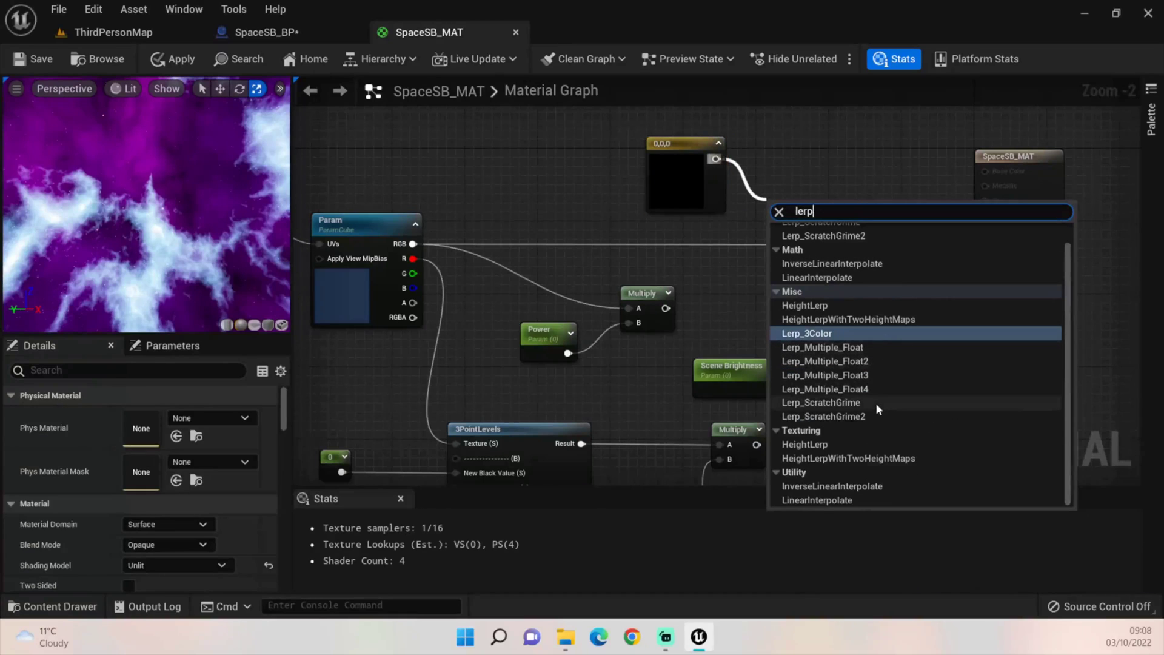
scroll(835, 470, up, 1)
scroll(837, 485, down, 1)
click(839, 500)
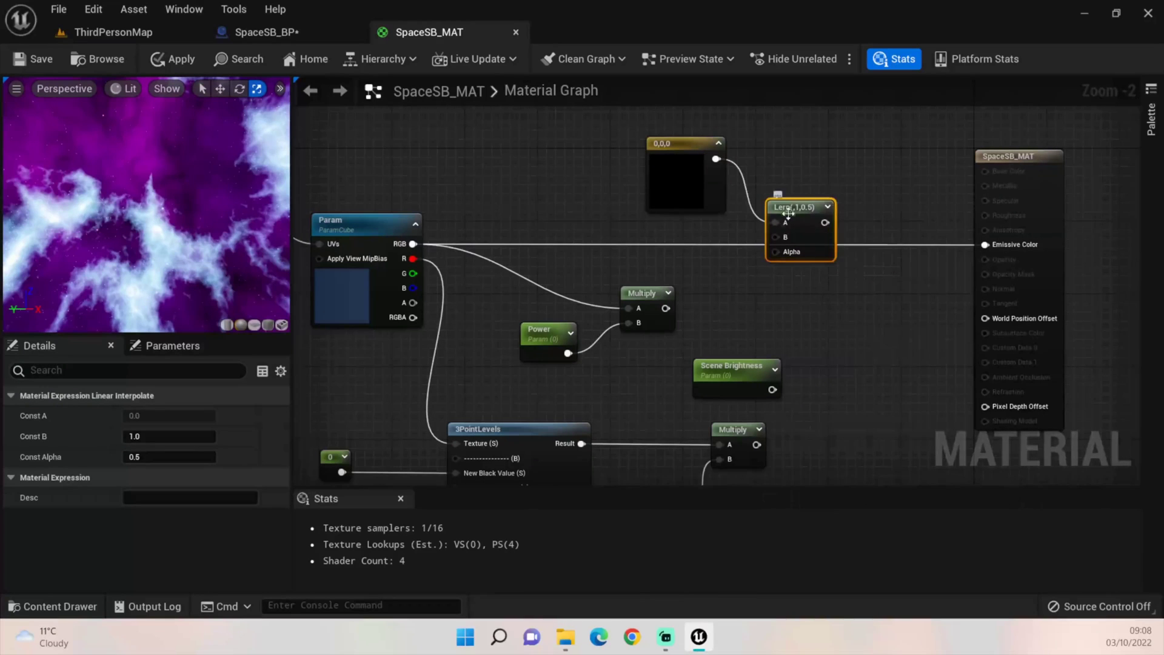
drag(793, 212, 837, 272)
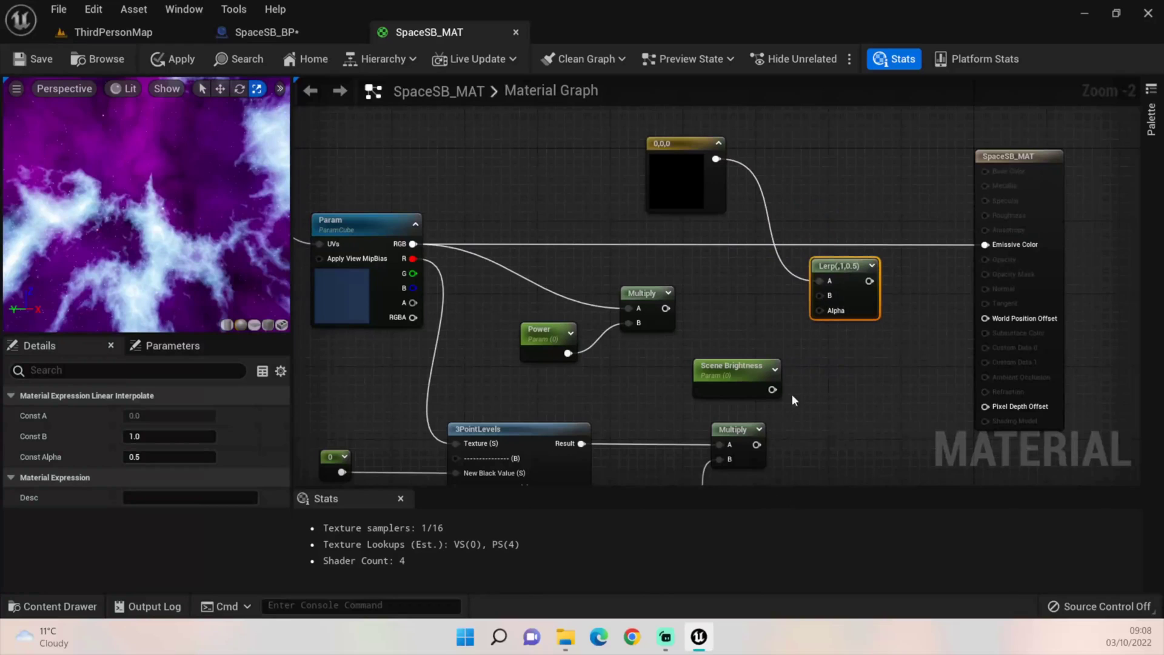
Step: Wire Scene Brightness into the Lerp Alpha and the Power Multiply into B
drag(772, 389, 817, 311)
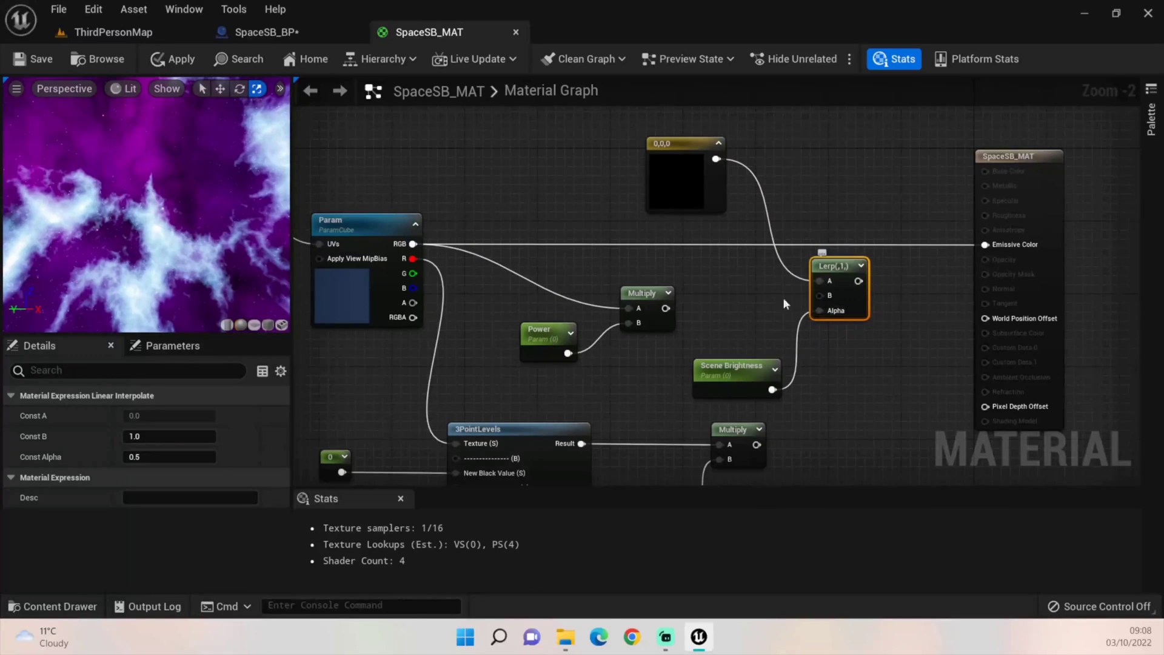
drag(666, 308, 820, 295)
drag(650, 299, 677, 280)
drag(542, 330, 560, 312)
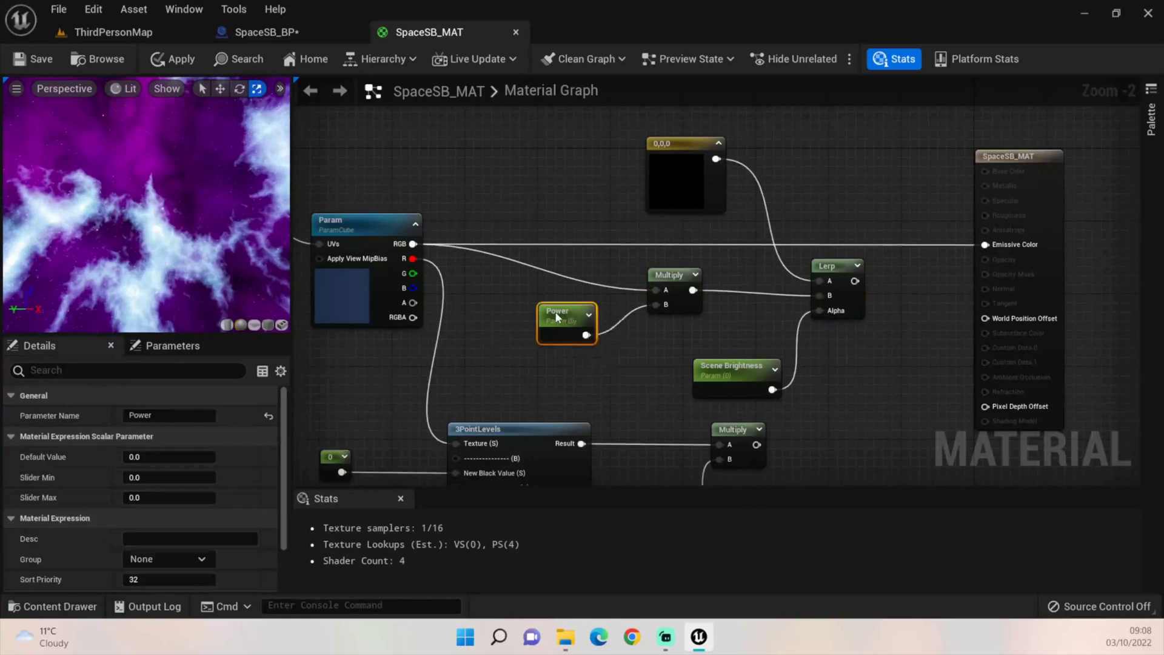
drag(656, 274, 664, 266)
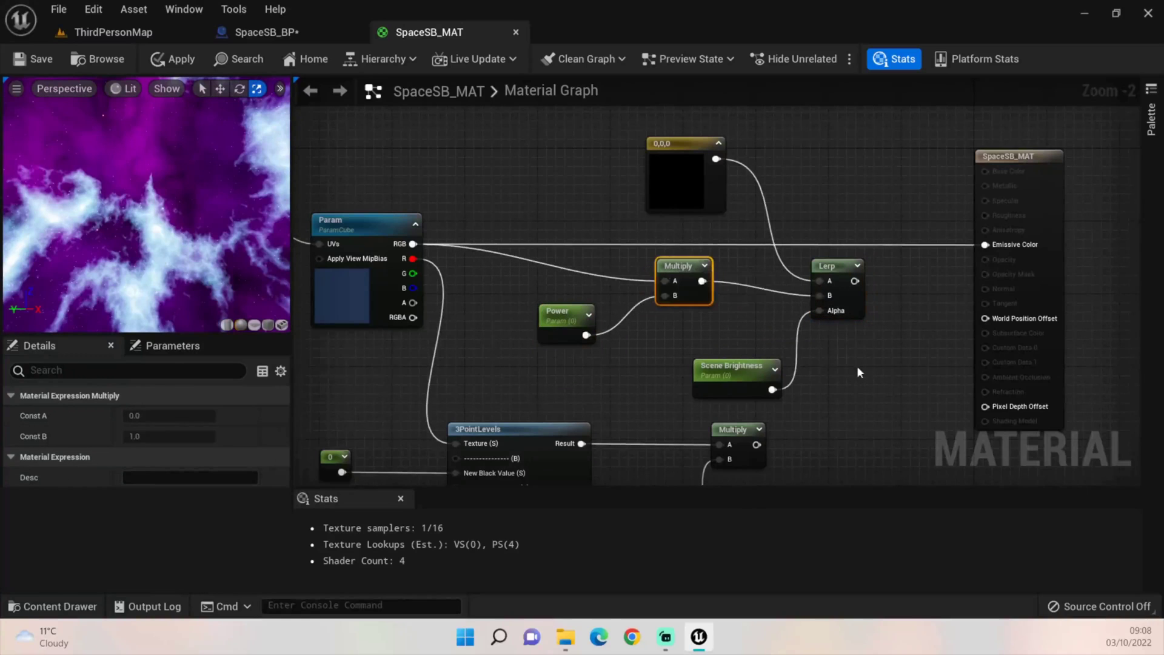
right_drag(866, 369, 753, 289)
Step: Duplicate the Lerp, add another Multiply, and arrange them before the material output
click(755, 210)
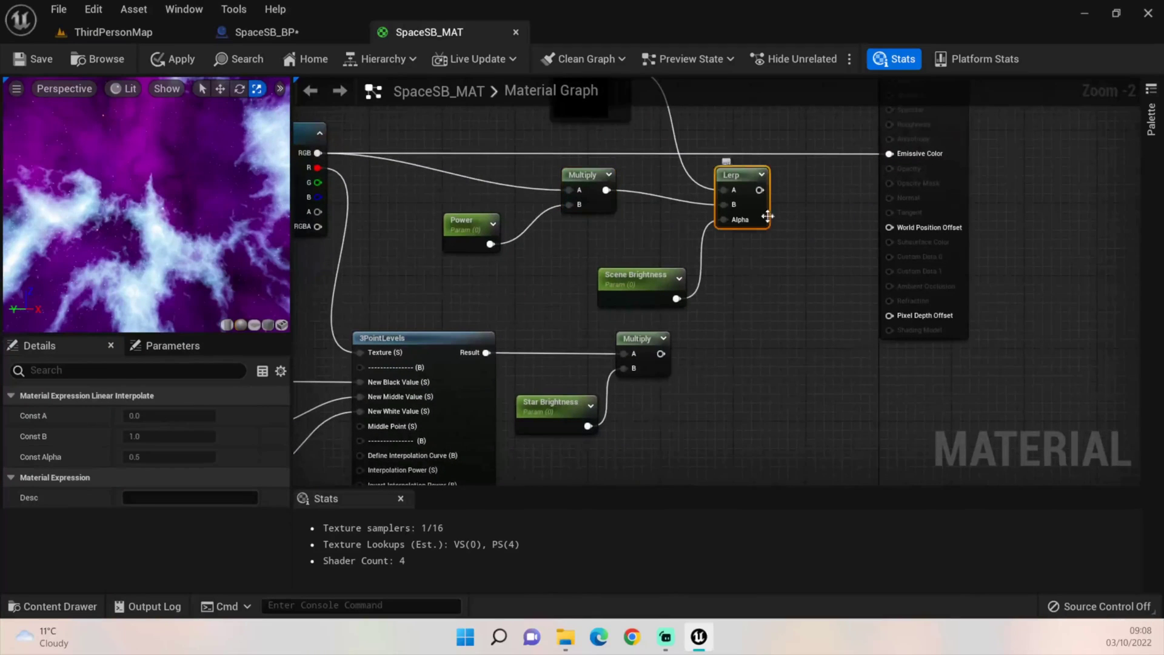
key(ctrl+d)
drag(879, 359, 792, 292)
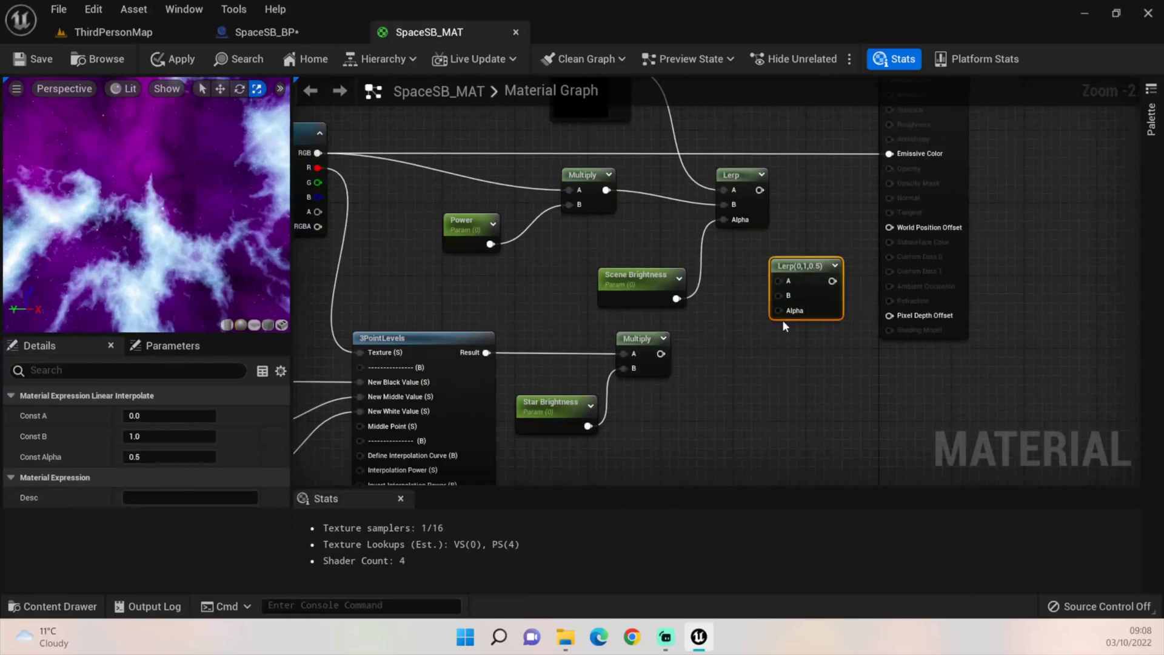
click(707, 358)
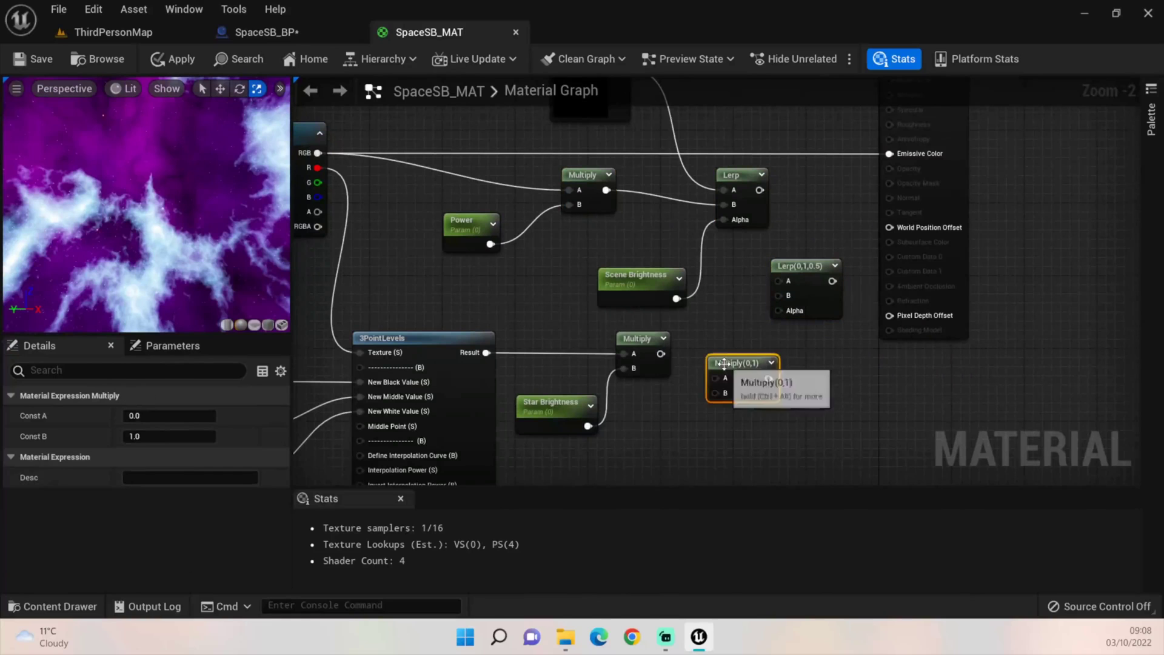
scroll(800, 271, down, 2)
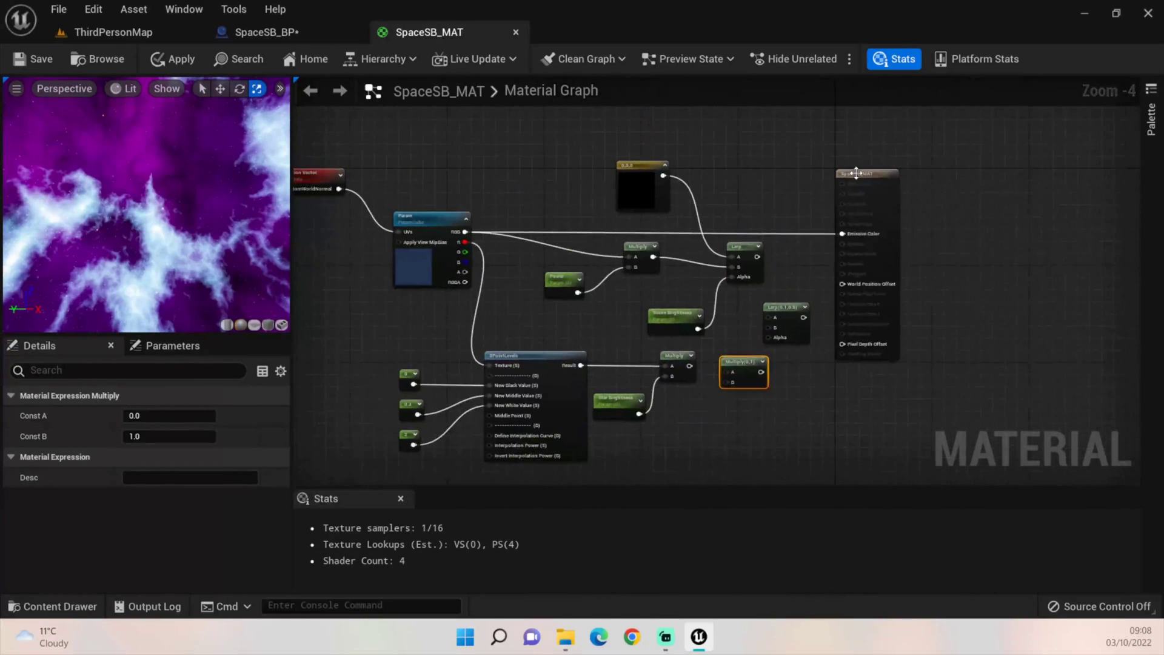
drag(873, 177, 999, 174)
drag(787, 306, 902, 282)
drag(764, 361, 784, 327)
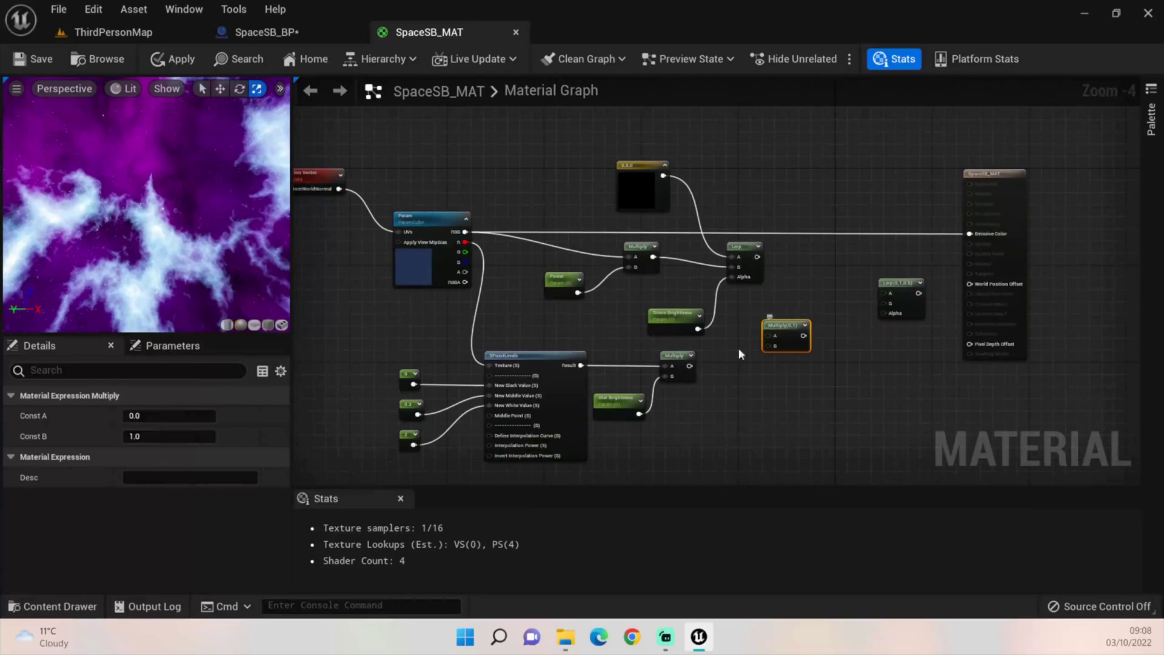
Step: Wire the first Lerp and star Multiply through the new Multiply into the second Lerp, driving Emissive Color
drag(689, 366, 775, 345)
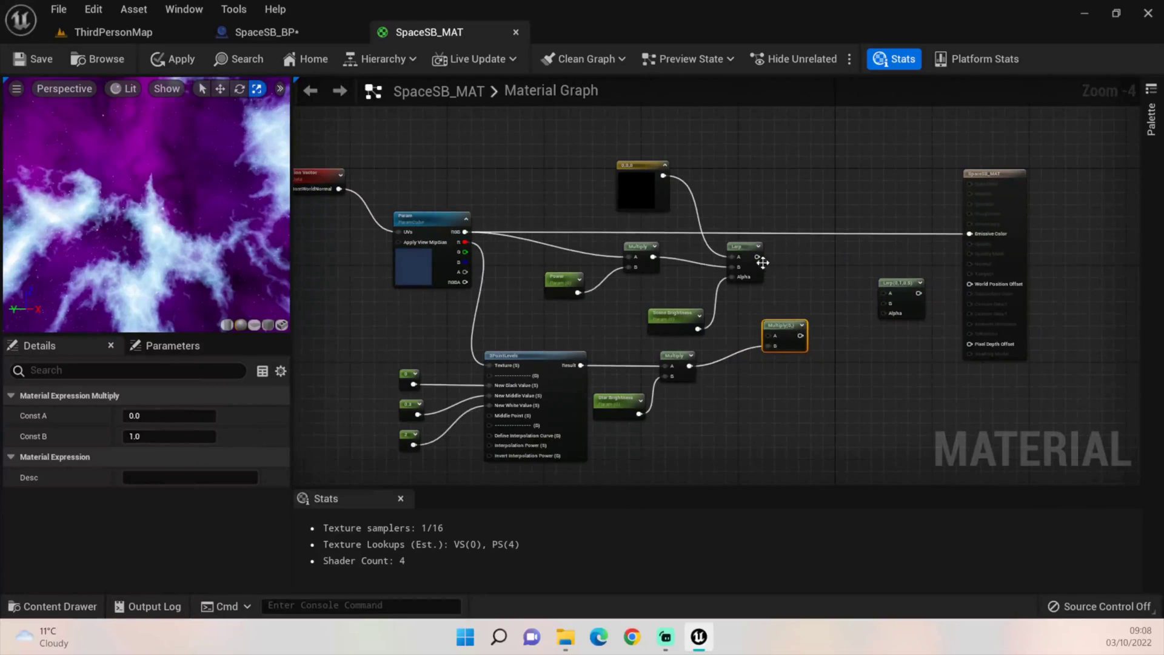
drag(758, 257, 798, 334)
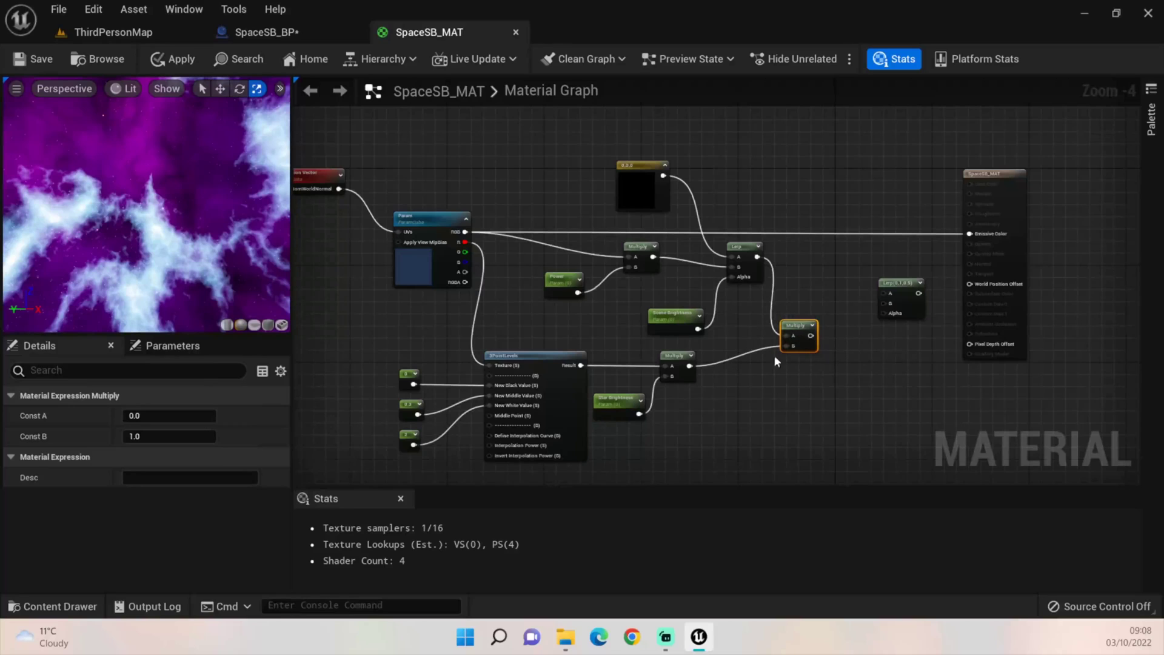
drag(810, 335, 894, 315)
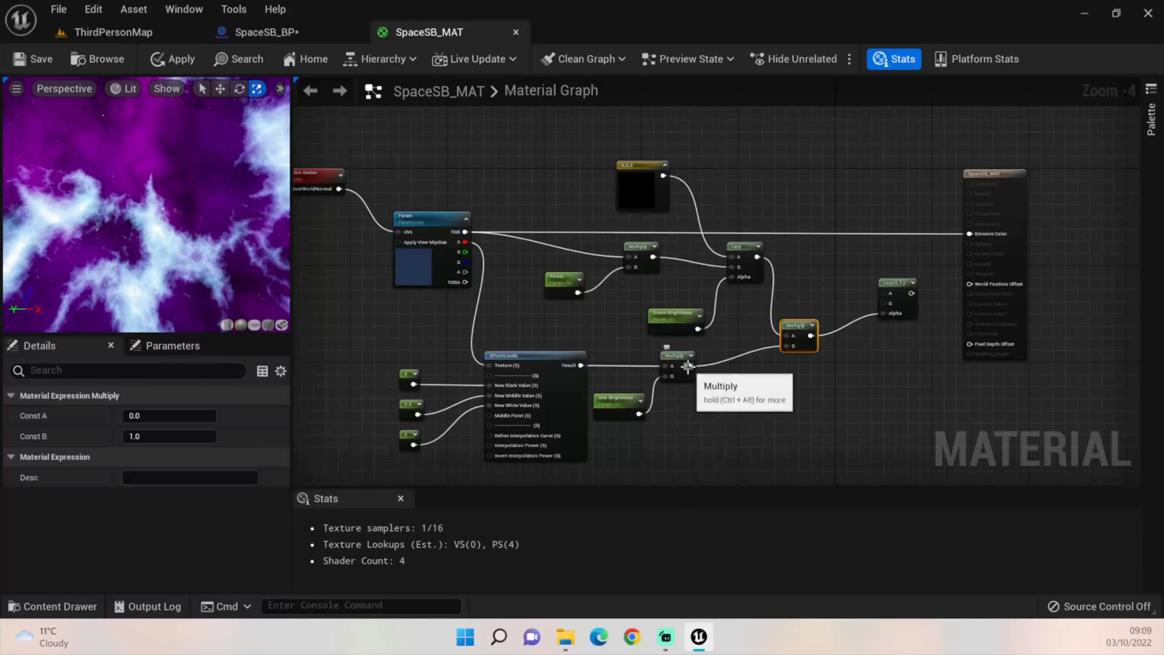
drag(695, 371, 886, 314)
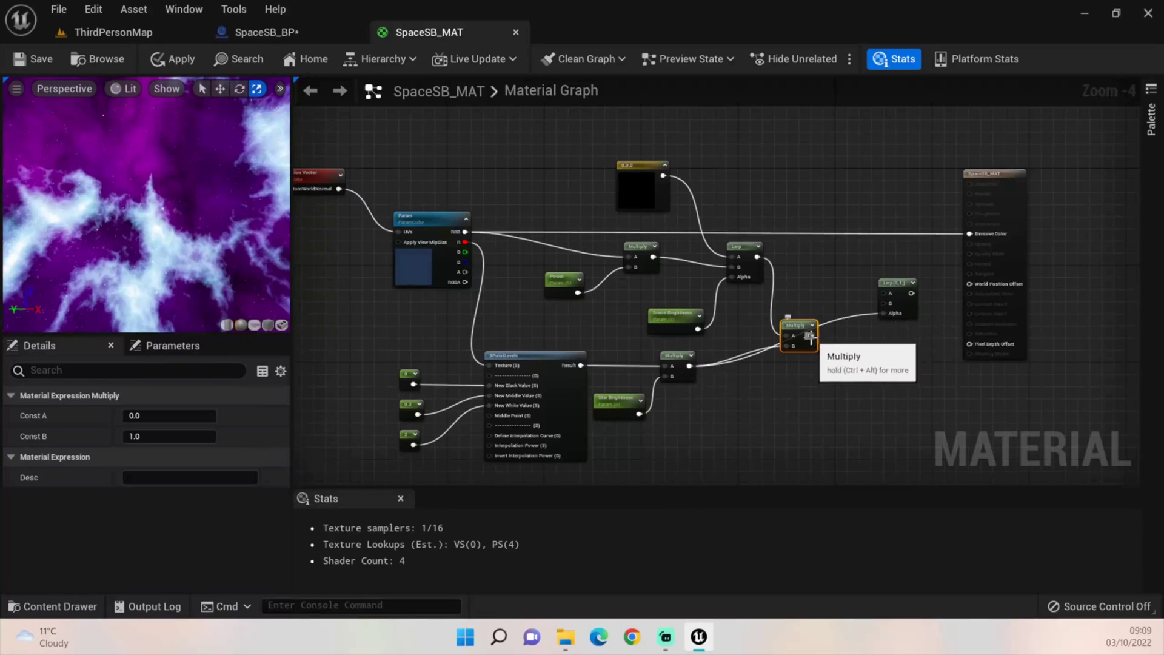
drag(811, 336, 883, 303)
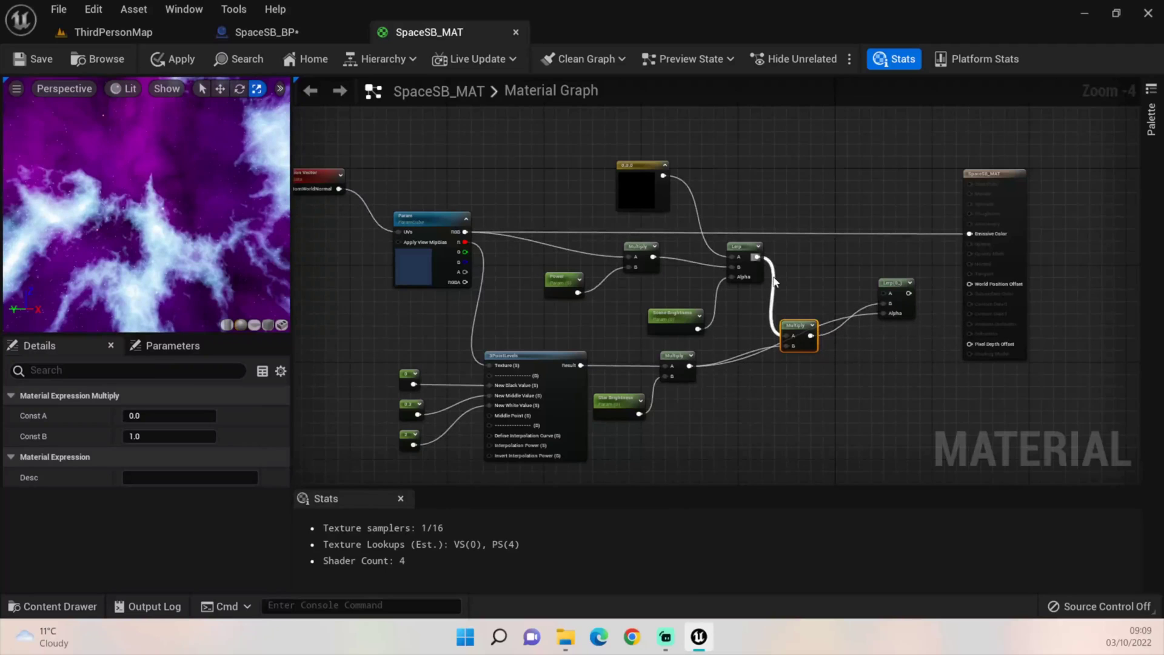
drag(757, 257, 973, 239)
drag(891, 287, 885, 251)
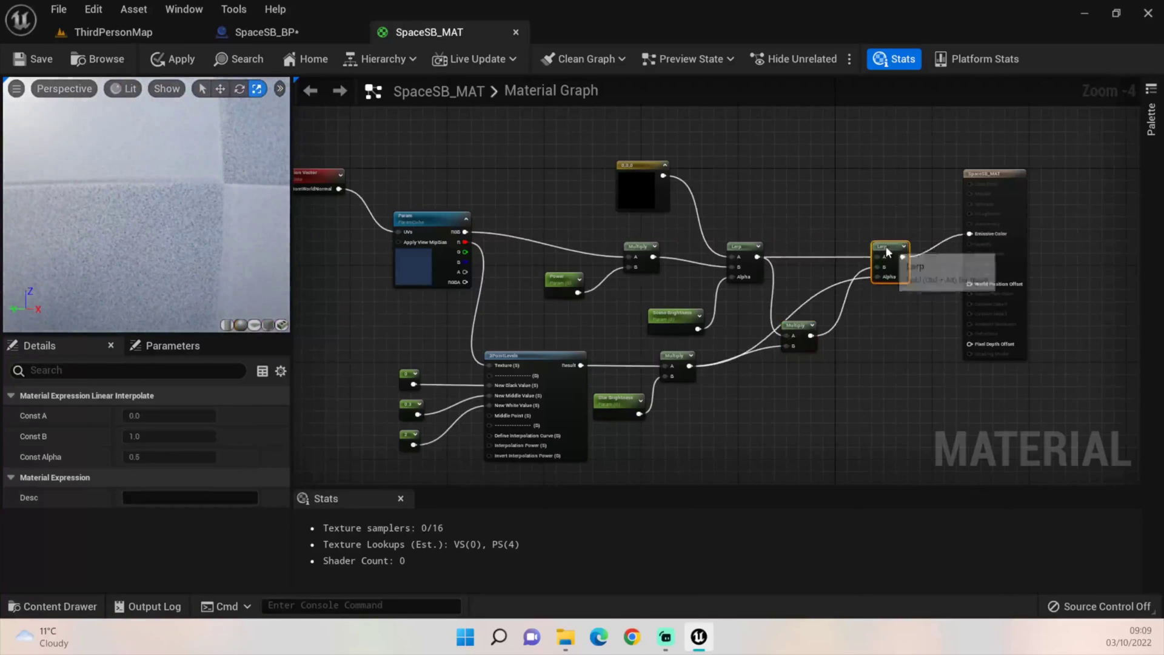
right_drag(885, 251, 998, 214)
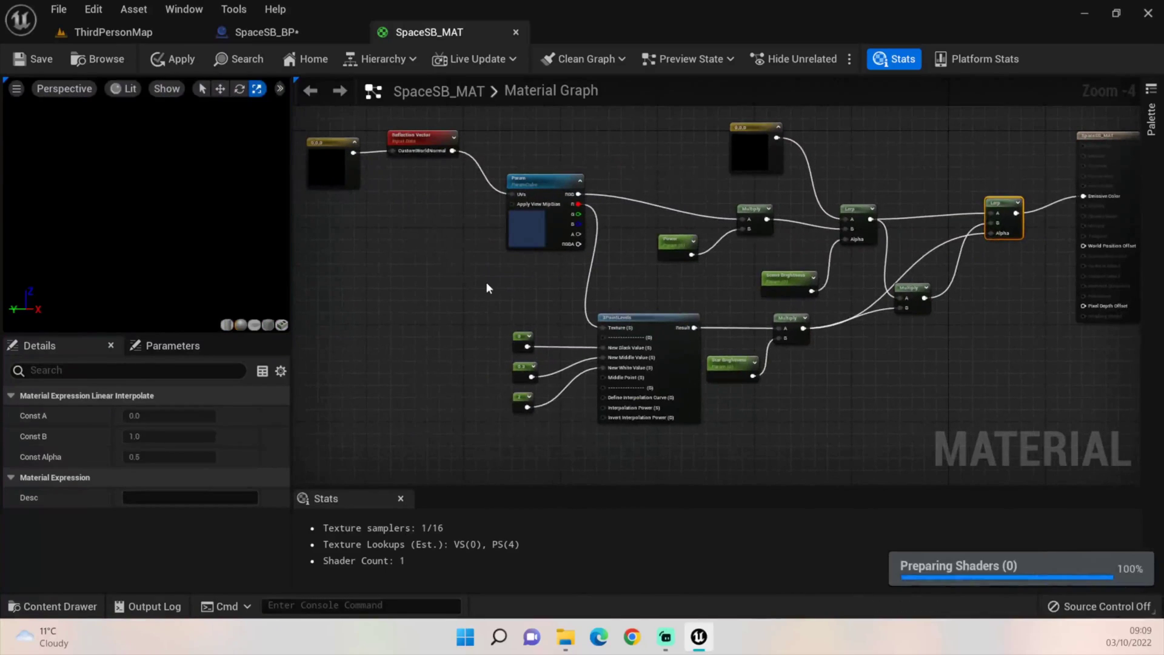
right_drag(485, 282, 531, 304)
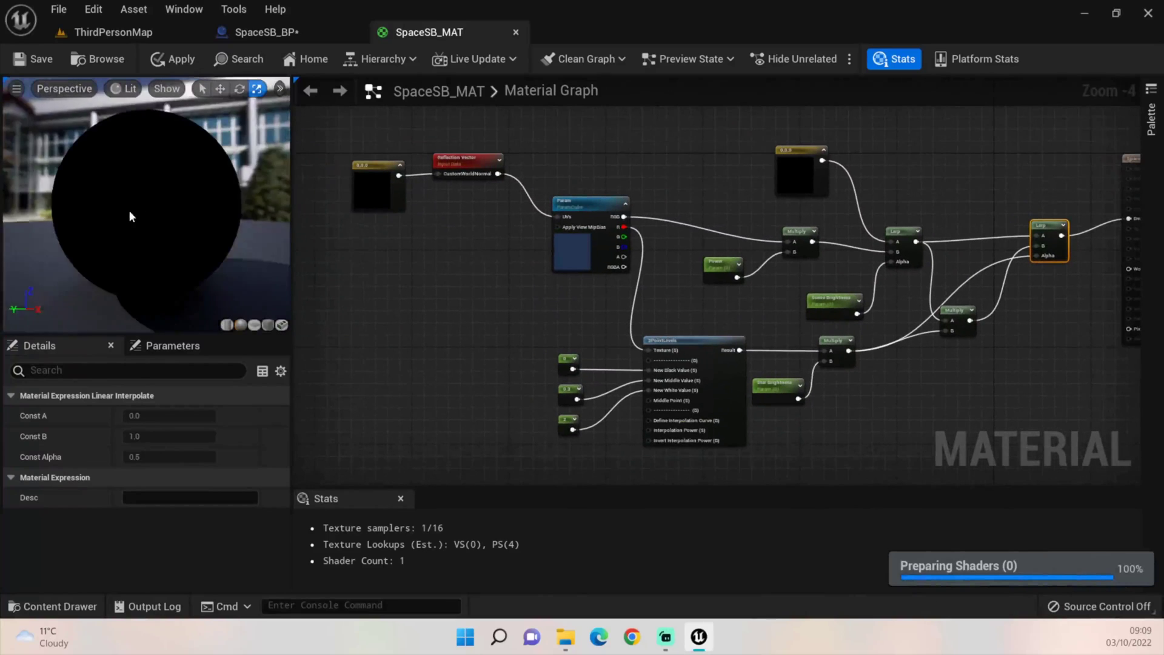
Step: Set SpaceSB_BP's Skybox Element 0 to SpaceSB_MAT and view the nebula sky in ThirdPersonMap
click(261, 32)
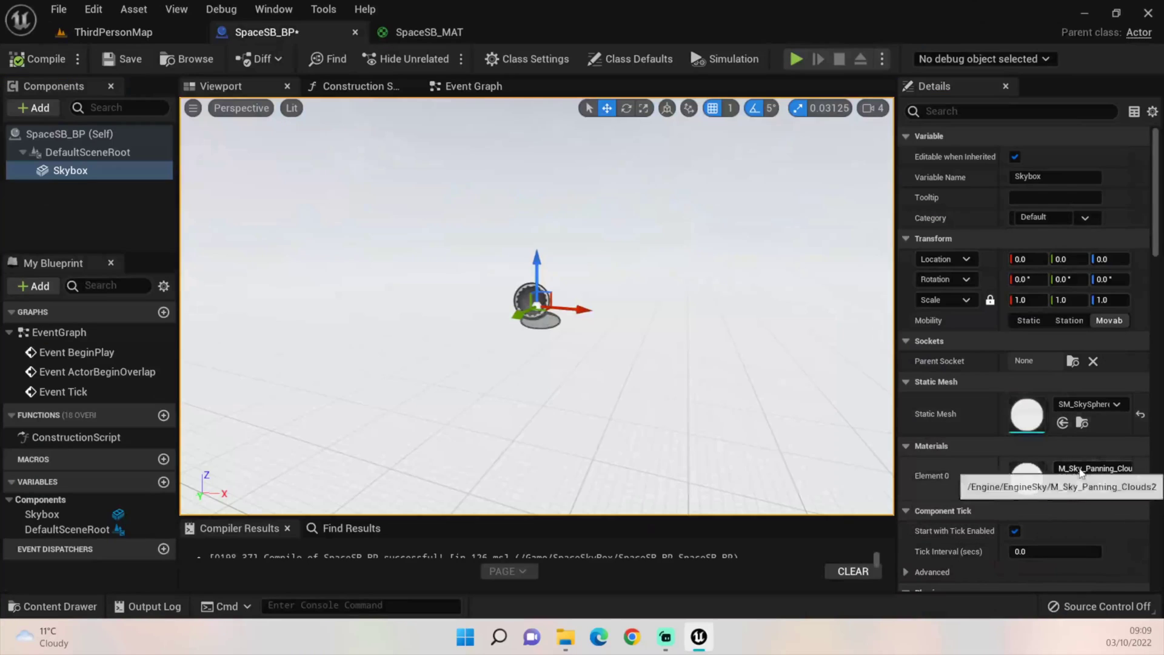
click(1081, 471)
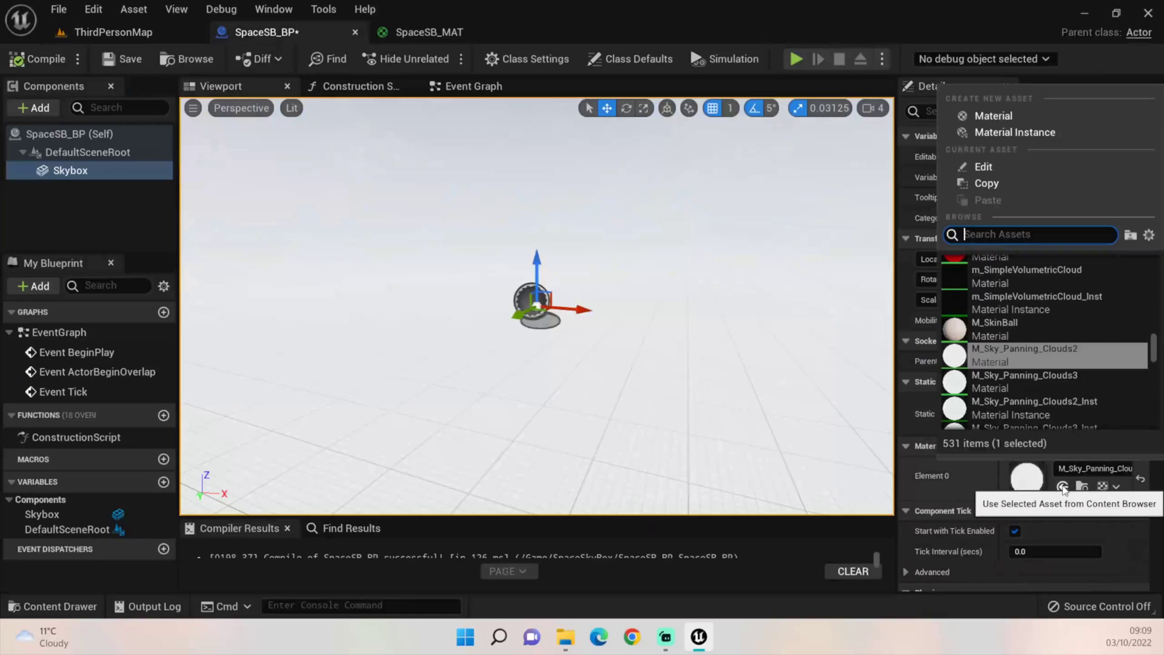
text(Space)
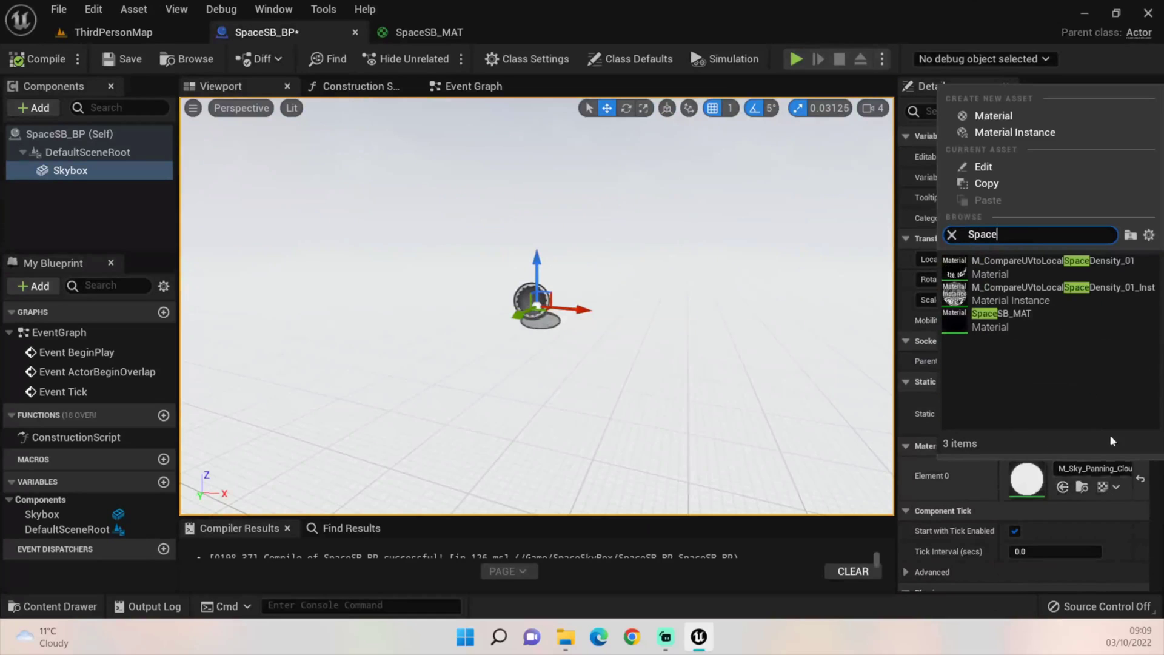
click(1001, 320)
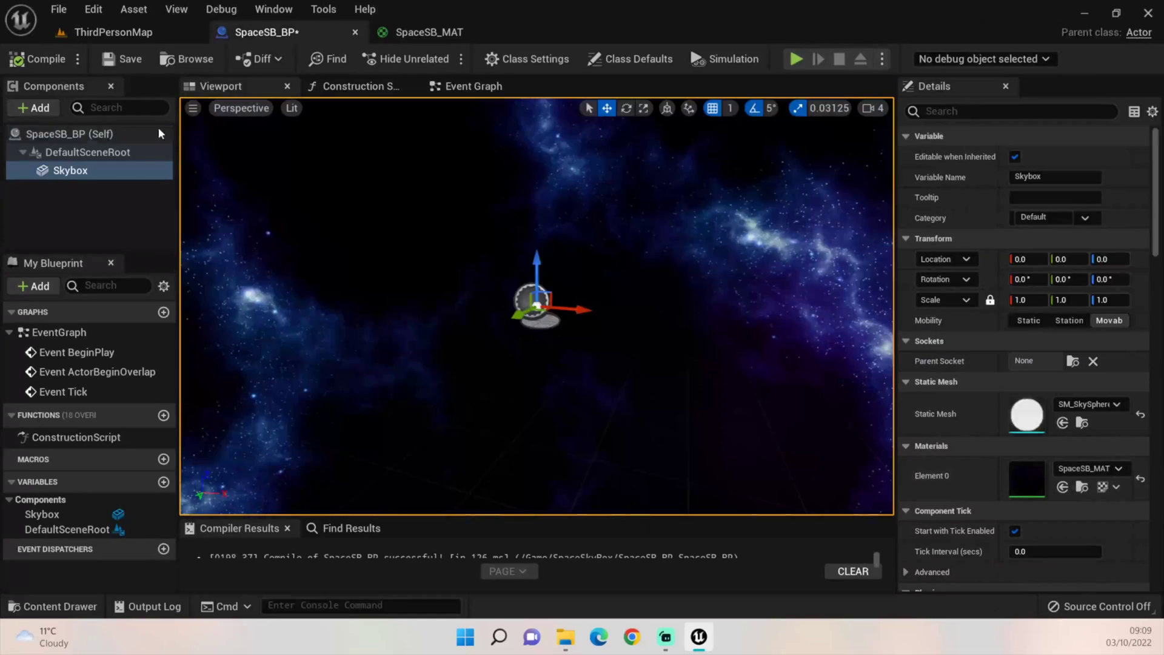
click(114, 32)
right_drag(176, 454, 439, 398)
click(240, 38)
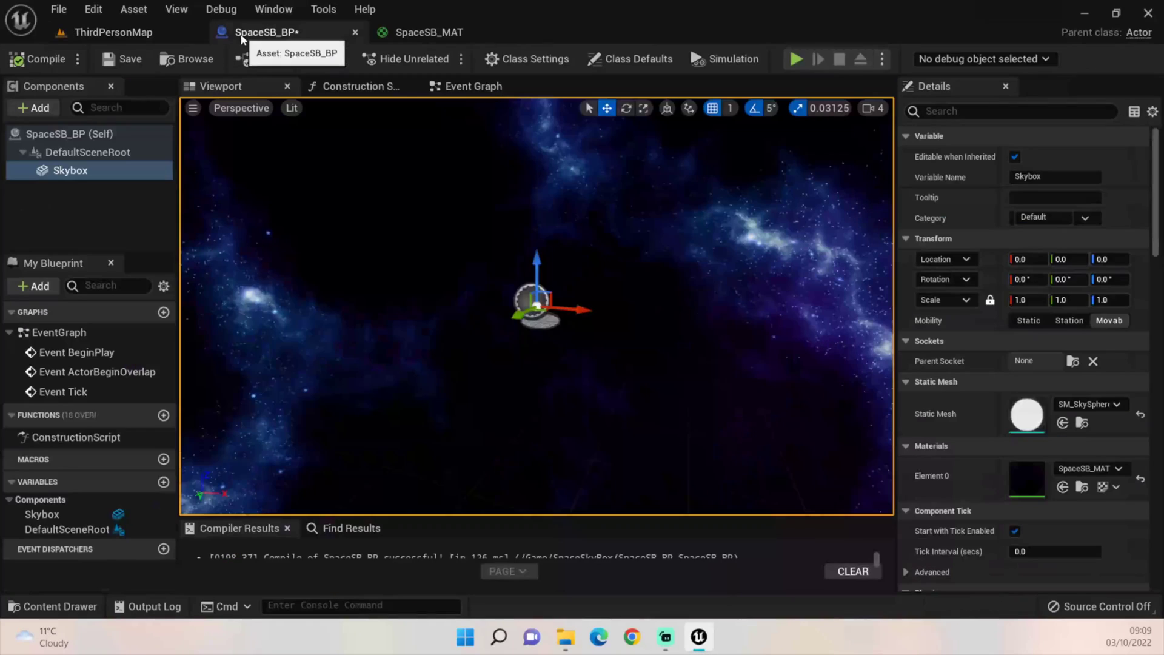
Step: Create a material instance of SpaceSB_MAT named SpaceSB_MATIN
click(113, 31)
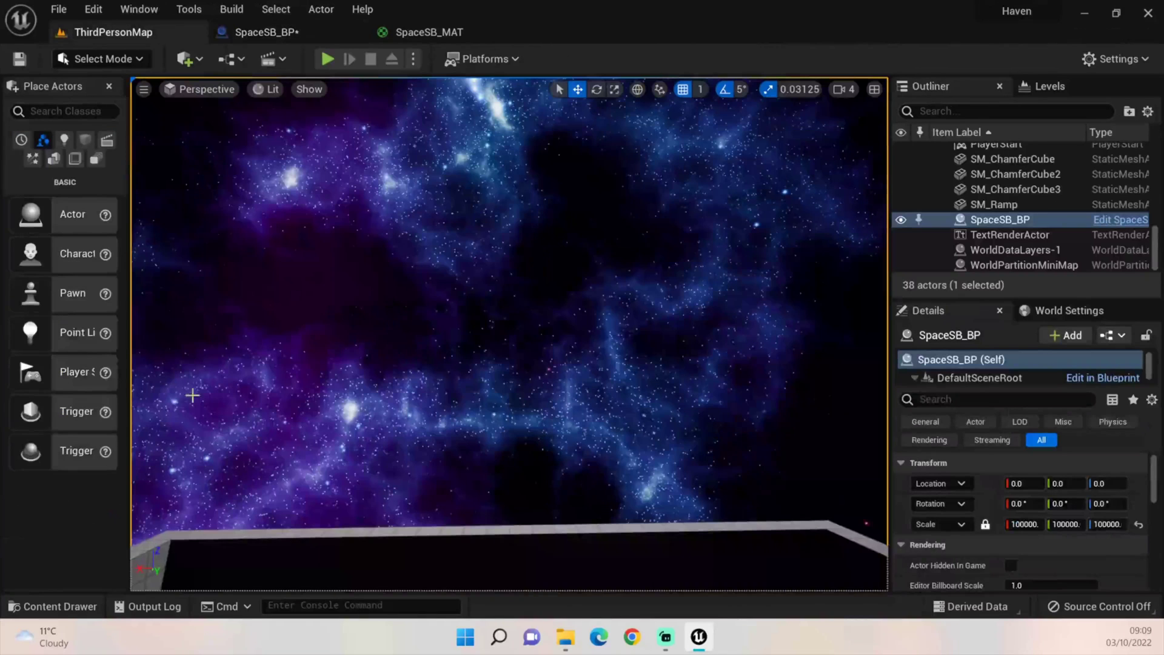
click(61, 605)
right_click(347, 370)
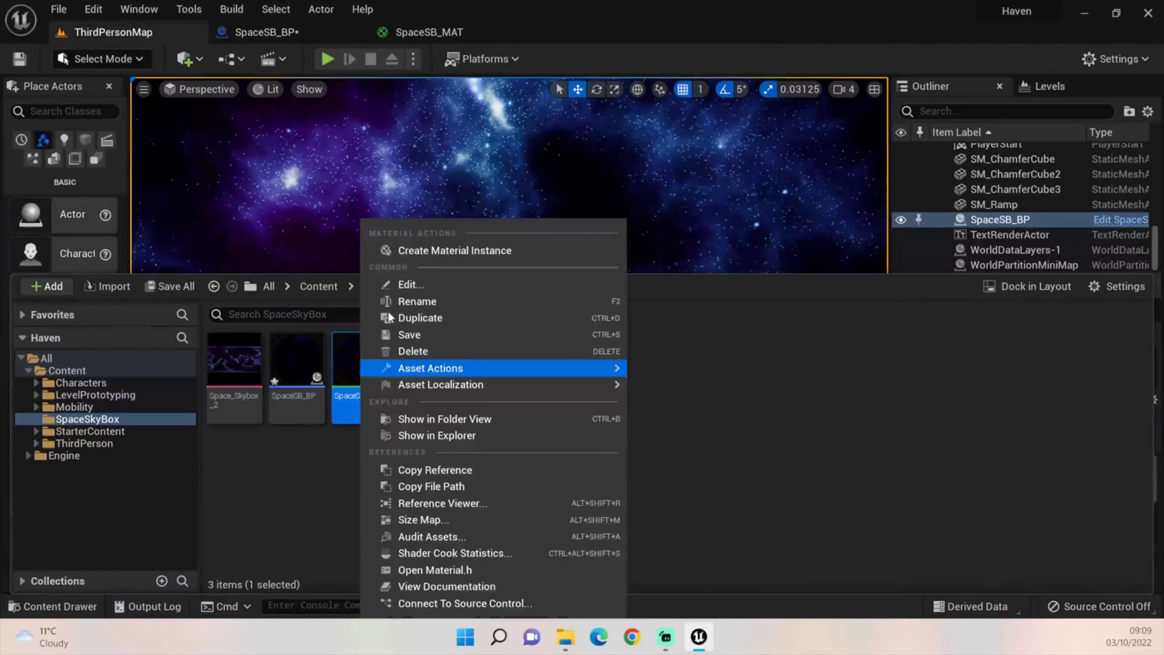
click(409, 255)
text(SpaceS)
text(B_MA)
text(TIN)
key(Return)
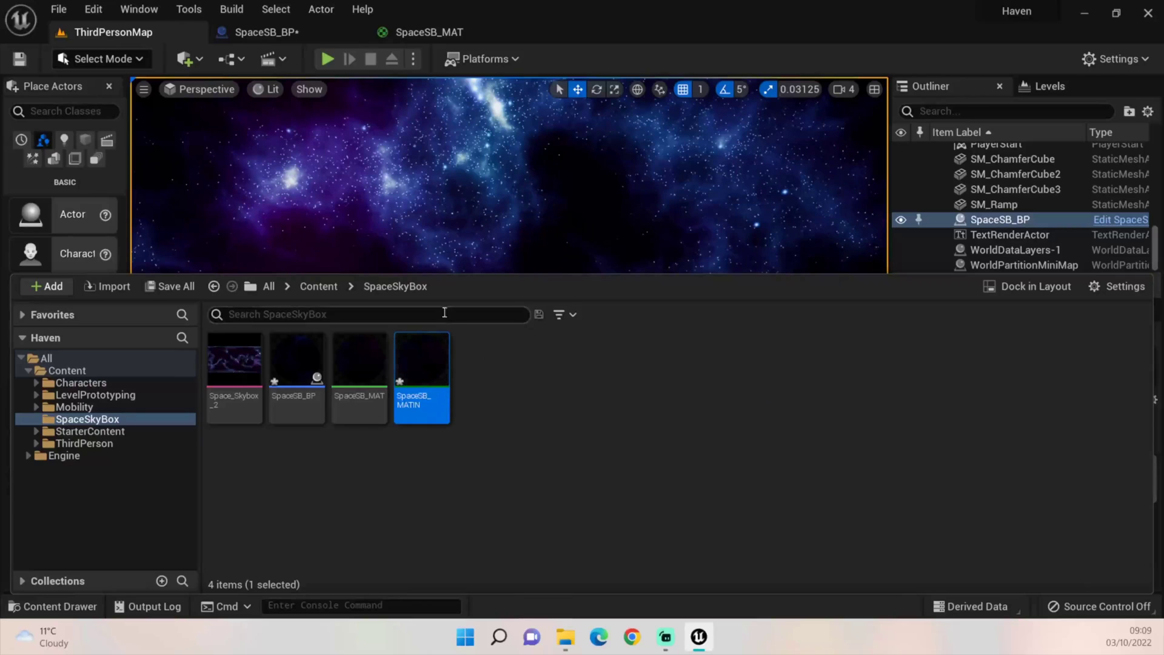
Step: Assign SpaceSB_MATIN as the Skybox Element 0 material in SpaceSB_BP
mouse_move(421, 352)
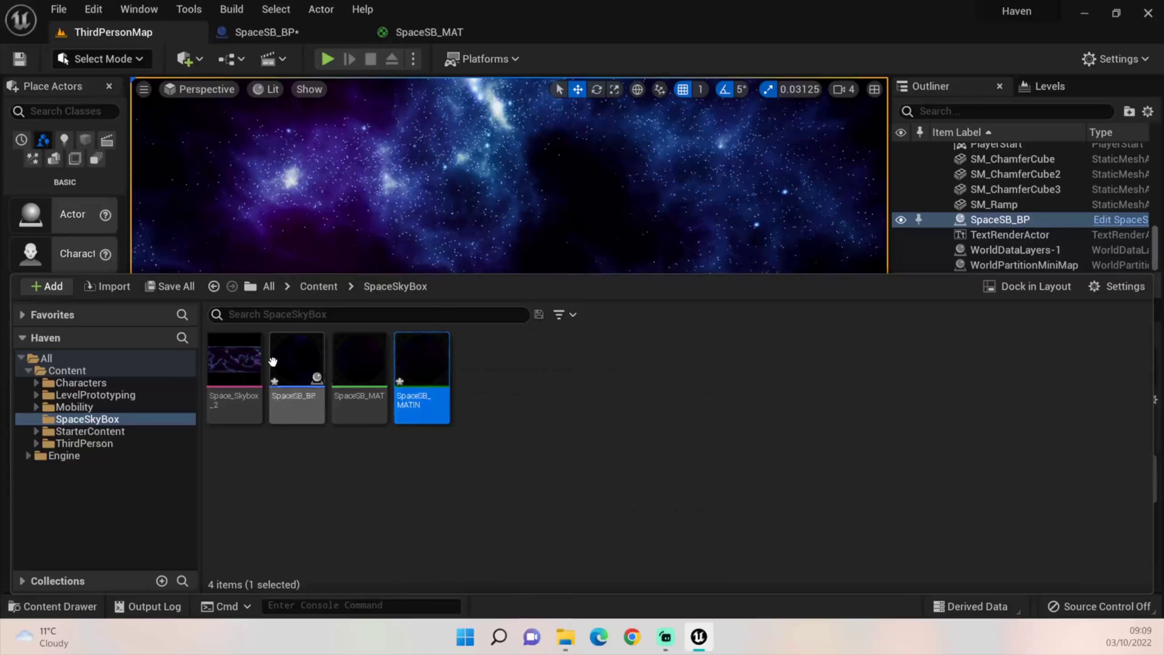
click(267, 32)
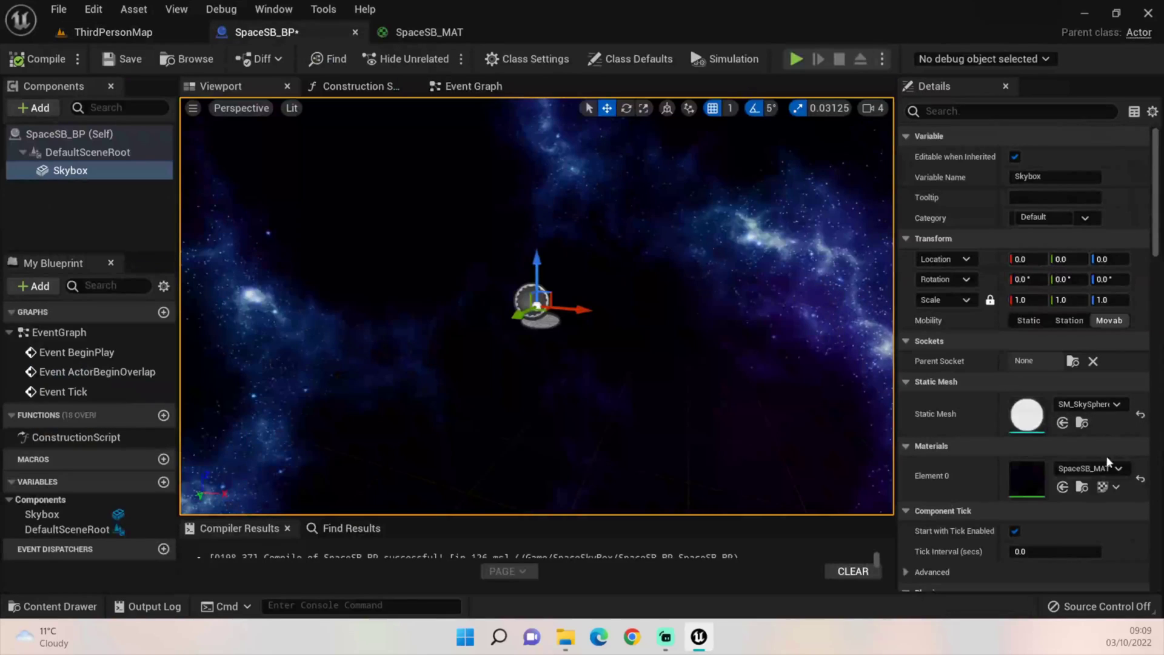
click(1108, 468)
text(Space)
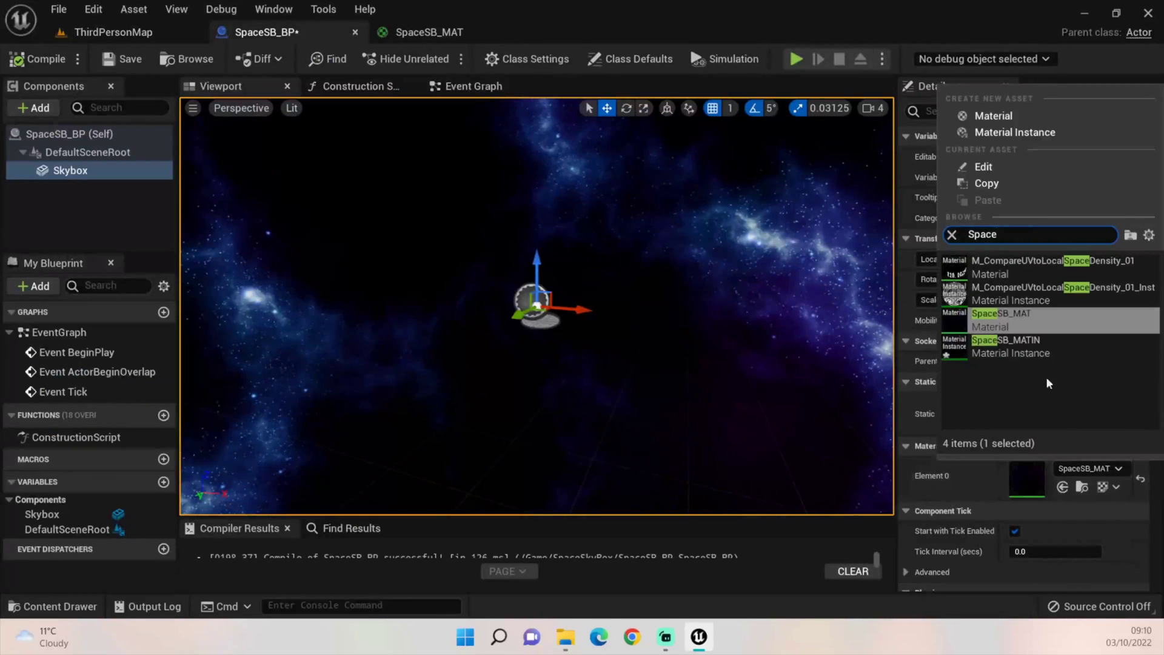
click(1047, 354)
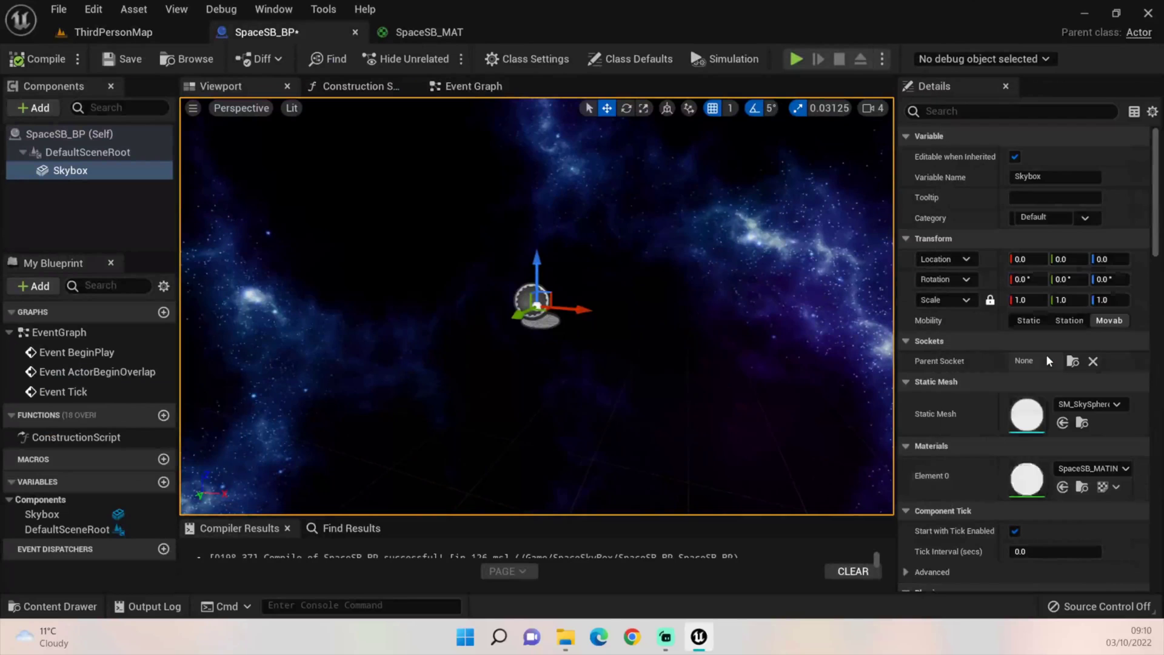
Step: Open SpaceSB_MATIN and close SpaceSB_MAT, saving its changes
click(157, 40)
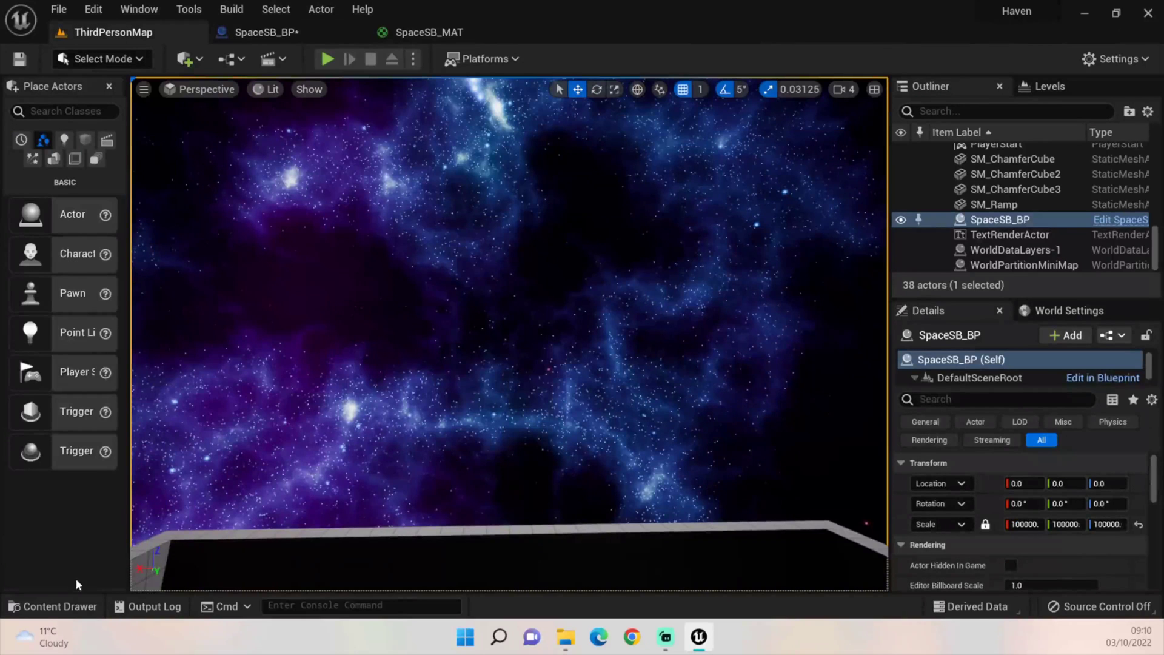
click(51, 607)
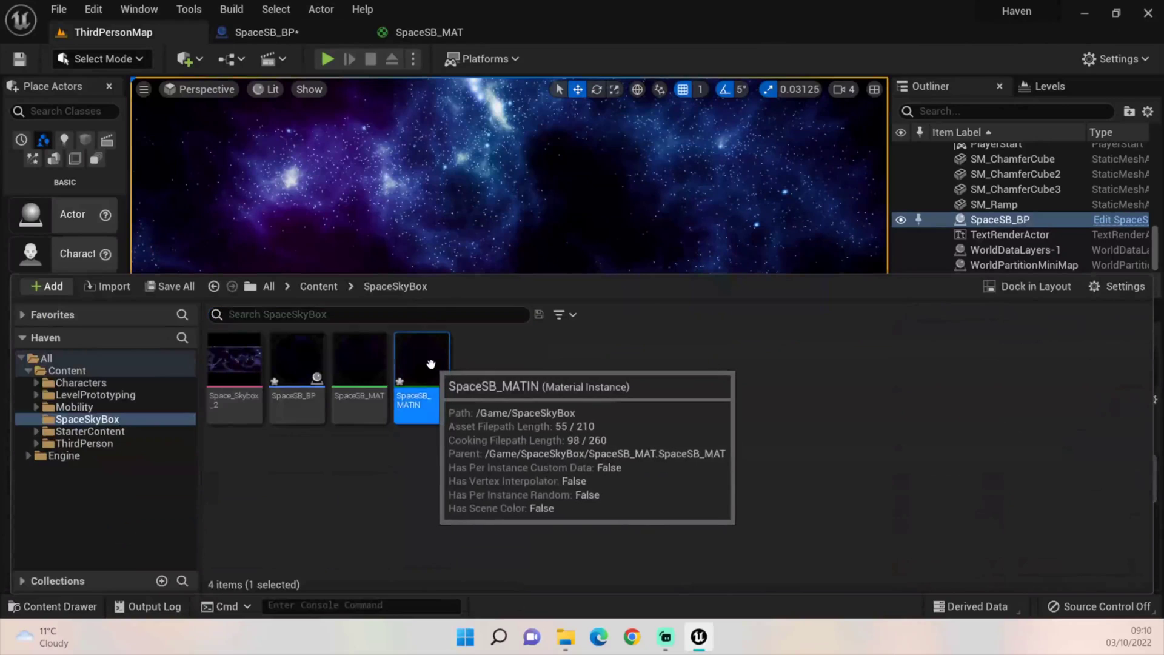
double_click(423, 379)
click(516, 31)
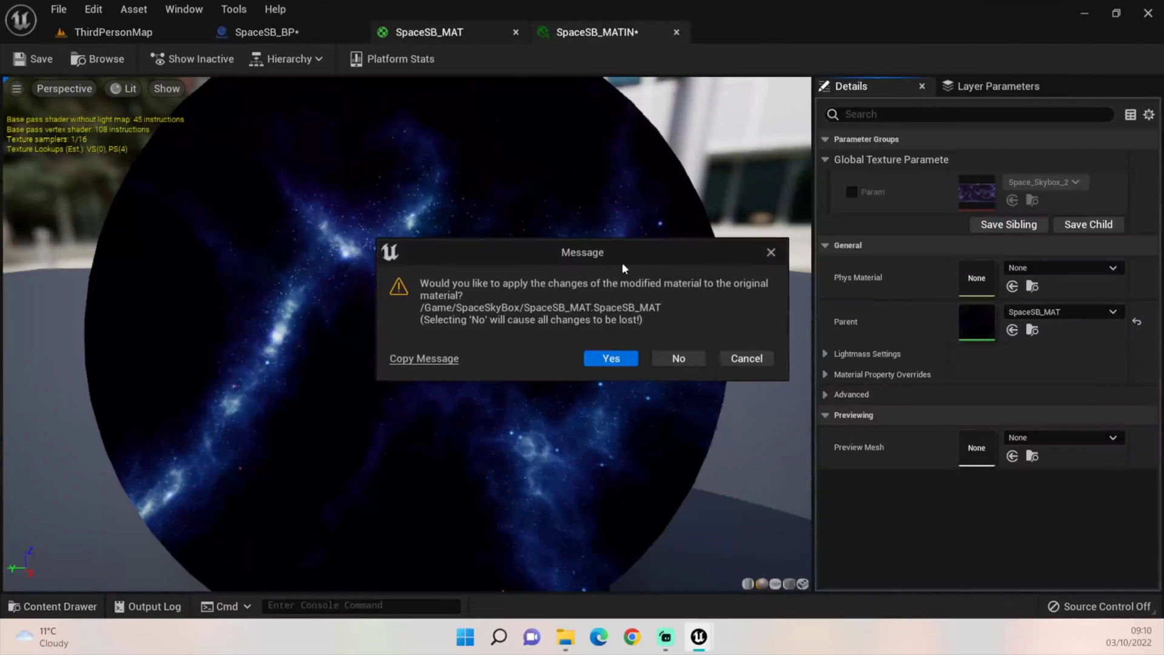
click(611, 359)
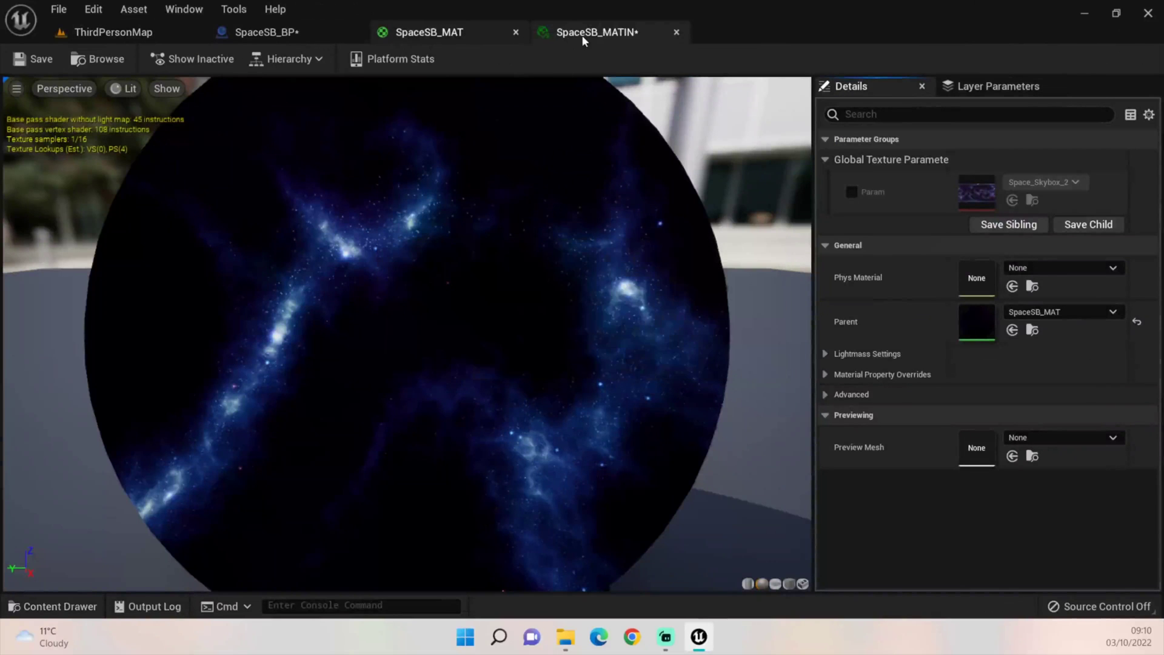
Step: Enable the Power and Scene Brightness overrides in SpaceSB_MATIN
click(123, 33)
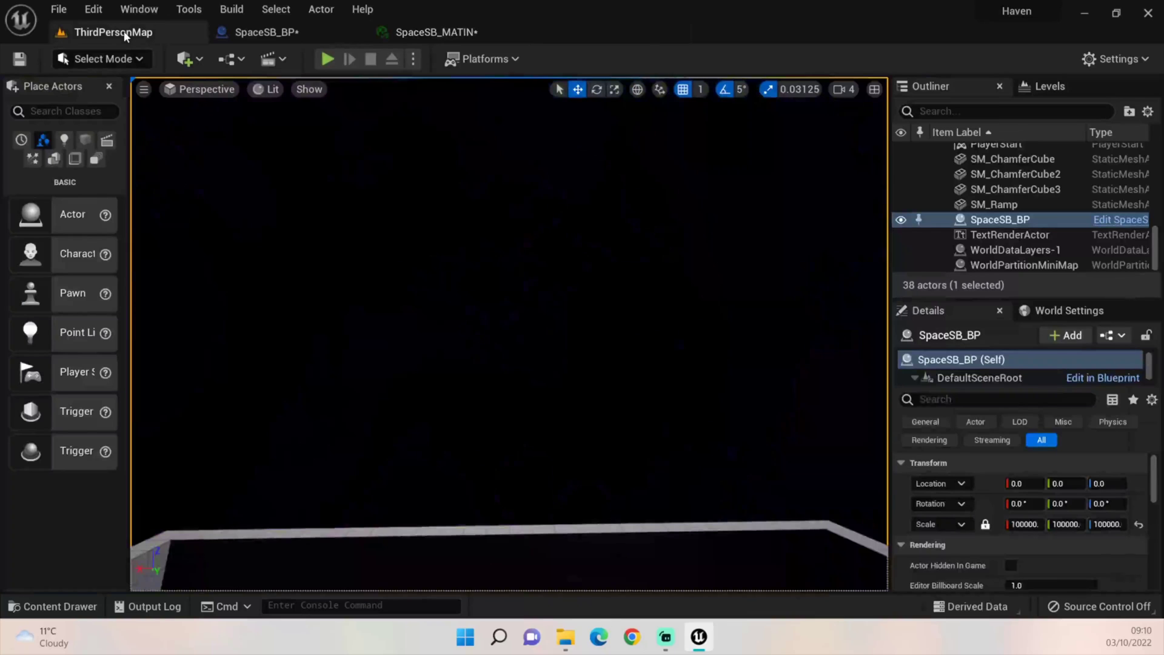
click(318, 33)
click(437, 32)
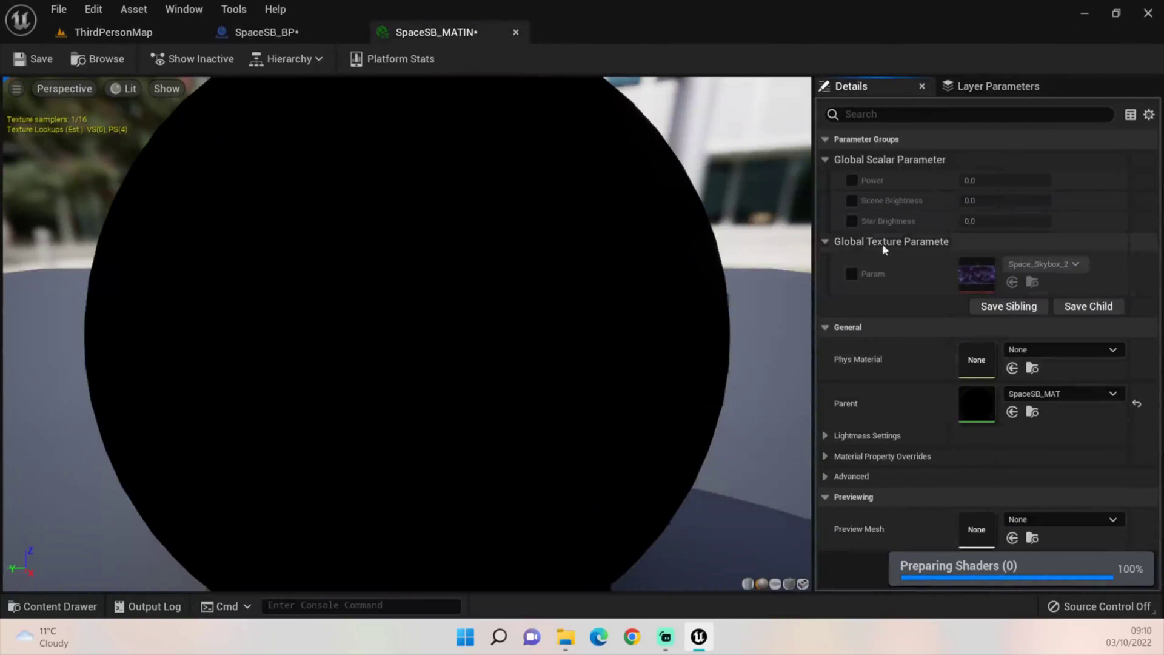
click(851, 180)
click(852, 200)
Step: Enable the Star Brightness override, then raise Power above zero and Scene Brightness to 1.14122
click(852, 221)
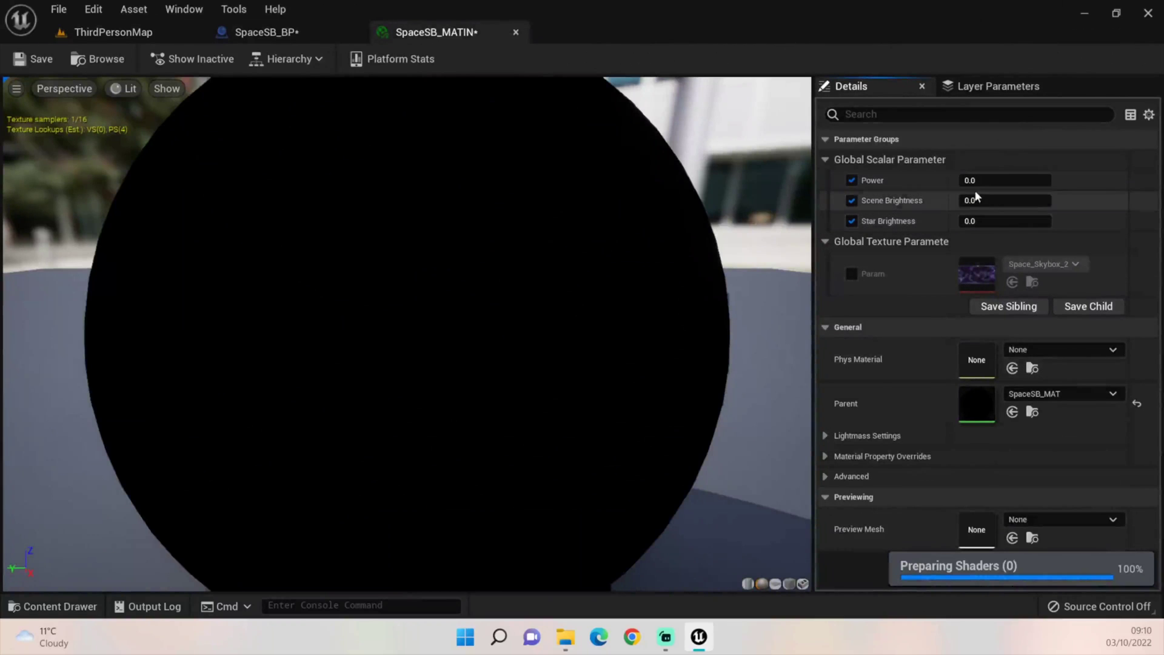
drag(982, 181, 1043, 221)
drag(578, 261, 736, 251)
drag(1001, 200, 1022, 227)
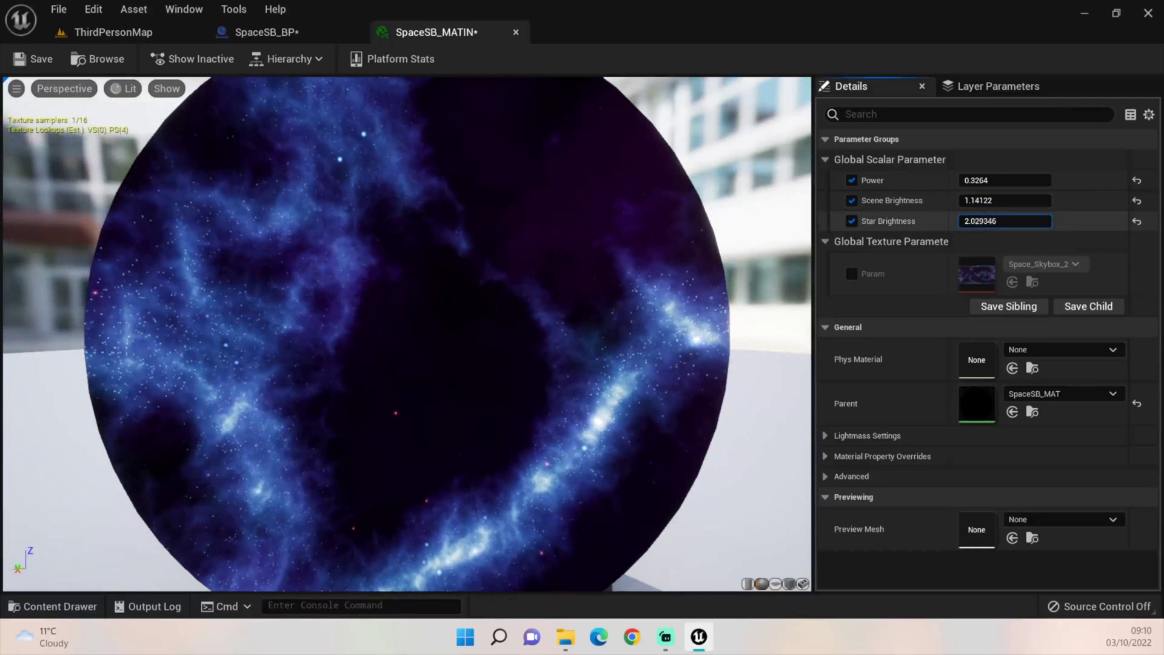
Step: Set Star Brightness to 2.897916 and Power to 0.4032, then view the brighter nebula preview
mouse_move(1006, 221)
mouse_down()
mouse_move(986, 221)
mouse_move(1031, 221)
mouse_move(1006, 221)
mouse_up()
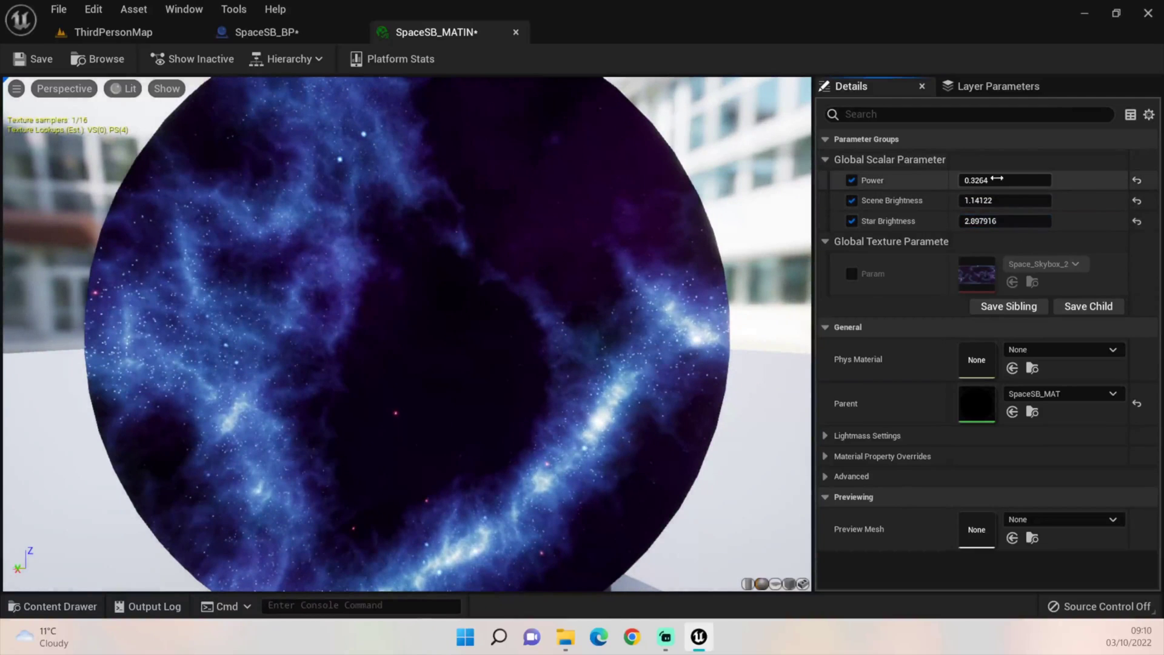
drag(1004, 180, 1034, 180)
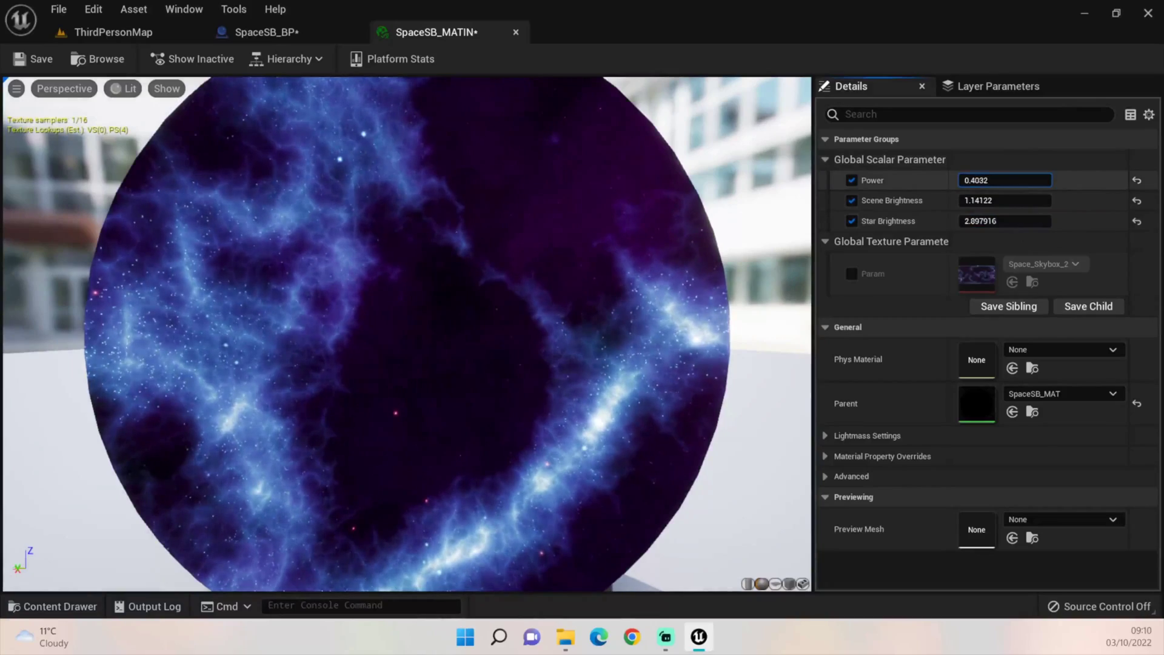
scroll(509, 320, up, 5)
scroll(509, 320, down, 2)
scroll(510, 319, up, 1)
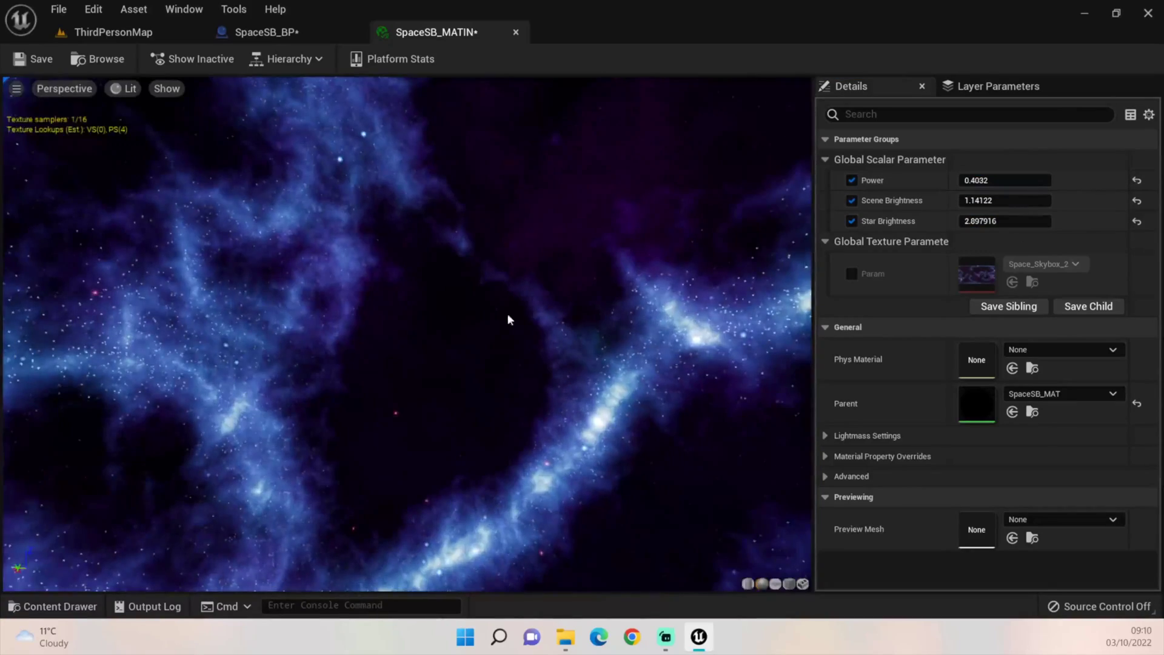
drag(508, 320, 184, 169)
Step: Check the new sky in ThirdPersonMap, then save the SpaceSB_MATIN material instance
click(114, 32)
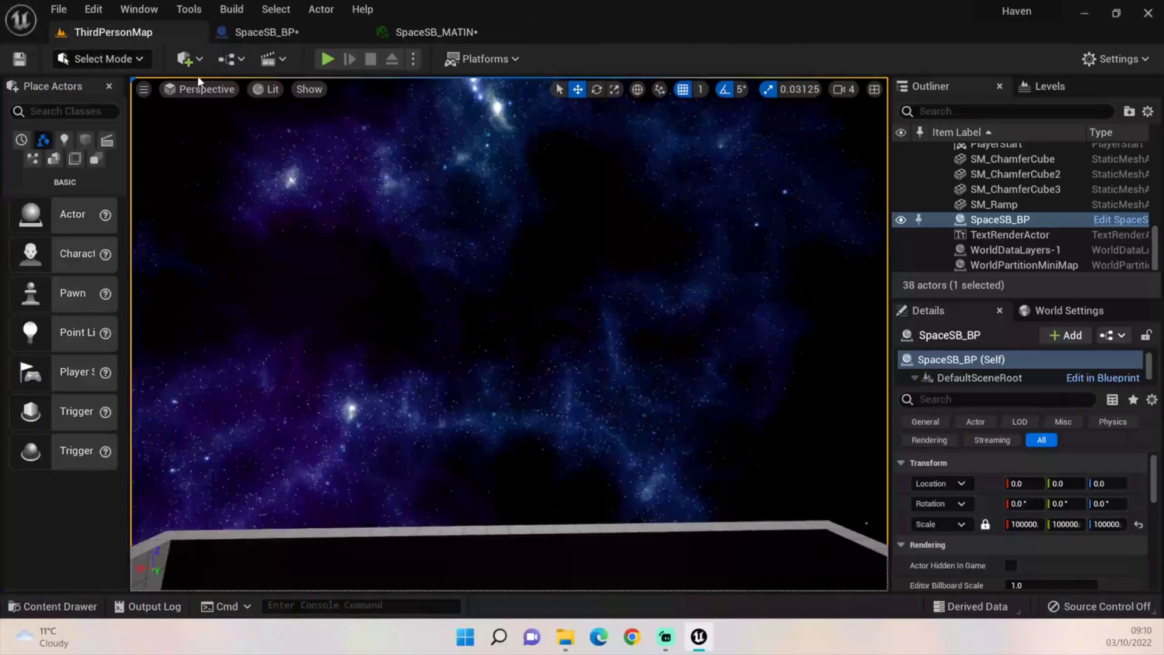
right_drag(583, 239, 470, 158)
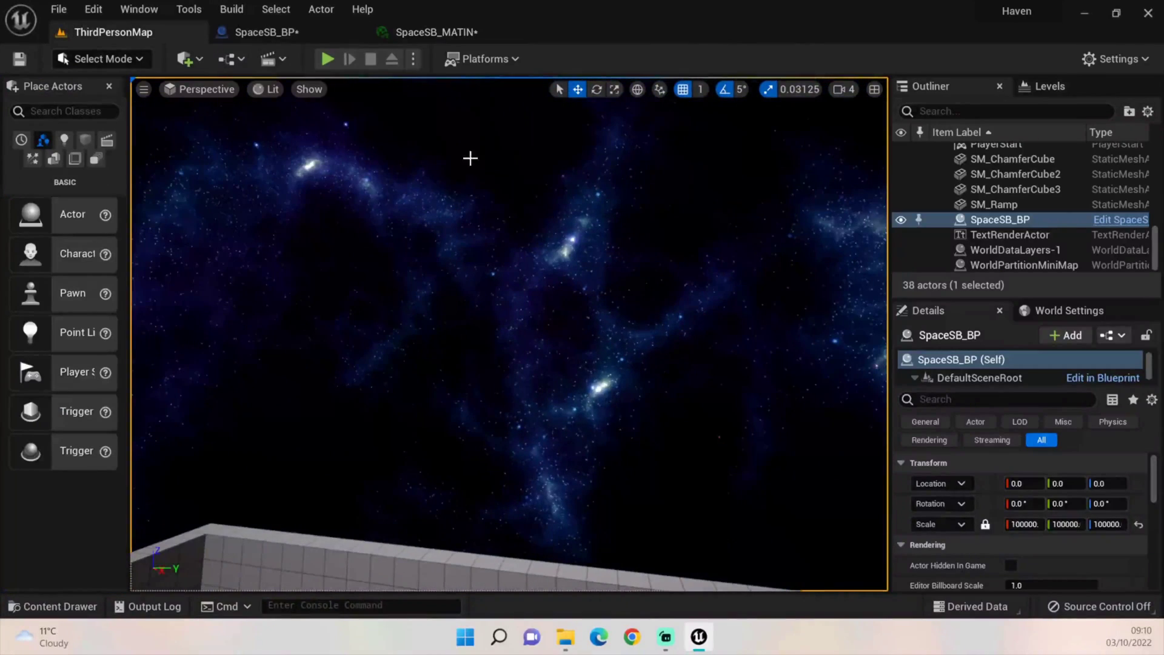
click(431, 33)
click(34, 59)
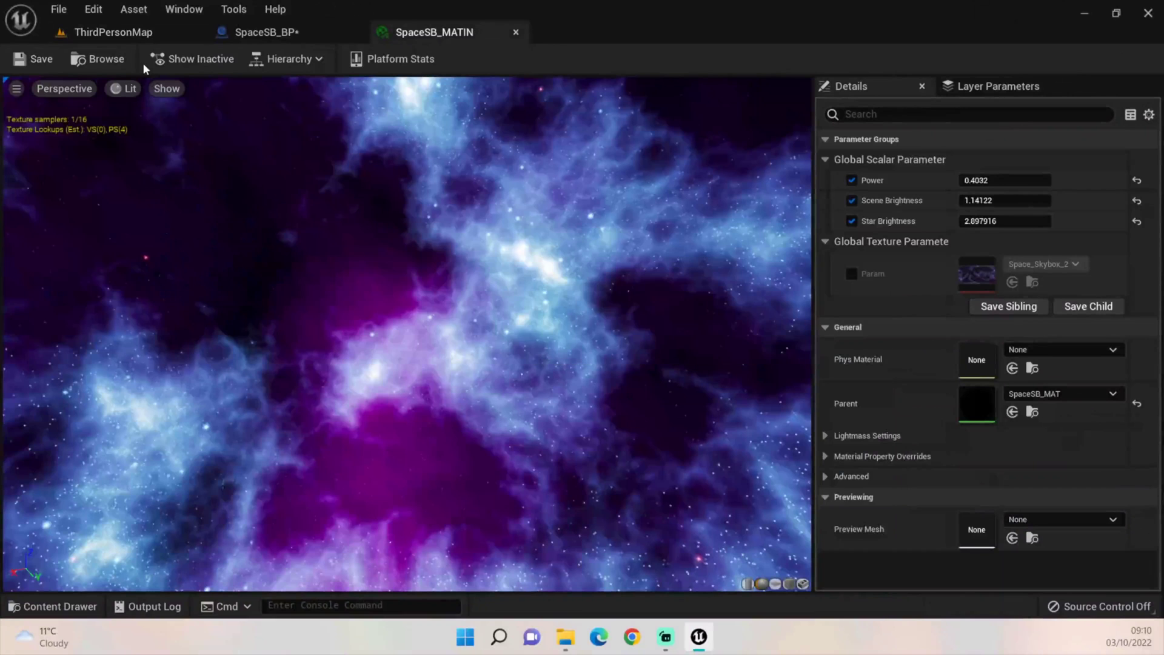
Step: Look around ThirdPersonMap's nebula sky, starfield, walls and floor in the viewport
click(121, 33)
right_drag(586, 262, 570, 255)
click(417, 36)
click(113, 32)
right_drag(485, 303, 488, 352)
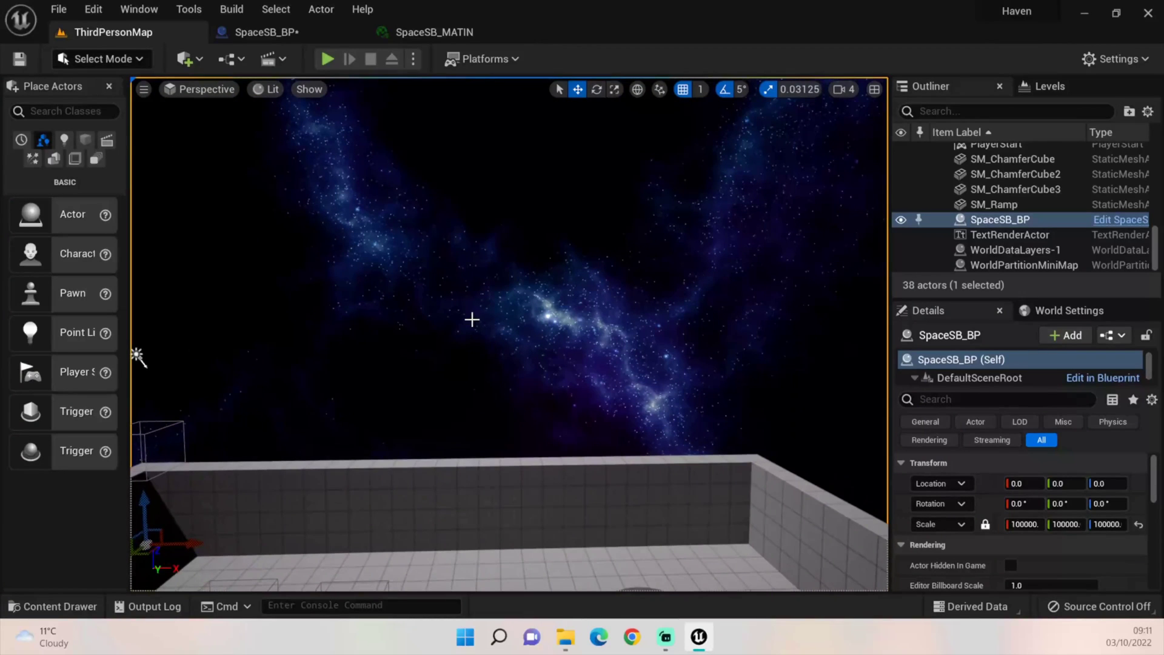
mouse_move(472, 319)
right_down()
mouse_move(476, 285)
mouse_move(498, 316)
mouse_move(519, 292)
mouse_move(487, 314)
right_up()
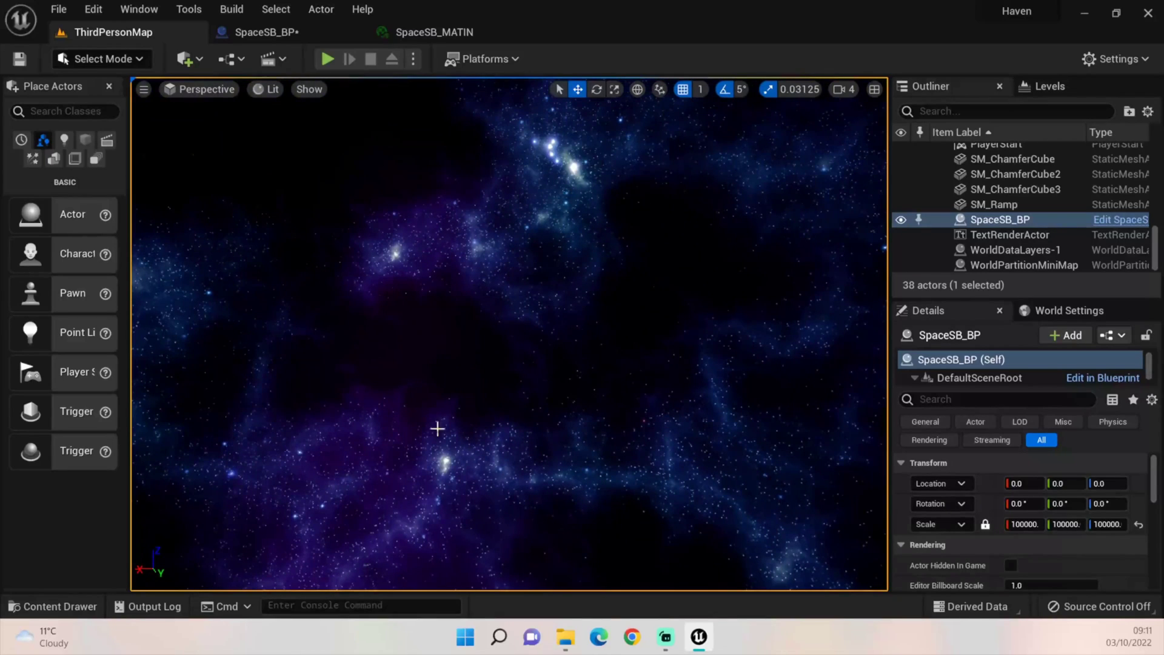
right_drag(501, 438, 501, 468)
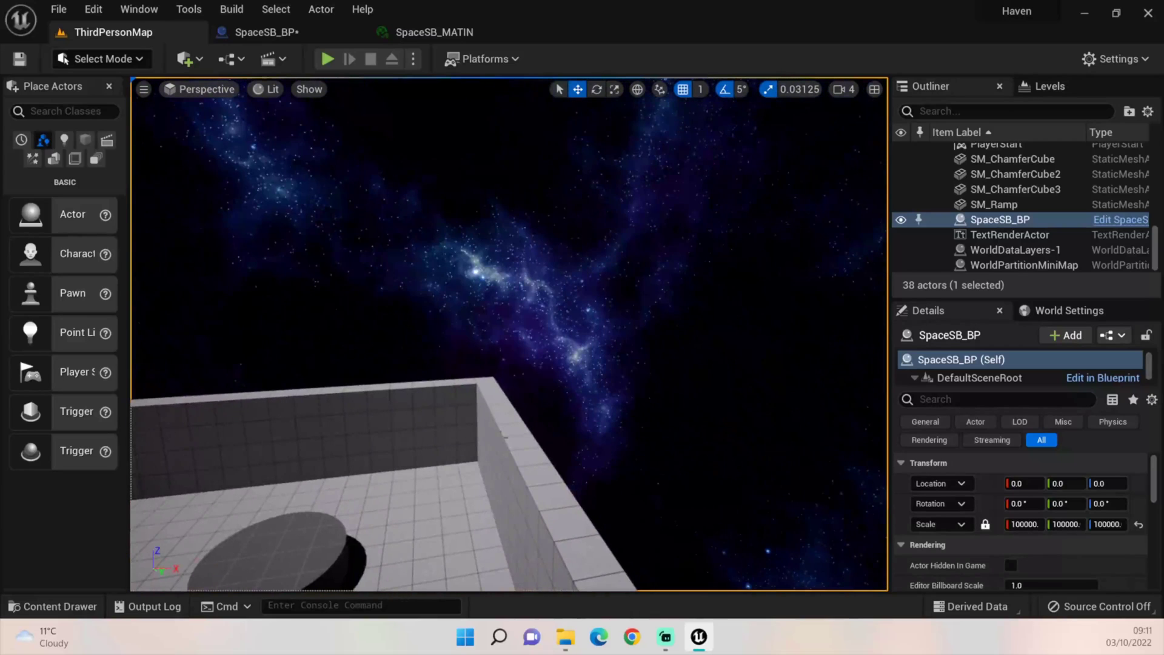
right_drag(501, 468, 414, 224)
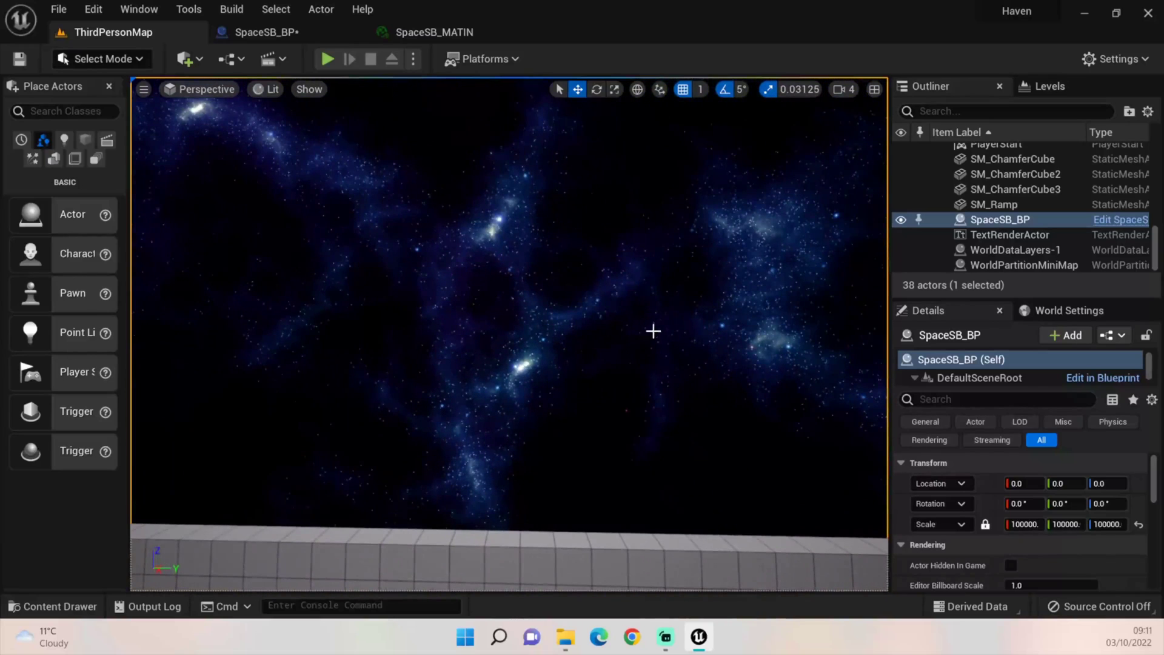
right_drag(654, 335, 400, 334)
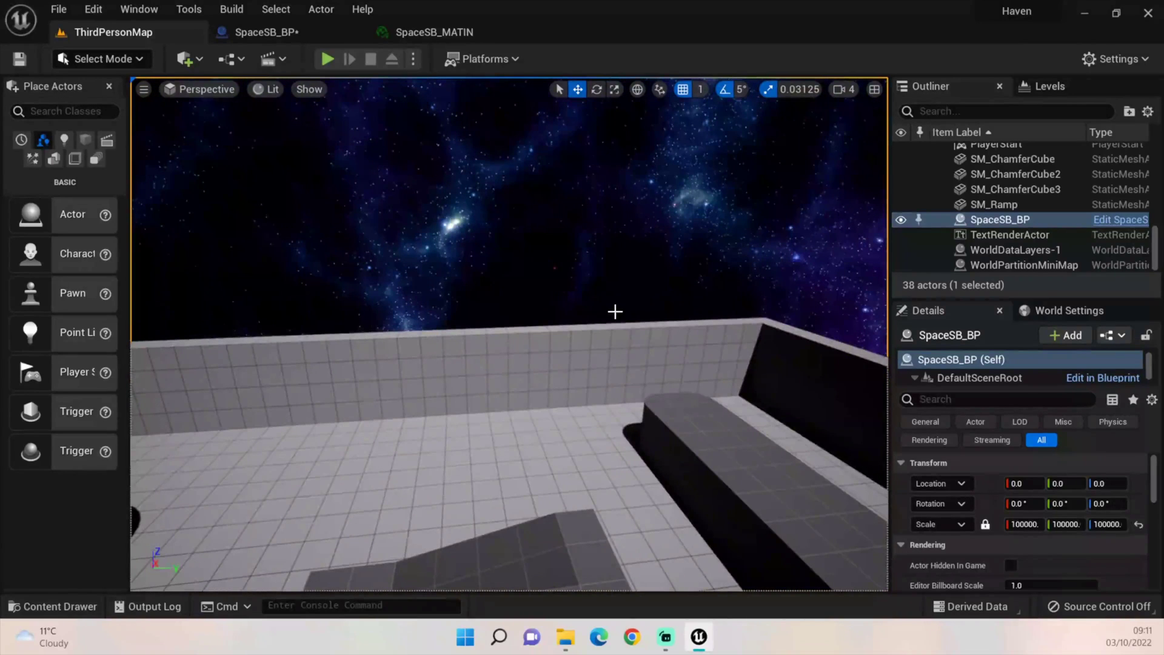